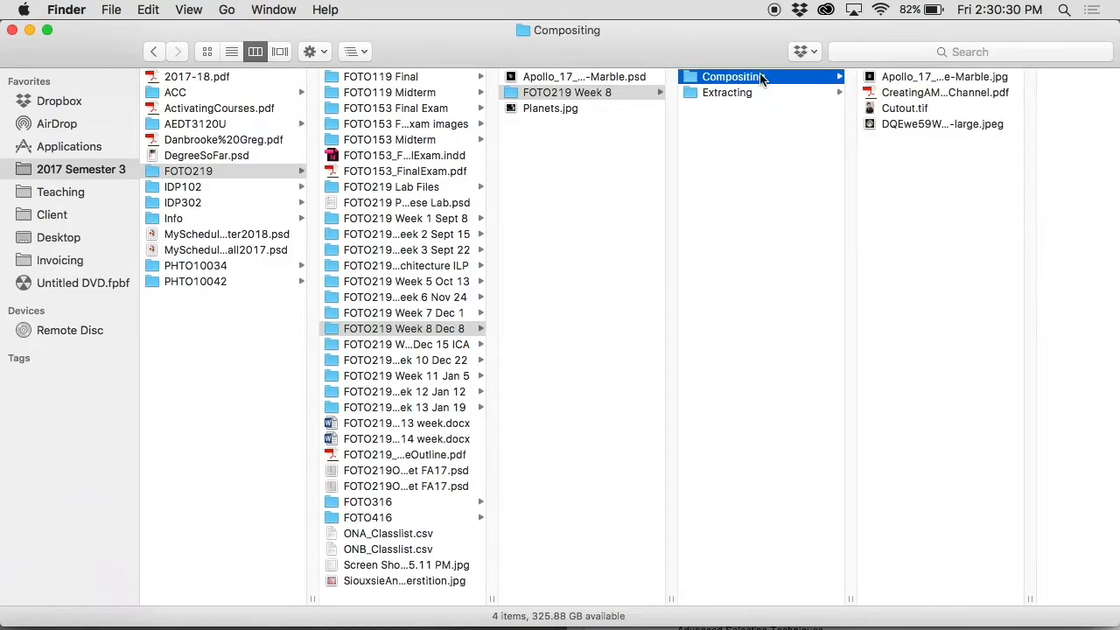
Step: Open 003.JPG from the Extracting folder in Photoshop and activate the Quick Selection tool with a size 60 brush
left_click(820, 92)
left_click(892, 77)
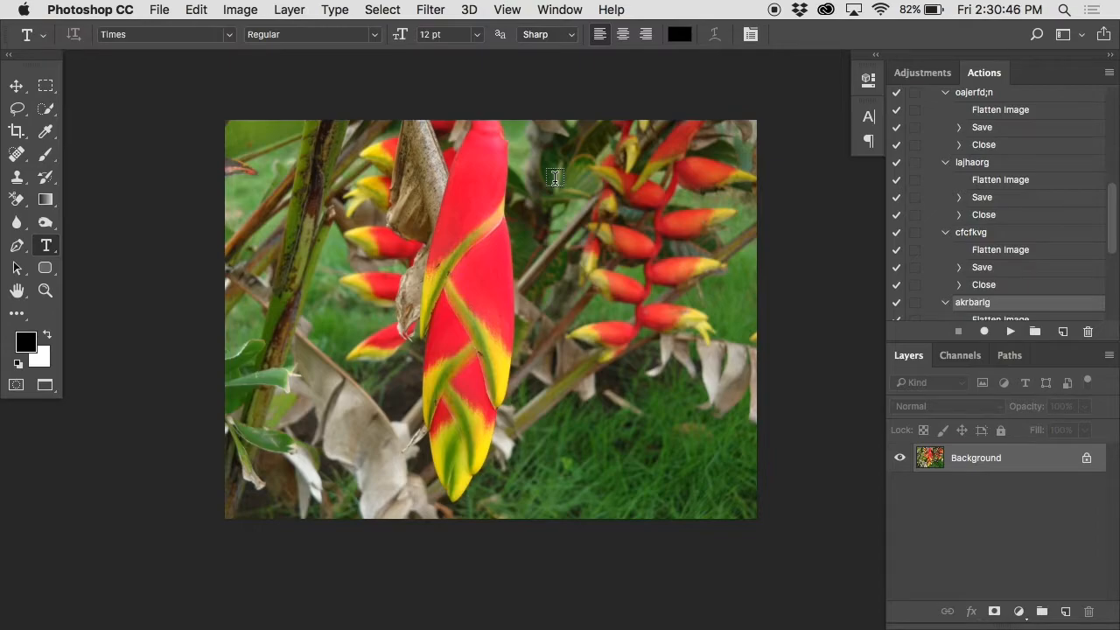
key("w")
right_click(45, 108)
left_click(91, 107)
key("bracketright")
key("bracketright")
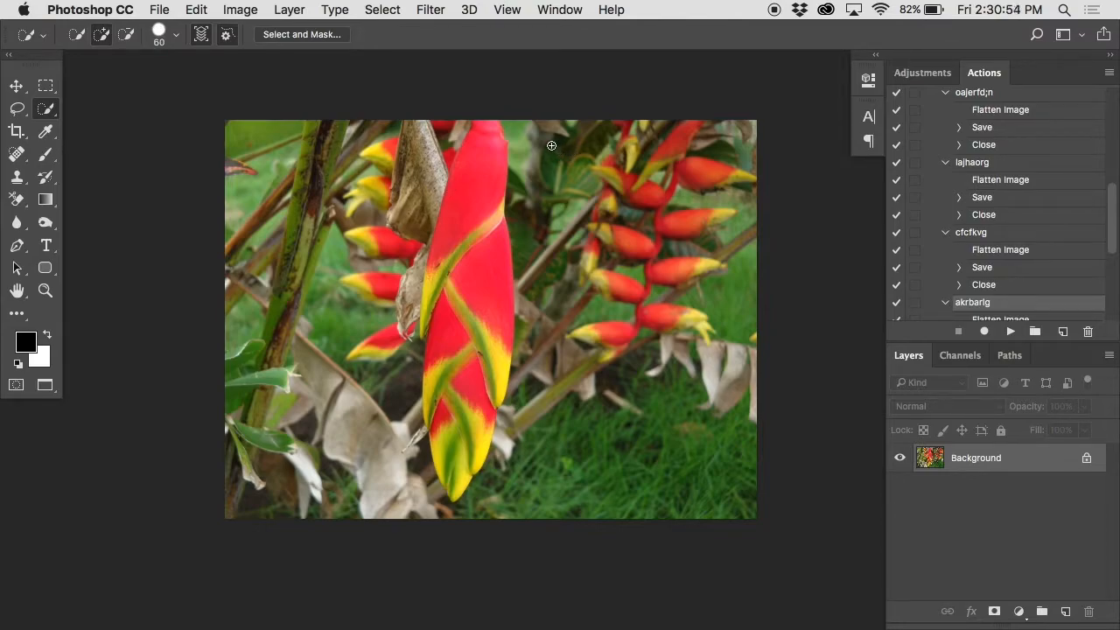
Step: Try a Quick Selection stroke down the large central red flower and clear the selection
left_click_drag(491, 131, 461, 376)
key("super+d")
Step: Try selecting the central flower's coloured areas with the Magic Wand at tolerance 32, adding area by area, and clear the selection
right_click(45, 107)
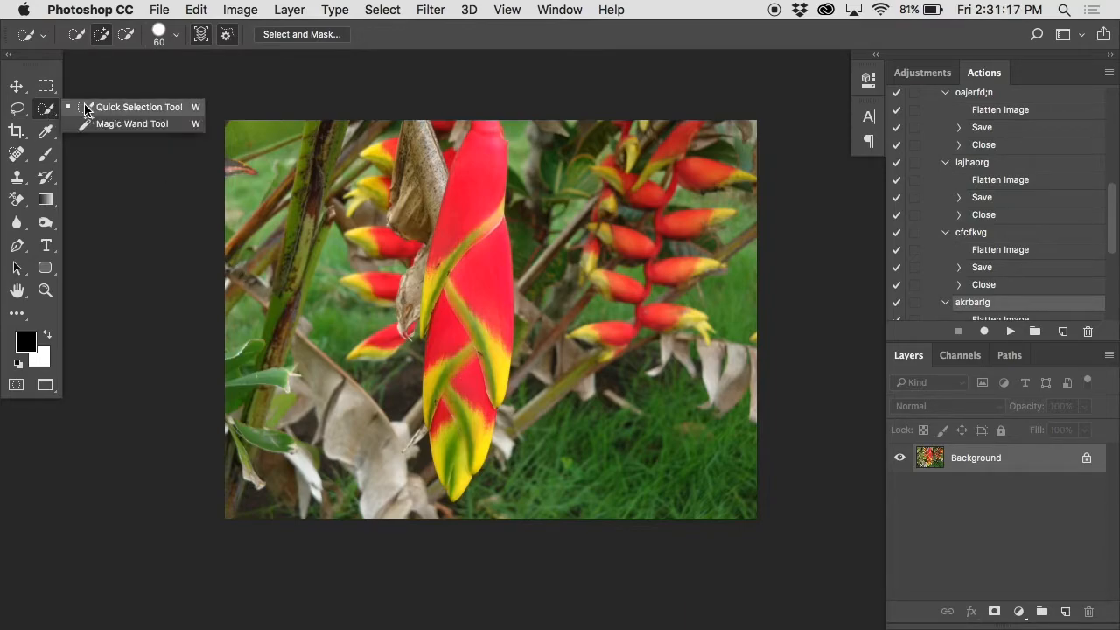
left_click(99, 123)
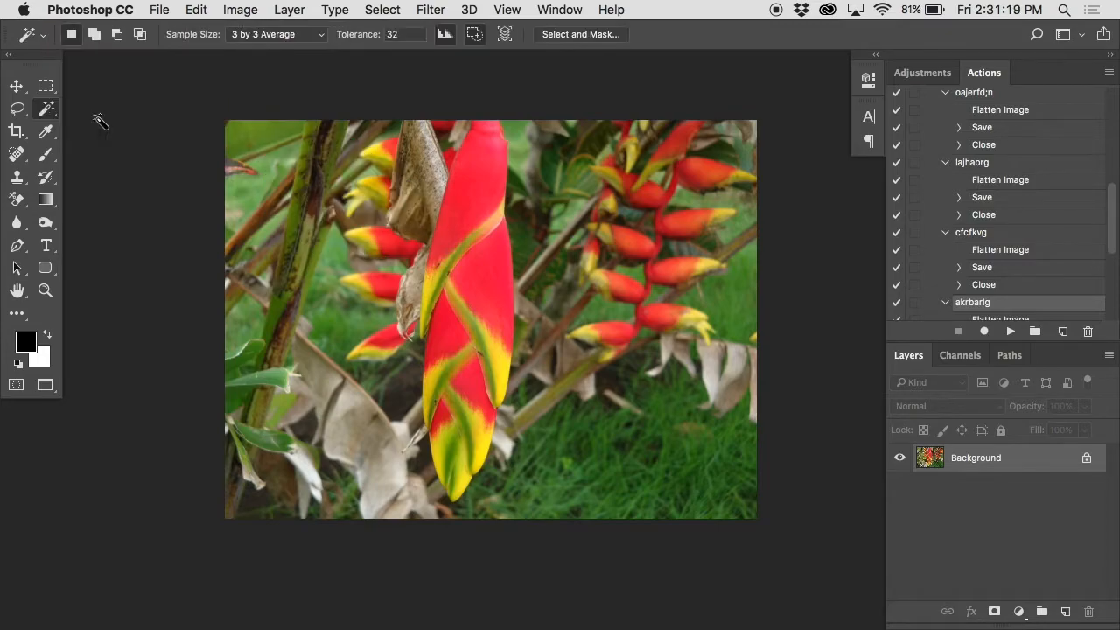
left_click(475, 181)
key("shift")
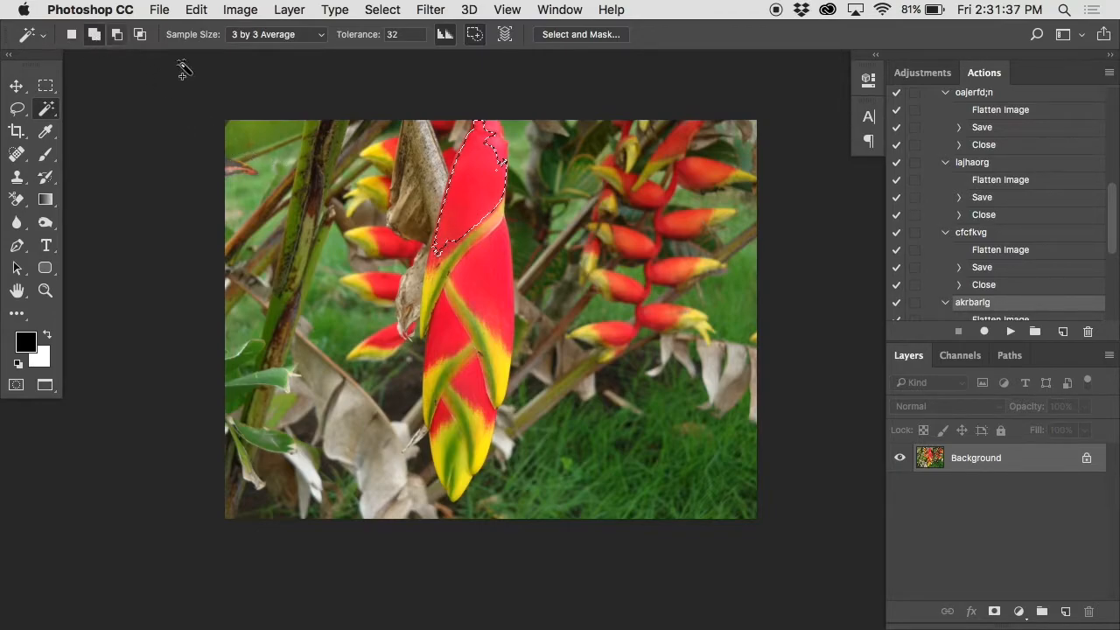
left_click(468, 254, "shift")
left_click(473, 318, "shift")
left_click(463, 410, "shift")
left_click(479, 383, "shift")
left_click(478, 360, "shift")
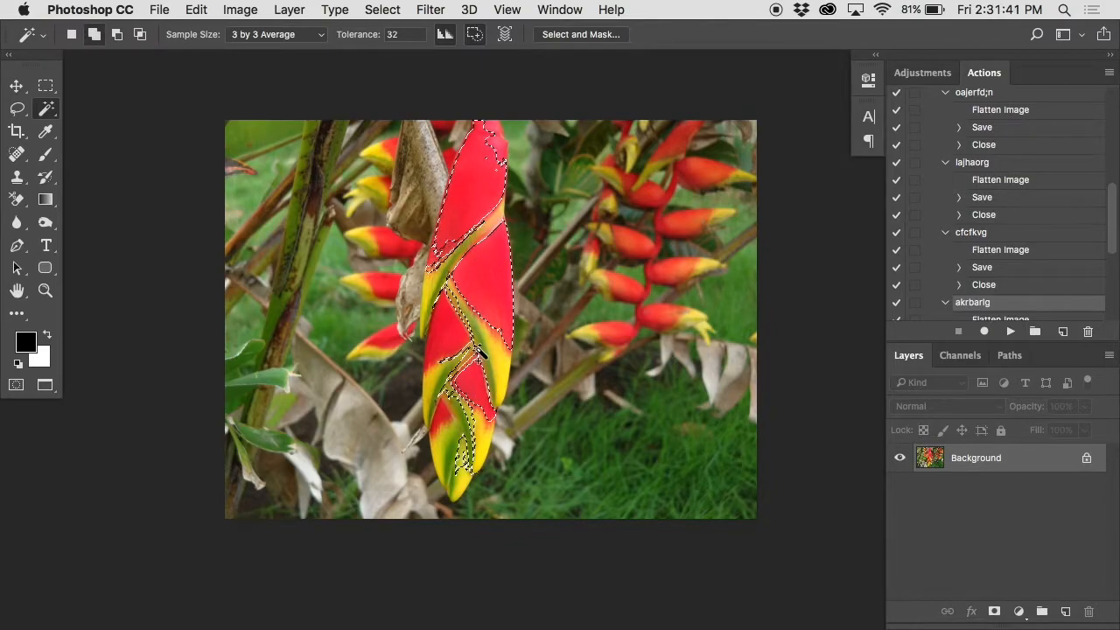
key("super+d")
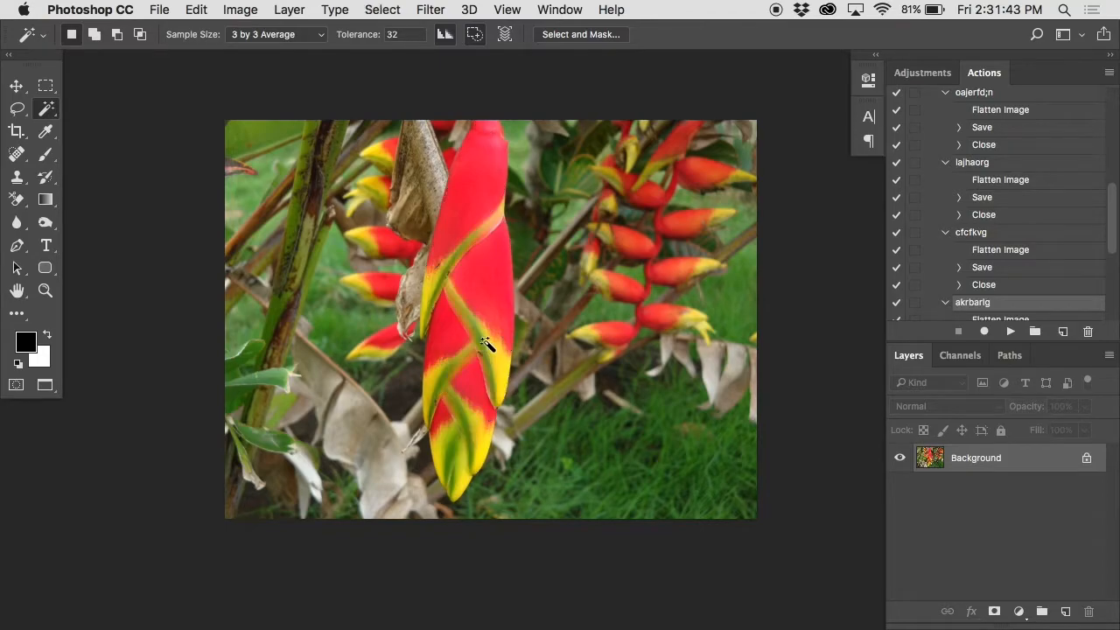
Step: Select the whole central flower with the Quick Selection tool, redoing the selection once from the tip upward
right_click(47, 107)
left_click(89, 108)
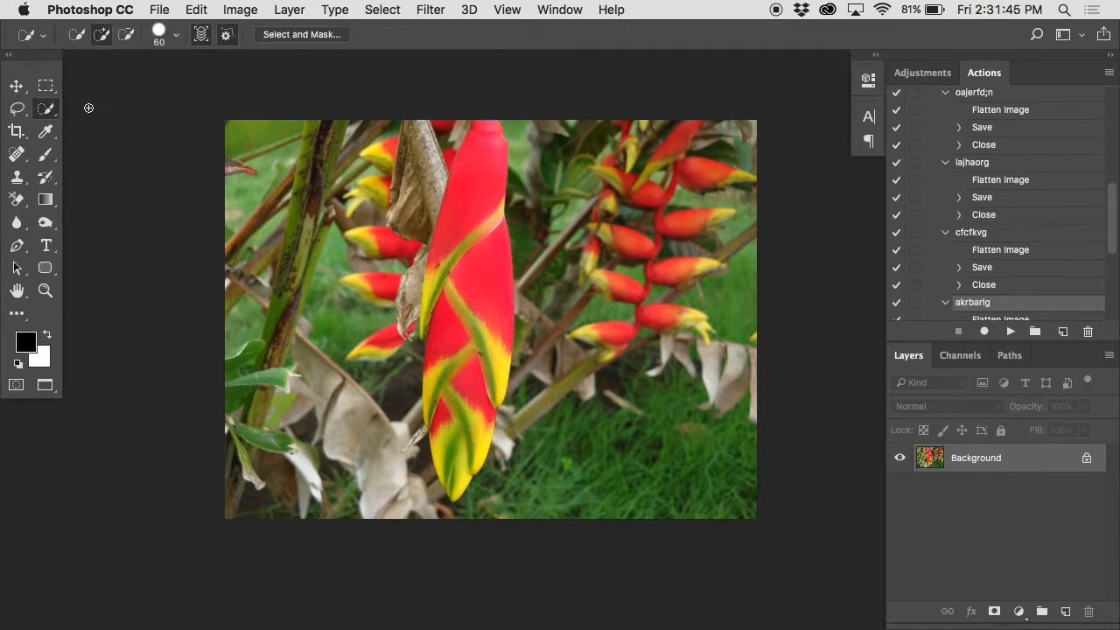
mouse_move(484, 140)
left_mouse_down()
mouse_move(456, 261)
mouse_move(455, 366)
left_mouse_up()
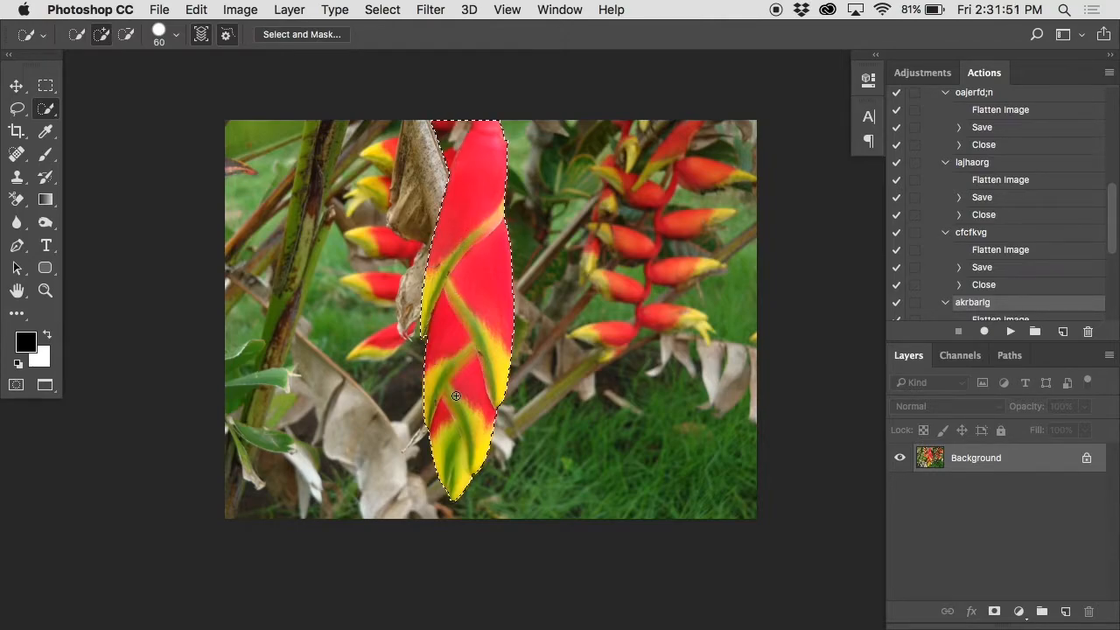
key("super+d")
mouse_move(460, 472)
left_mouse_down()
mouse_move(451, 427)
mouse_move(472, 213)
left_mouse_up()
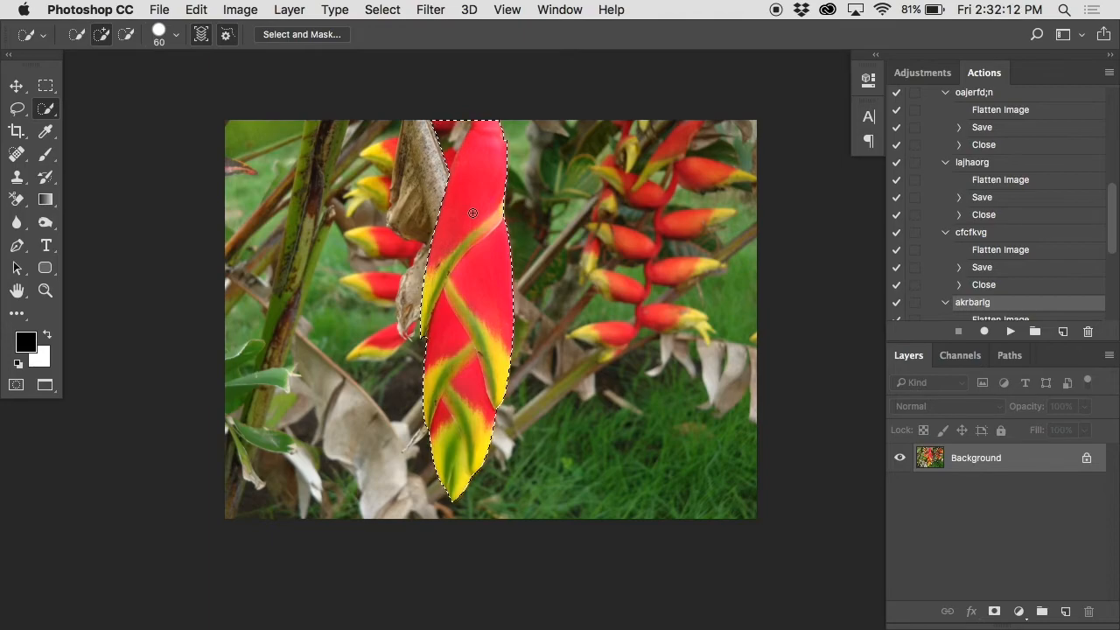
Step: Subtract the background area beside the left side of the flower's top from the selection
key("super+plus")
key("super+plus")
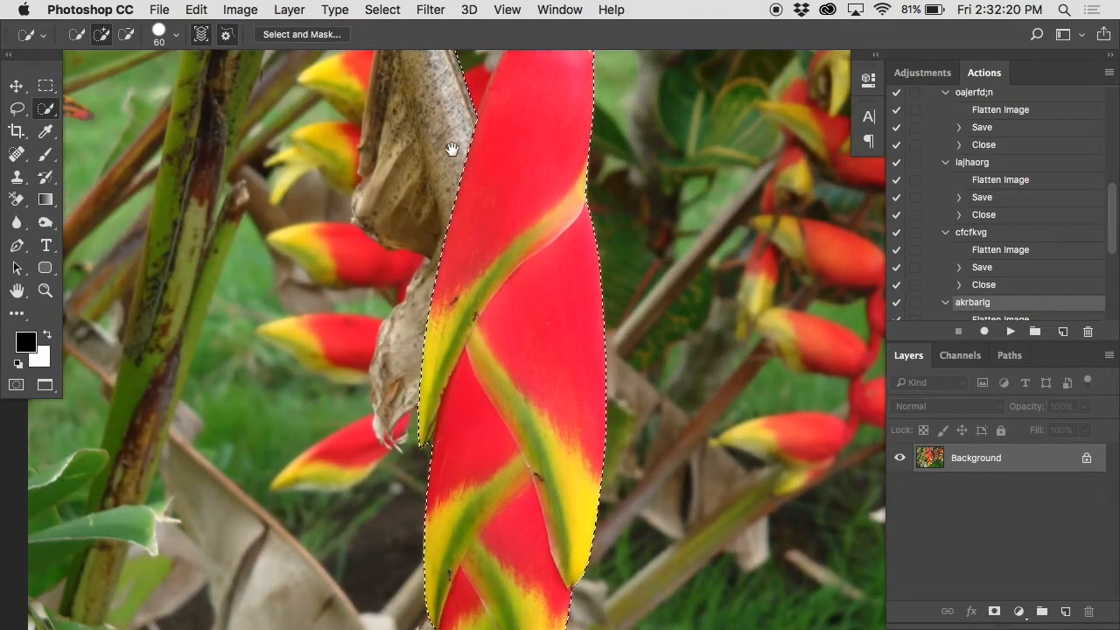
scroll(452, 149, "up", 5)
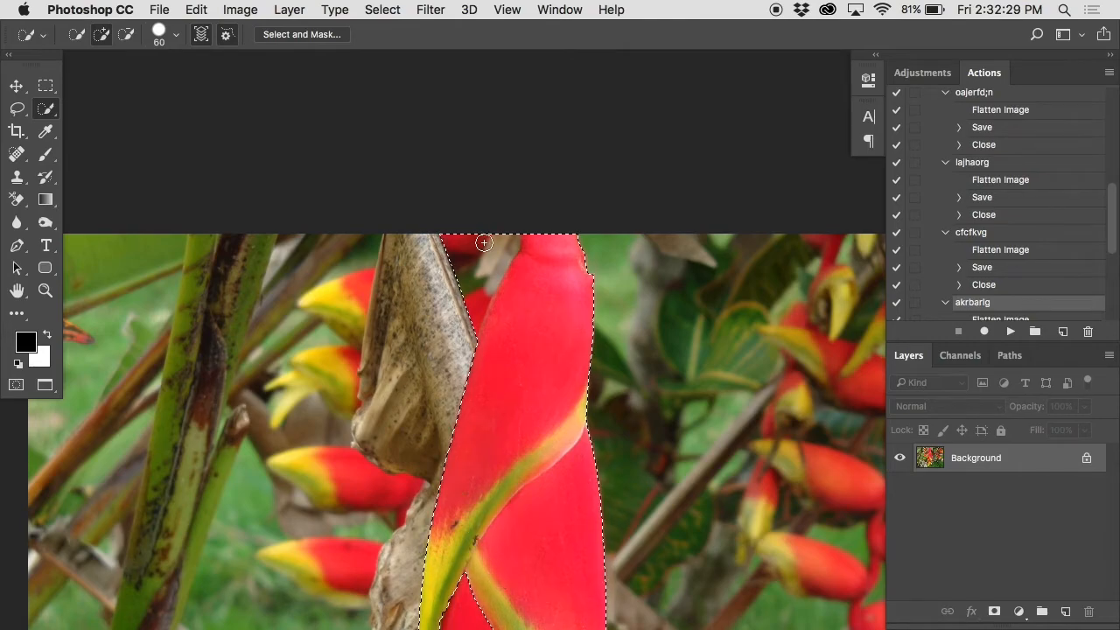
key("super+minus")
left_click_drag(519, 349, 514, 152)
left_click_drag(514, 152, 514, 122)
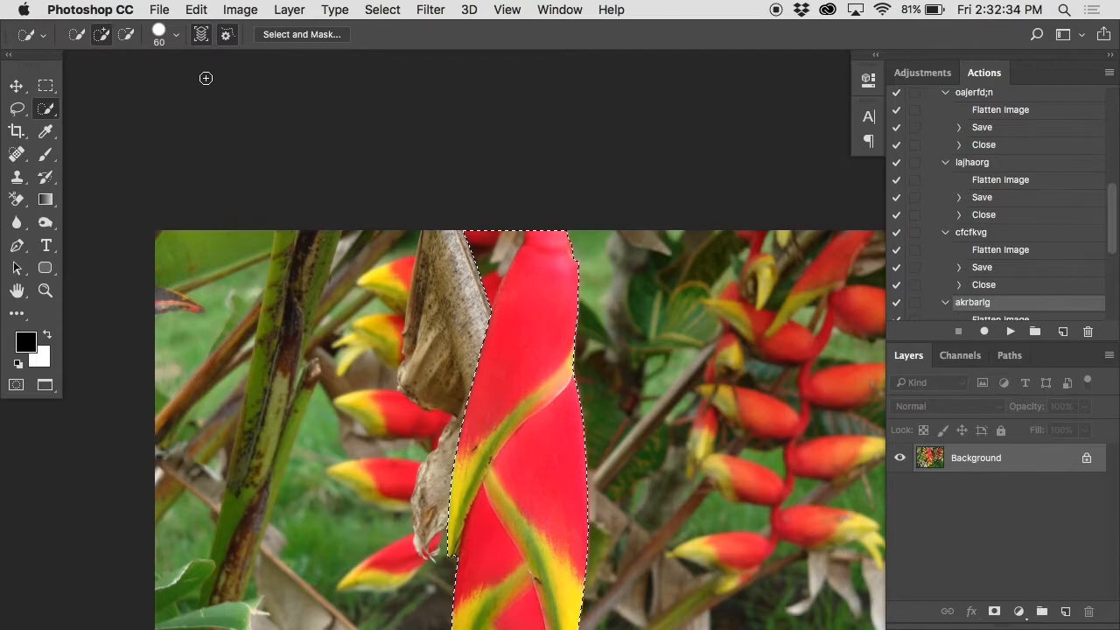
left_click(127, 34)
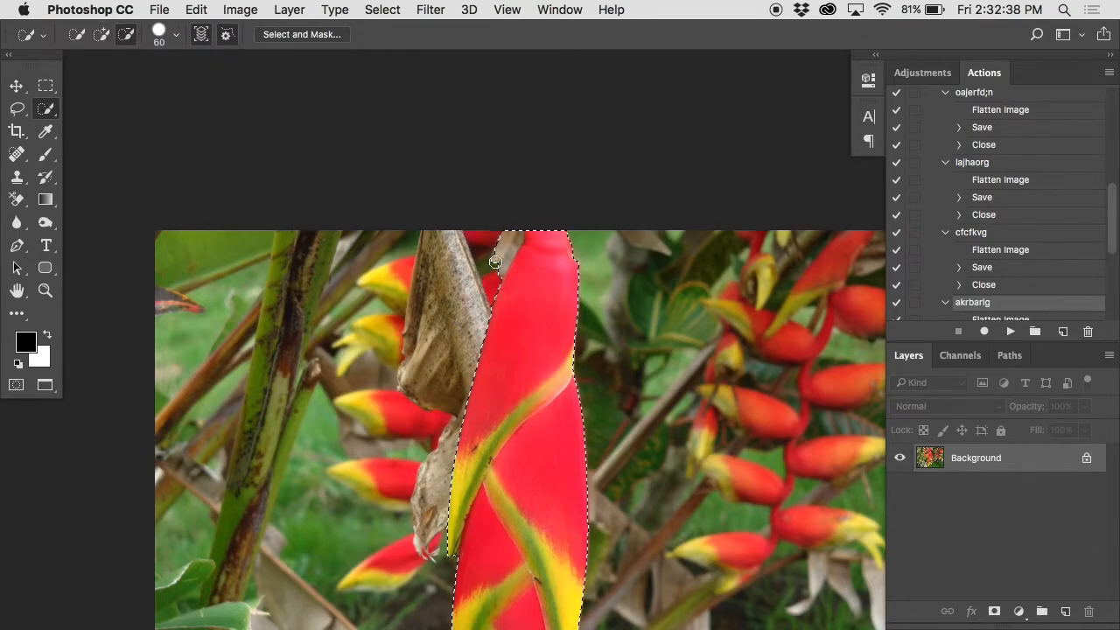
key("shift")
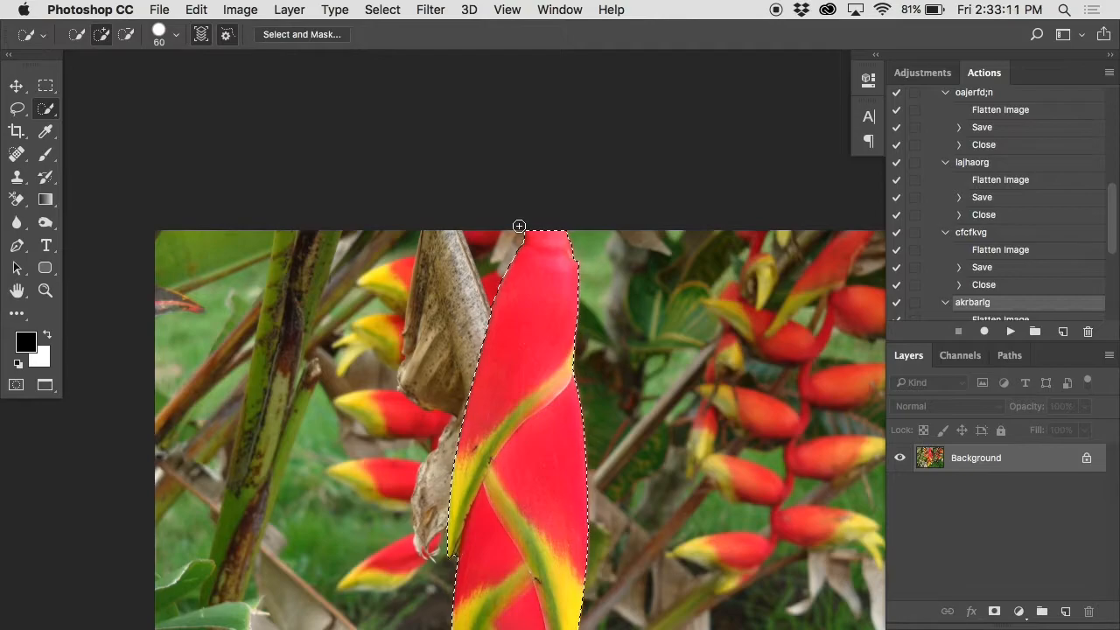
Step: Examine the selection outline along the flower's upper left edge, where it meets the dried leaf
left_click(518, 306, "super")
left_click_drag(511, 319, 557, 353)
left_click(458, 251, "super")
left_click(410, 257, "super")
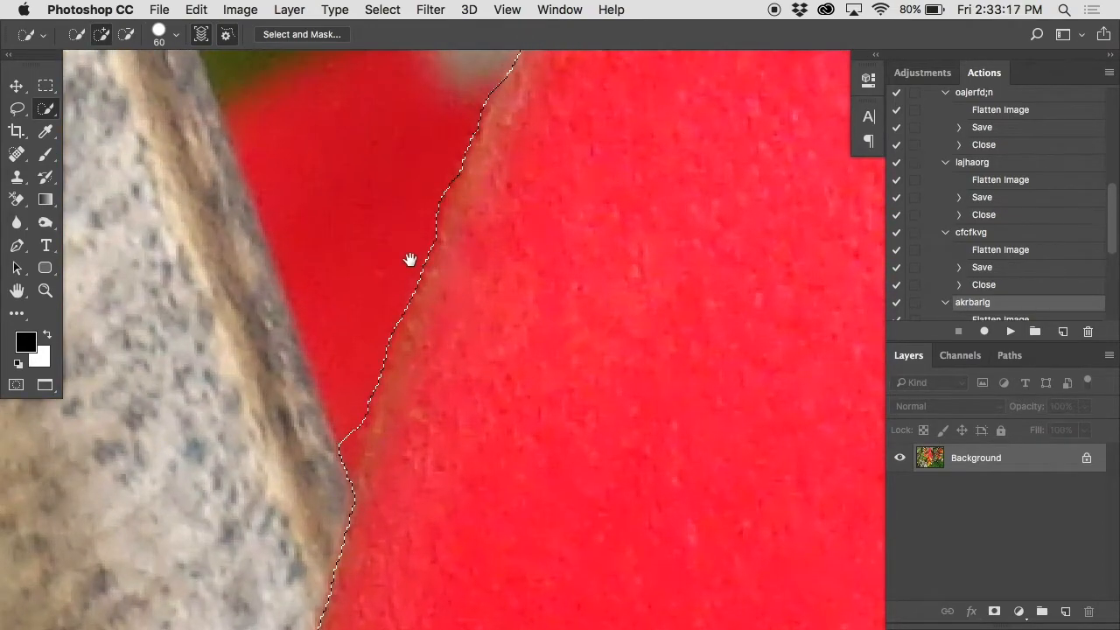
left_click(480, 277, "super")
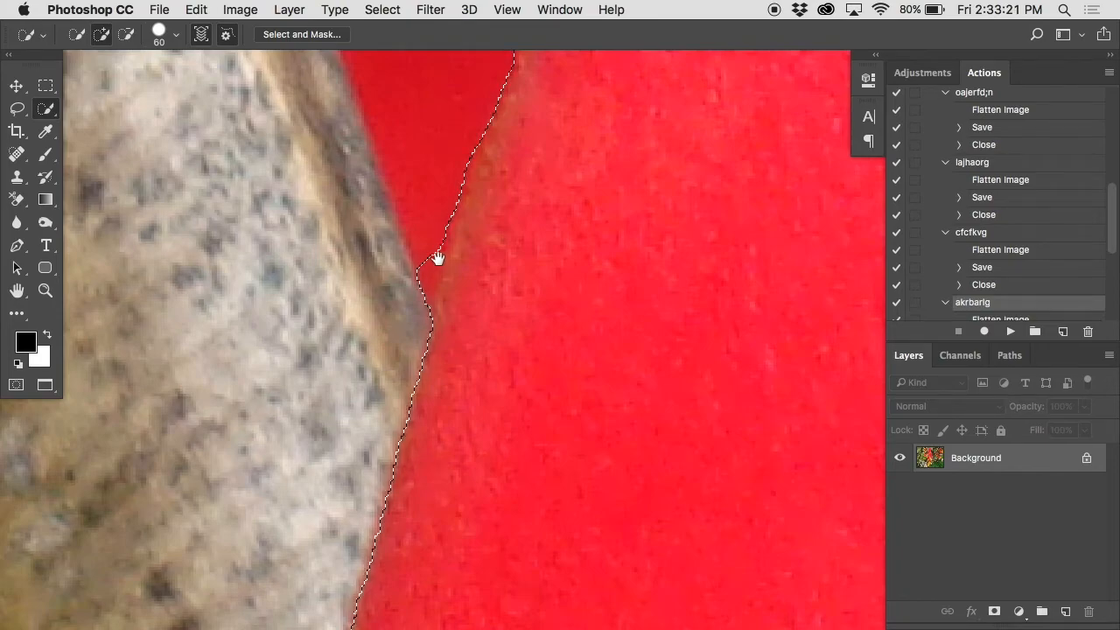
left_click(593, 358, "alt+super")
left_click(593, 358, "alt+super")
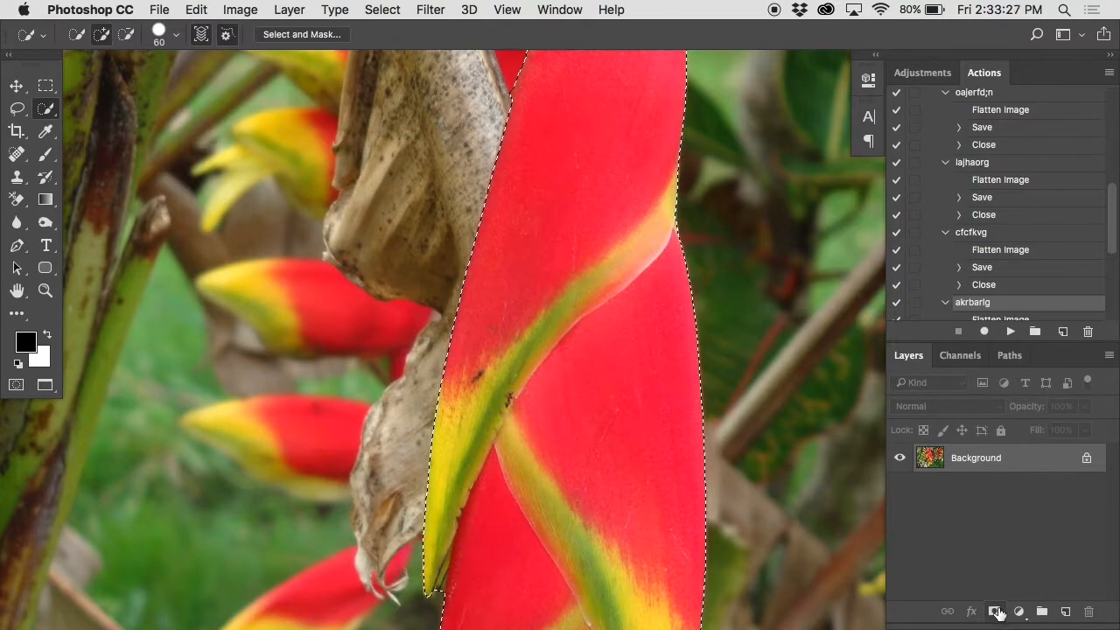
Step: Create a layer mask from the flower selection, undoing it once and adding it again
left_click(996, 611)
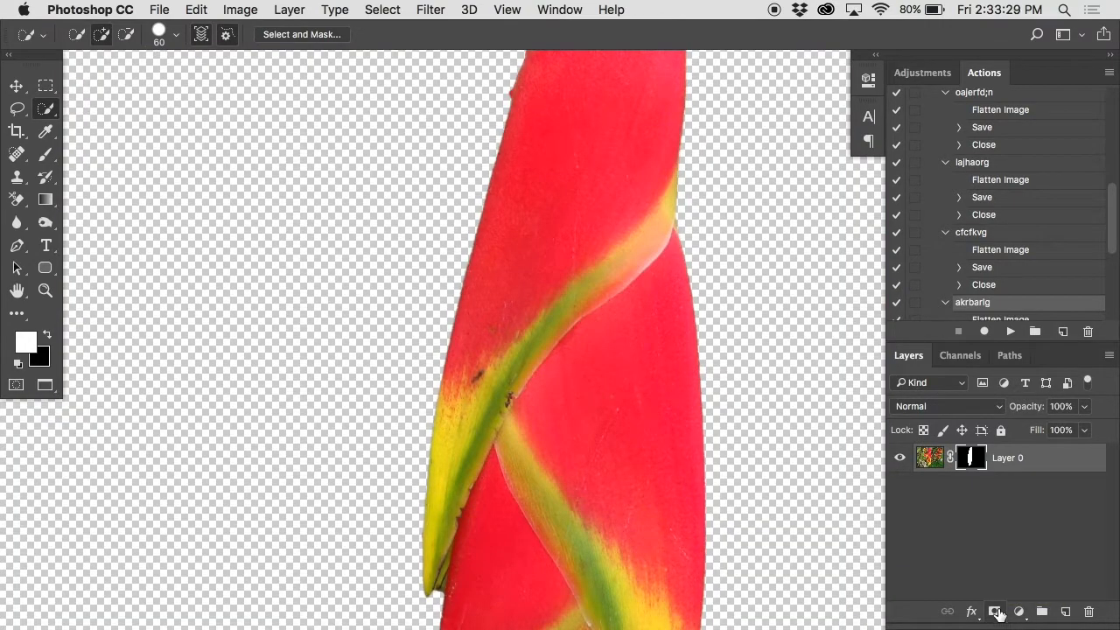
left_click(595, 292, "alt+super")
key("super+z")
left_click_drag(545, 362, 540, 306)
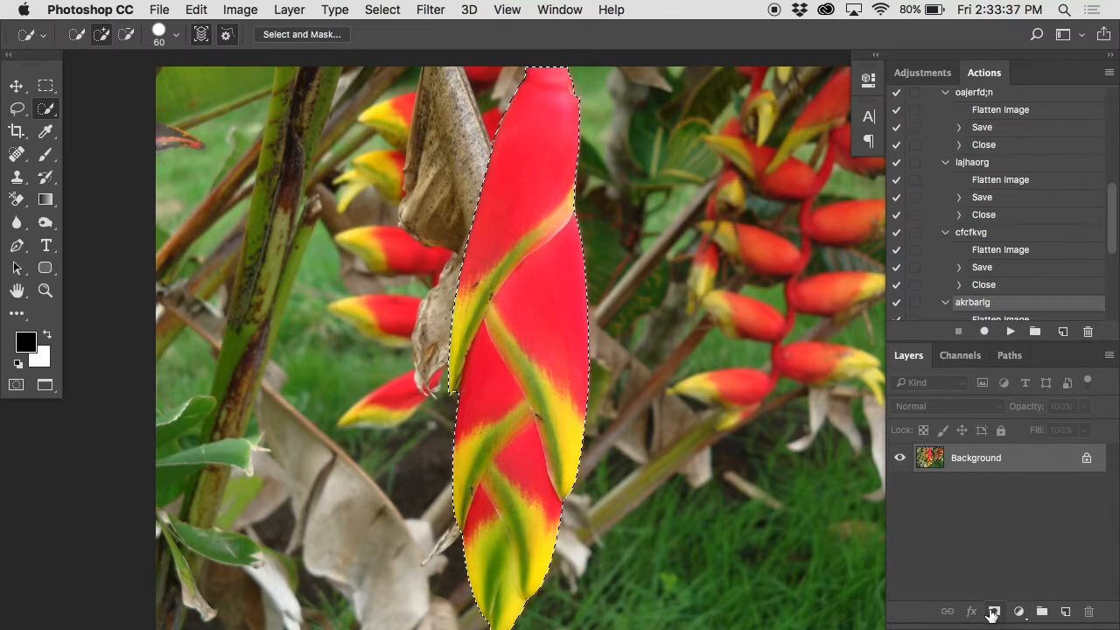
left_click(993, 613)
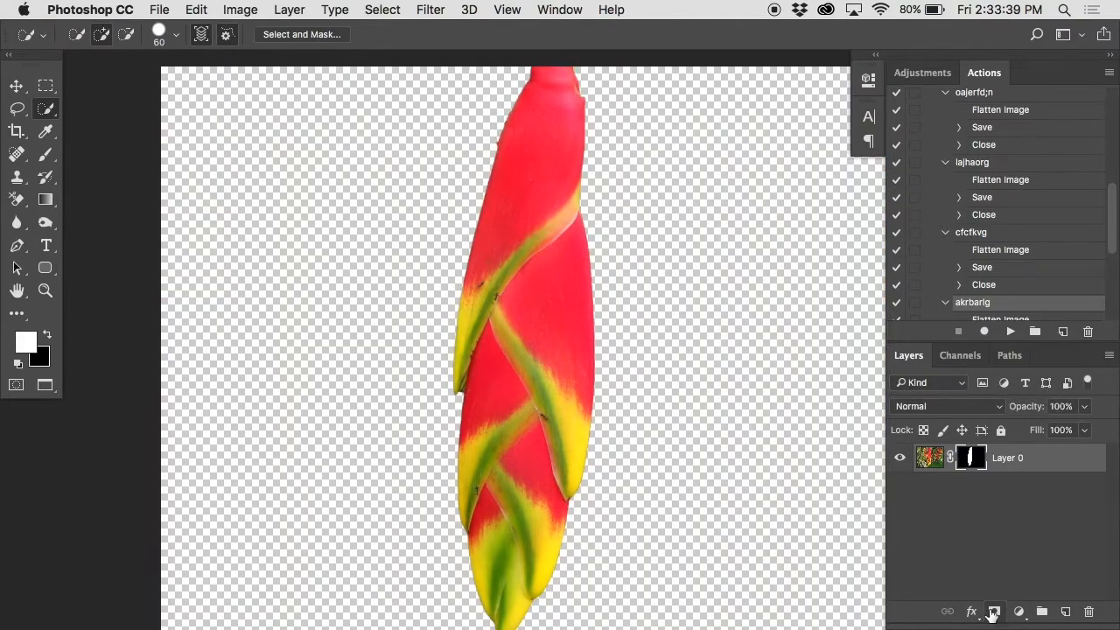
Step: Examine the cut-out flower's edges up close, and display the layer mask on its own to check its outline
left_click(483, 126, "super")
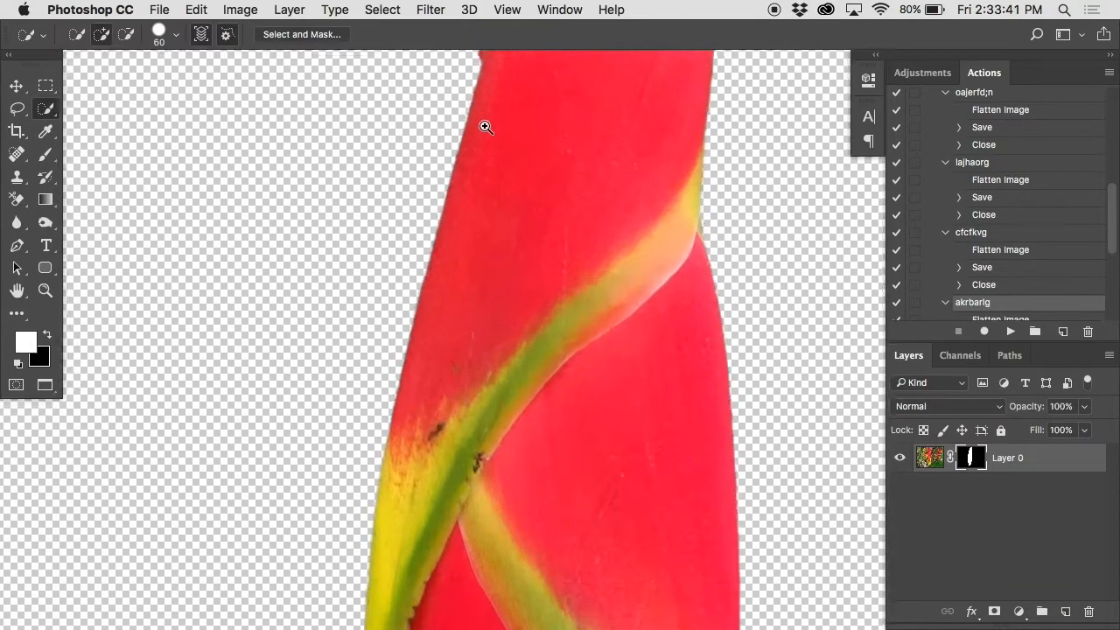
left_click(485, 128, "super")
left_click_drag(485, 220, 465, 461)
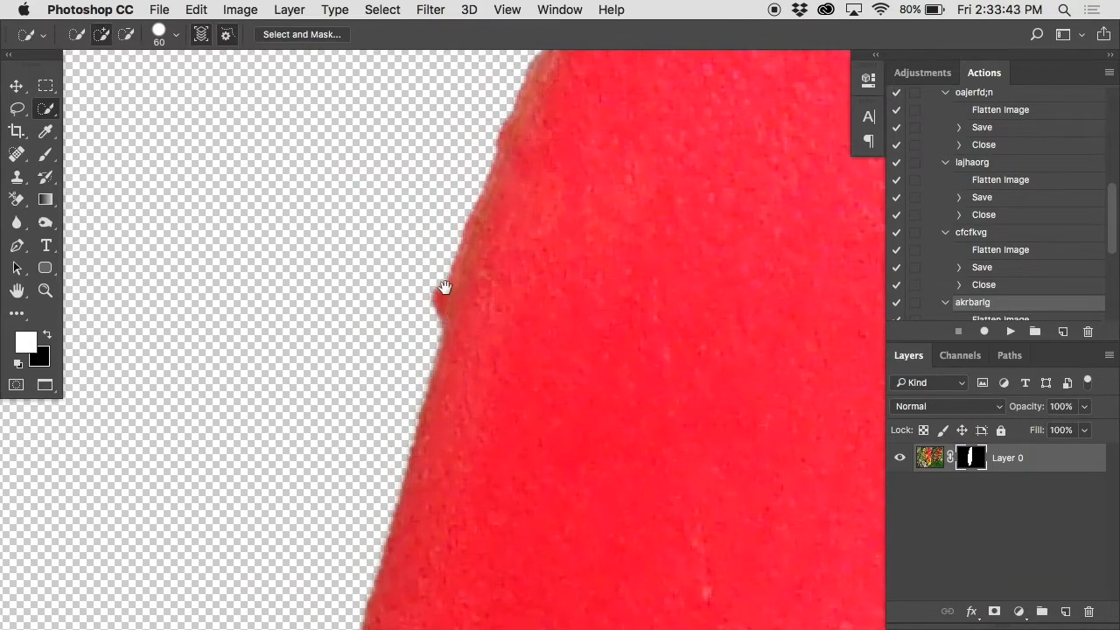
left_click_drag(501, 507, 277, 371)
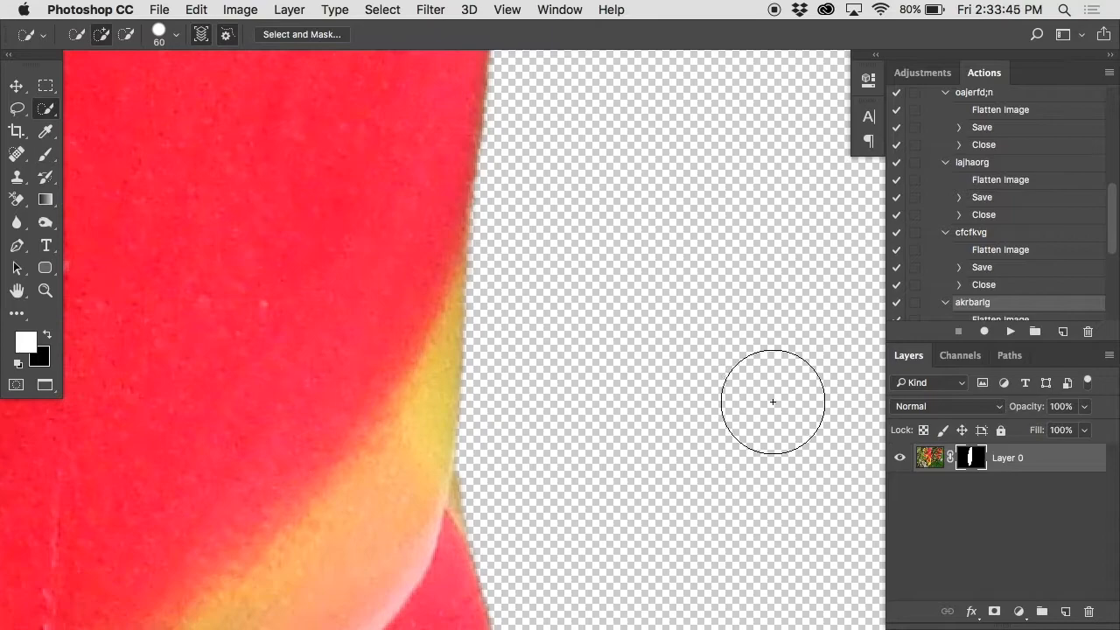
left_click(966, 457, "alt")
left_click(595, 420, "alt+super")
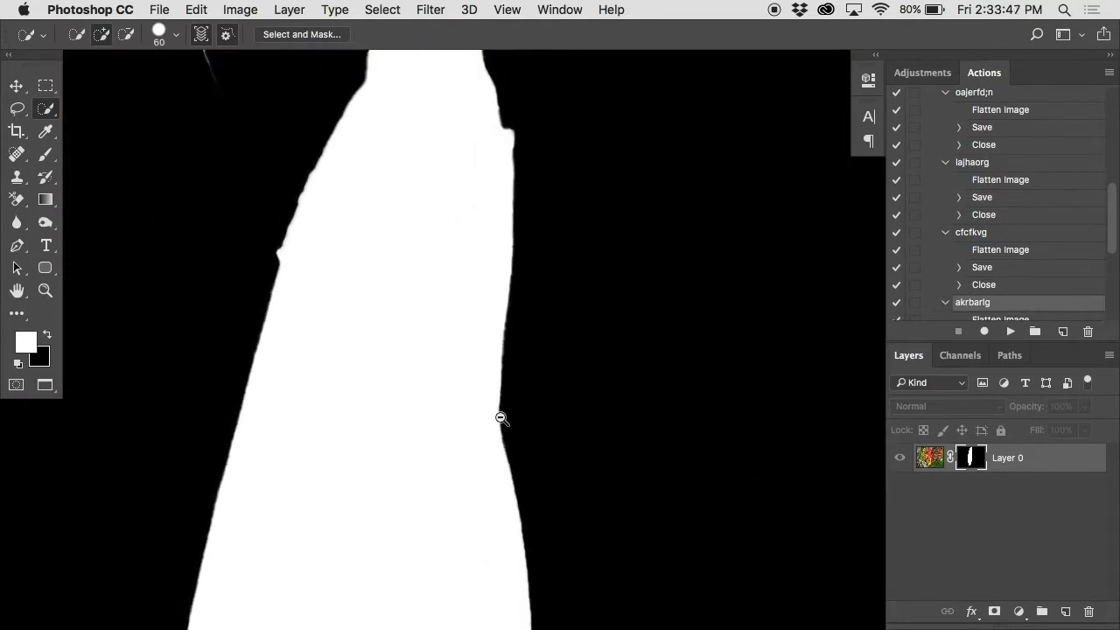
left_click_drag(507, 517, 525, 166)
left_click_drag(504, 531, 506, 333)
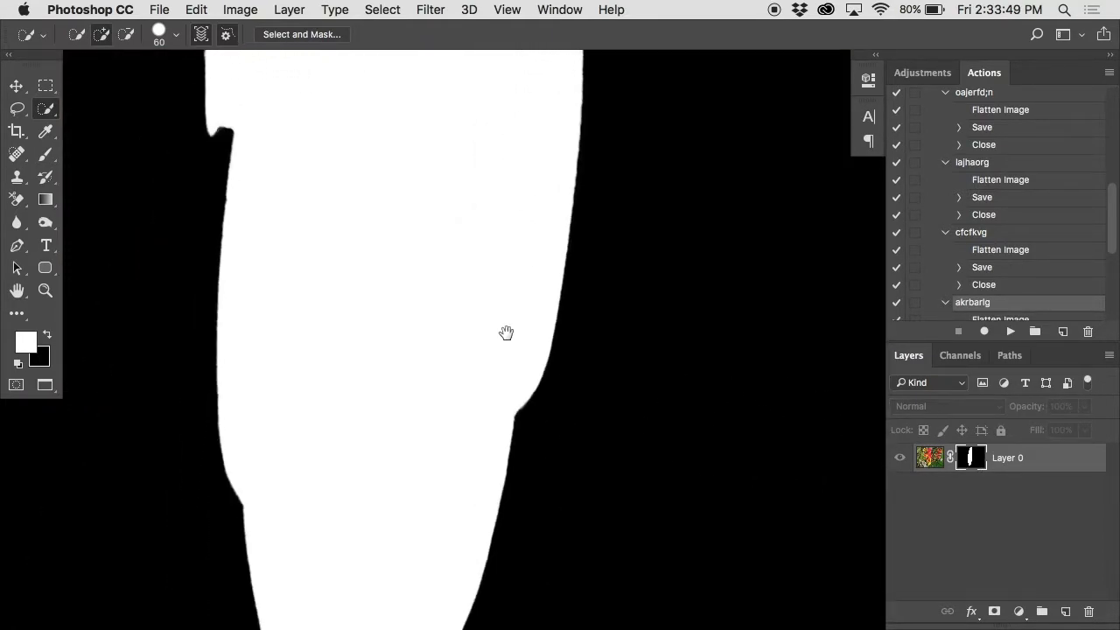
left_click_drag(373, 144, 376, 512)
left_click_drag(410, 295, 421, 506)
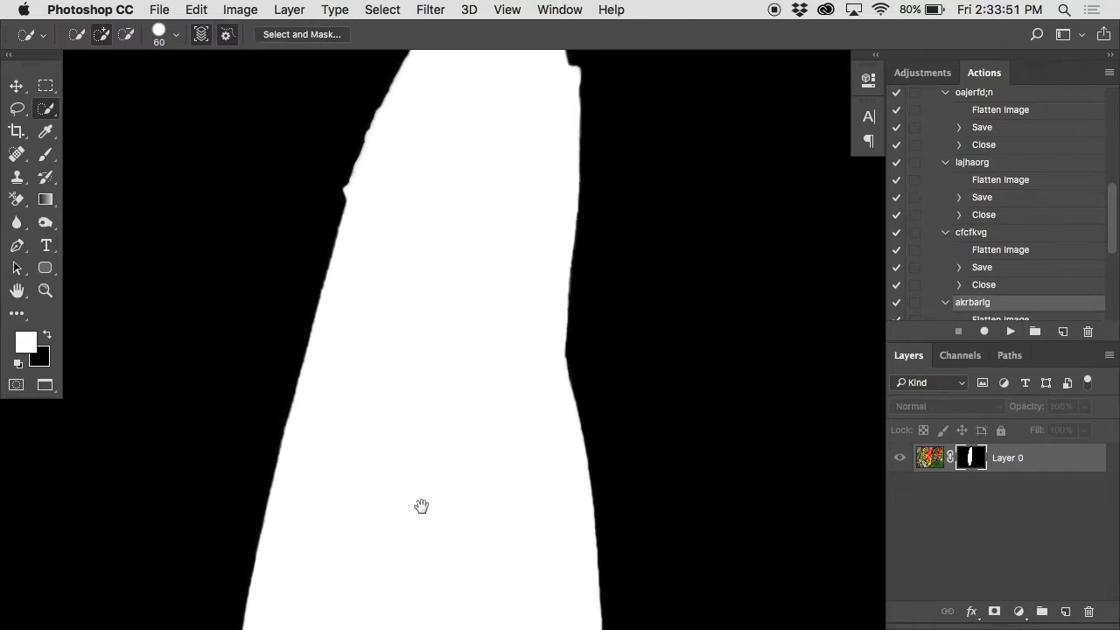
left_click_drag(417, 294, 422, 309)
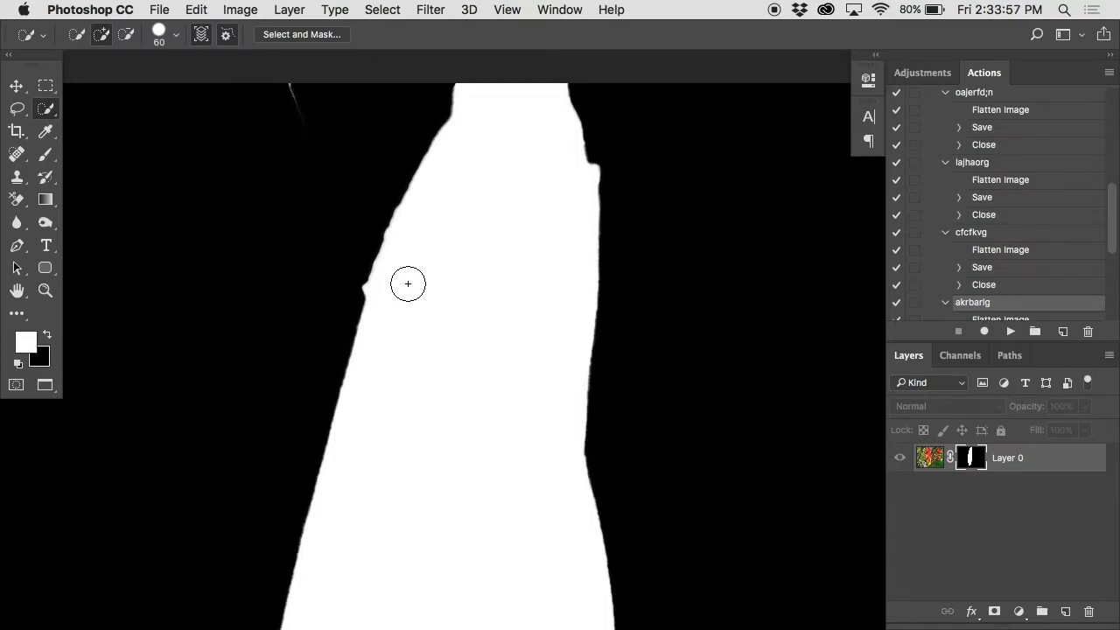
Step: Paint out the stray mark near the mask's upper left with the Brush tool in black
key("b")
key("x")
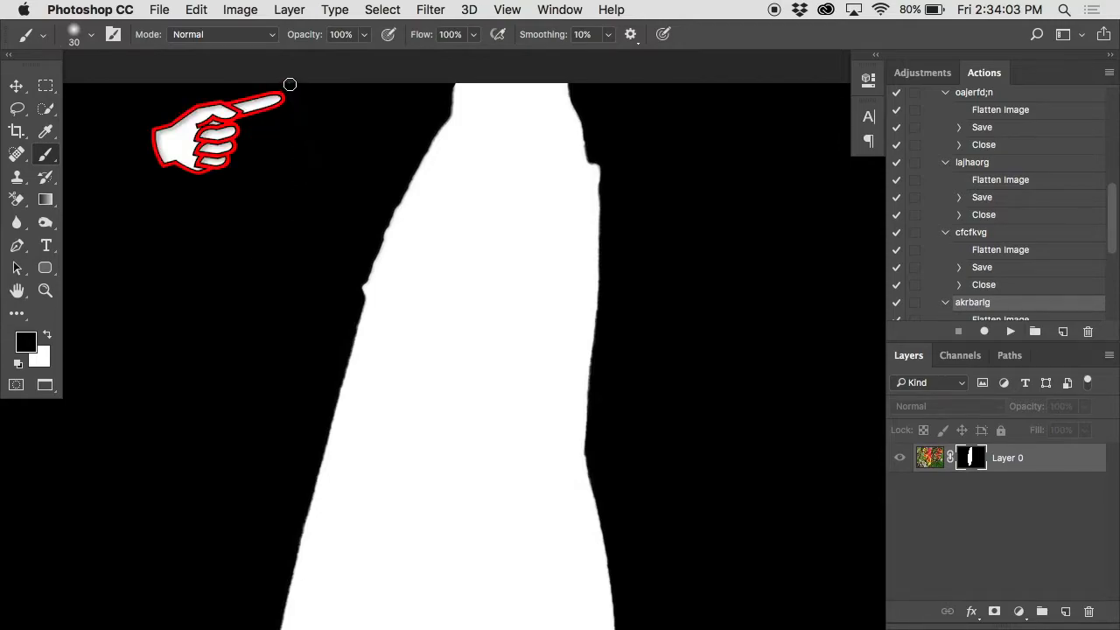
Step: Undo the test stroke on the mask and set the brush to 9 px with 0% hardness for the left-edge bump
left_click(356, 298, "super")
left_click(356, 299, "super")
mouse_move(262, 245)
left_mouse_down()
mouse_move(418, 271)
mouse_move(414, 245)
mouse_move(377, 309)
mouse_move(396, 228)
mouse_move(296, 278)
left_mouse_up()
key("bracketright")
key("super+z")
key("bracketleft")
key("bracketleft")
key("bracketleft")
key("bracketleft")
right_click(385, 249)
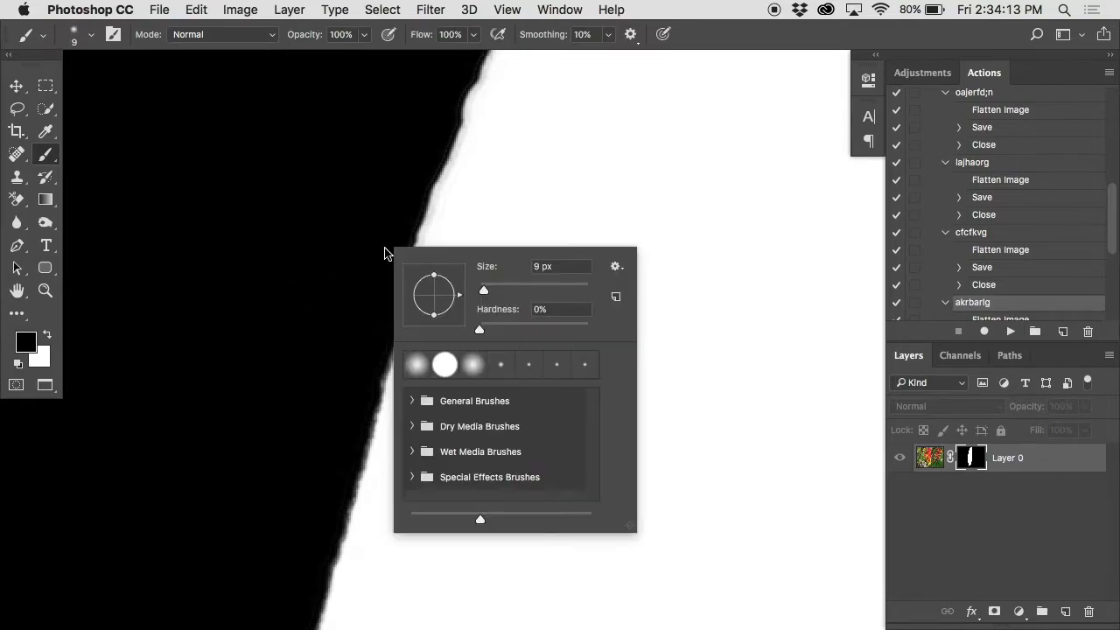
left_click(481, 331)
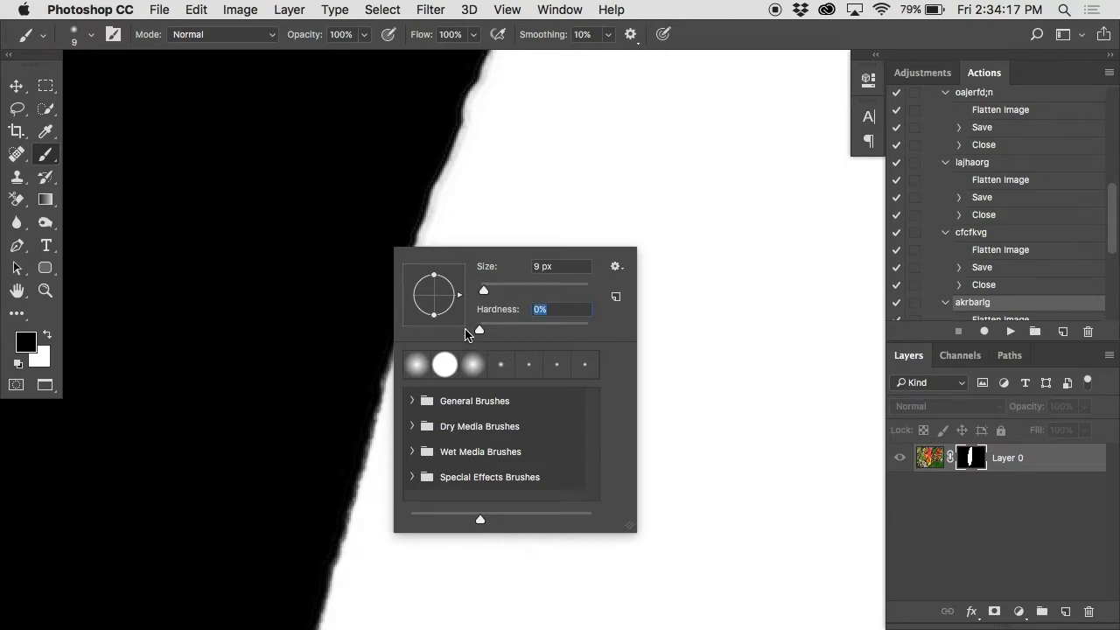
key("Return")
Step: Paint over the bump on the mask's left edge in black, redoing it as a straight stroke along the outline
mouse_move(407, 247)
left_mouse_down()
mouse_move(392, 292)
mouse_move(403, 247)
mouse_move(391, 322)
left_mouse_up()
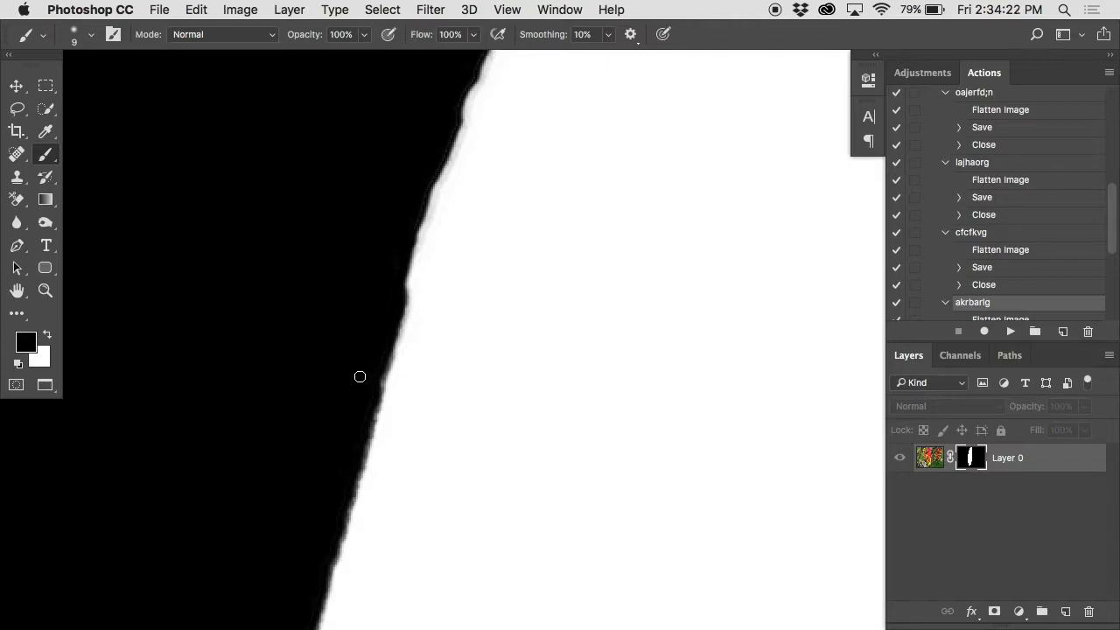
key("super+z")
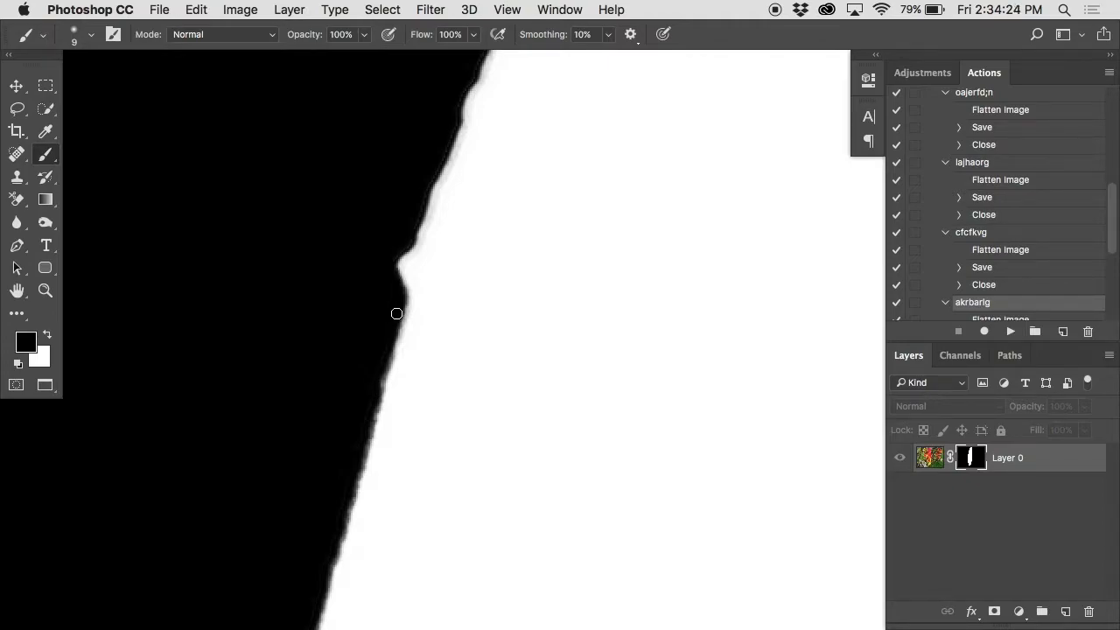
left_click(443, 145, "shift")
left_click_drag(417, 225, 398, 284)
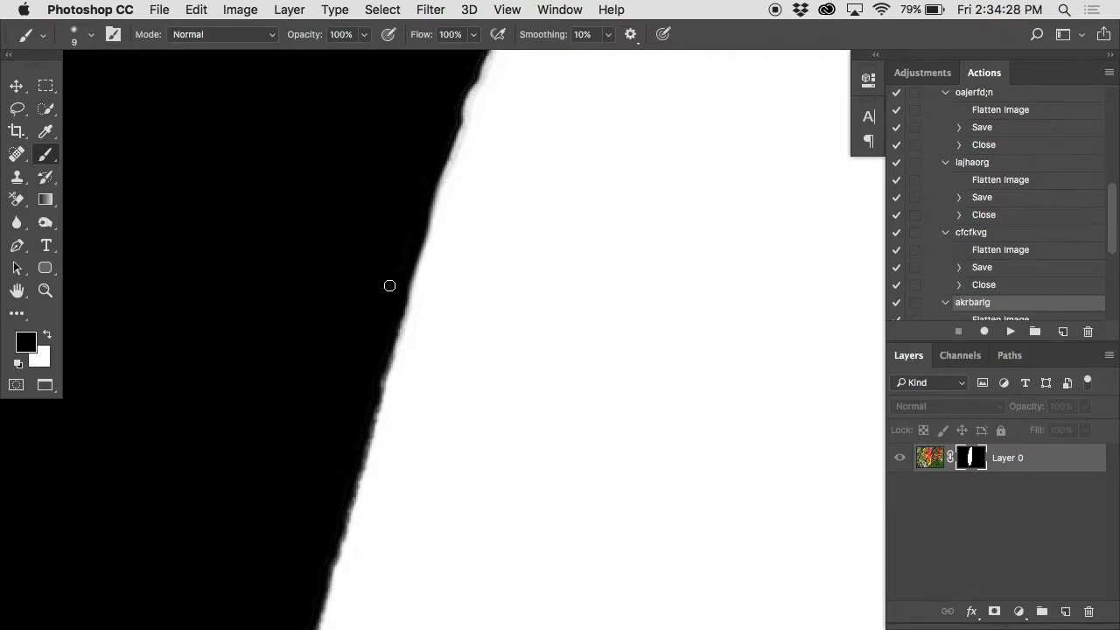
Step: Return to the image view, delete the flower's layer mask without applying it, and add a blank white mask
left_click(963, 458, "alt")
scroll(615, 347, "left", 3)
scroll(615, 349, "up", 3)
left_click_drag(975, 459, 1087, 608)
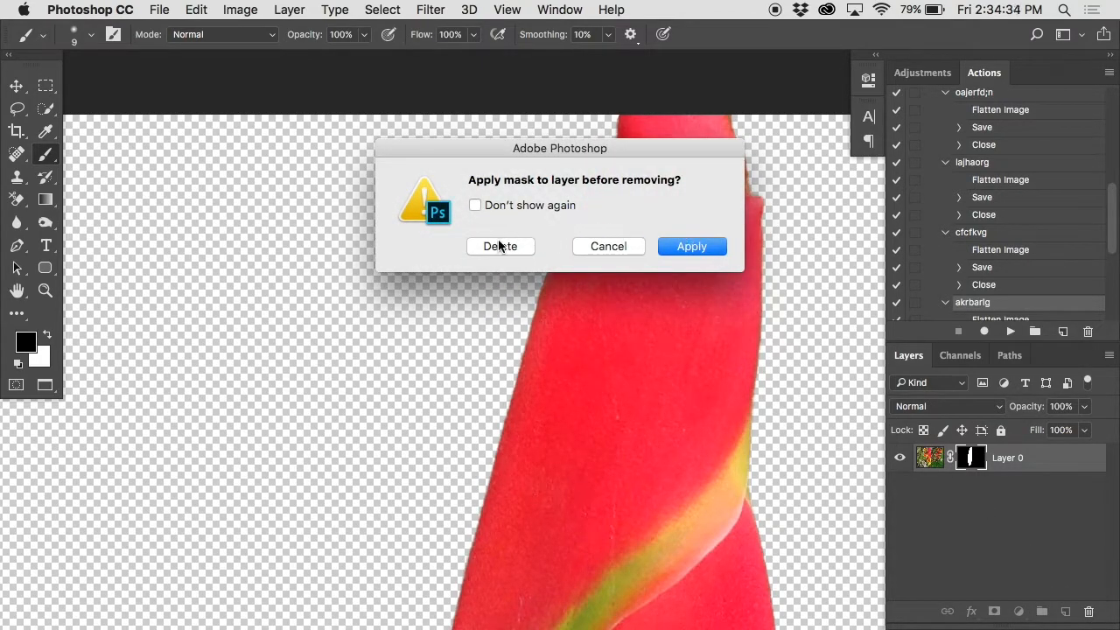
left_click(499, 247)
left_click(994, 611)
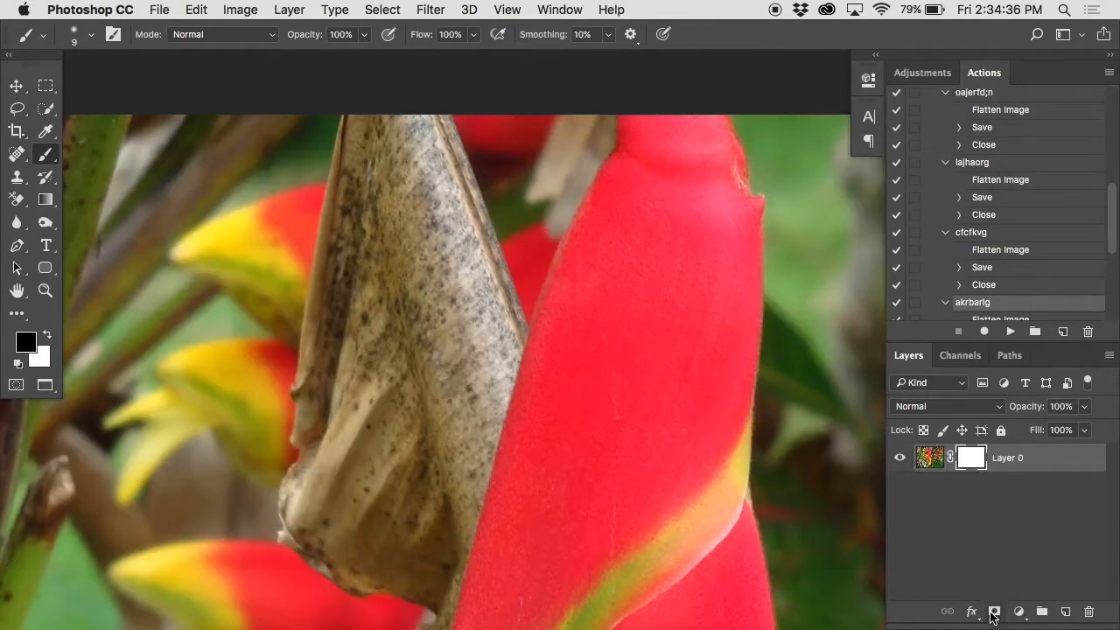
Step: Enlarge the brush to 70 px and paint a black vertical stroke on the mask over the background beside the flower's right side
key("bracketright")
key("bracketright")
key("bracketright")
key("bracketright")
key("bracketright")
key("bracketright")
key("bracketright")
mouse_move(828, 128)
left_mouse_down()
mouse_move(828, 263)
mouse_move(853, 450)
left_mouse_up()
Step: Try masking the background against the flower's right edge with the 70 px brush at 0% hardness, and undo the stroke
scroll(739, 388, "right", 5)
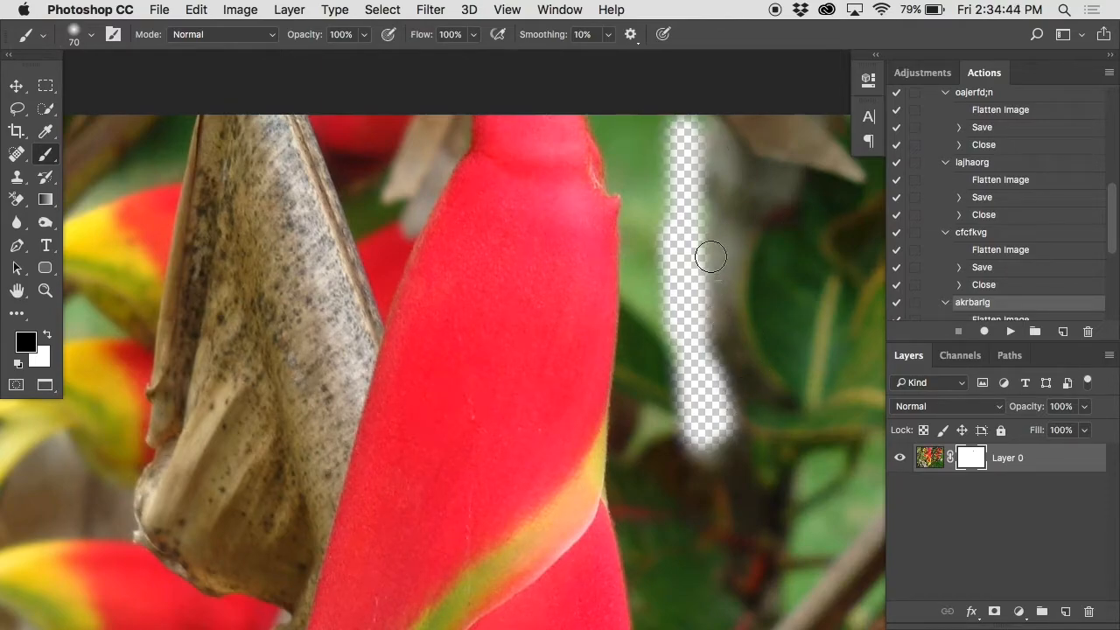
left_click(661, 259, "super")
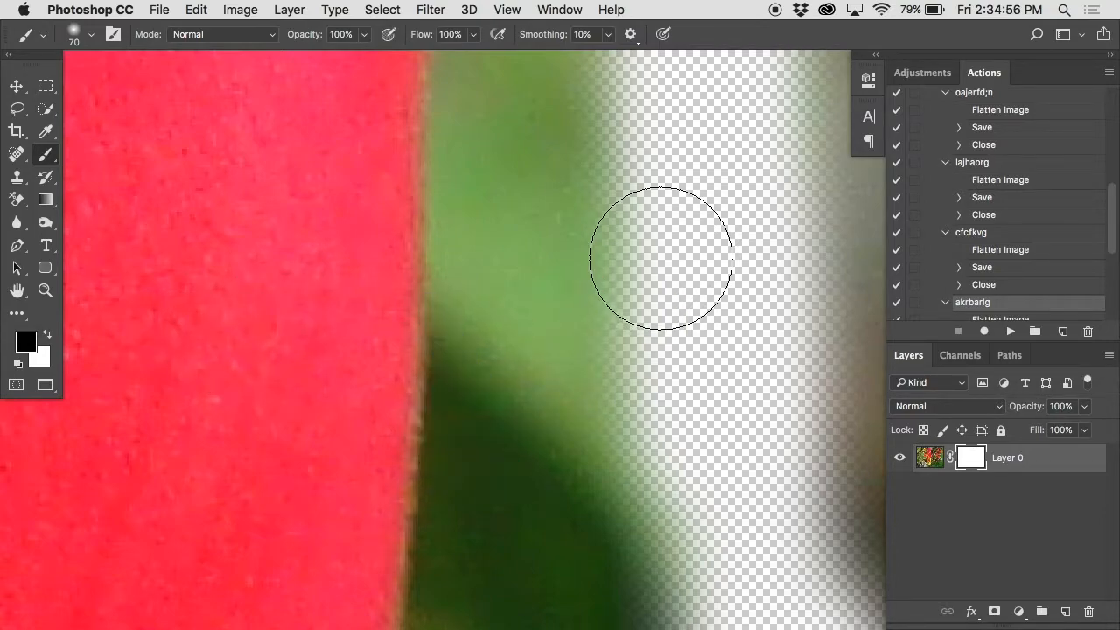
right_click(662, 257)
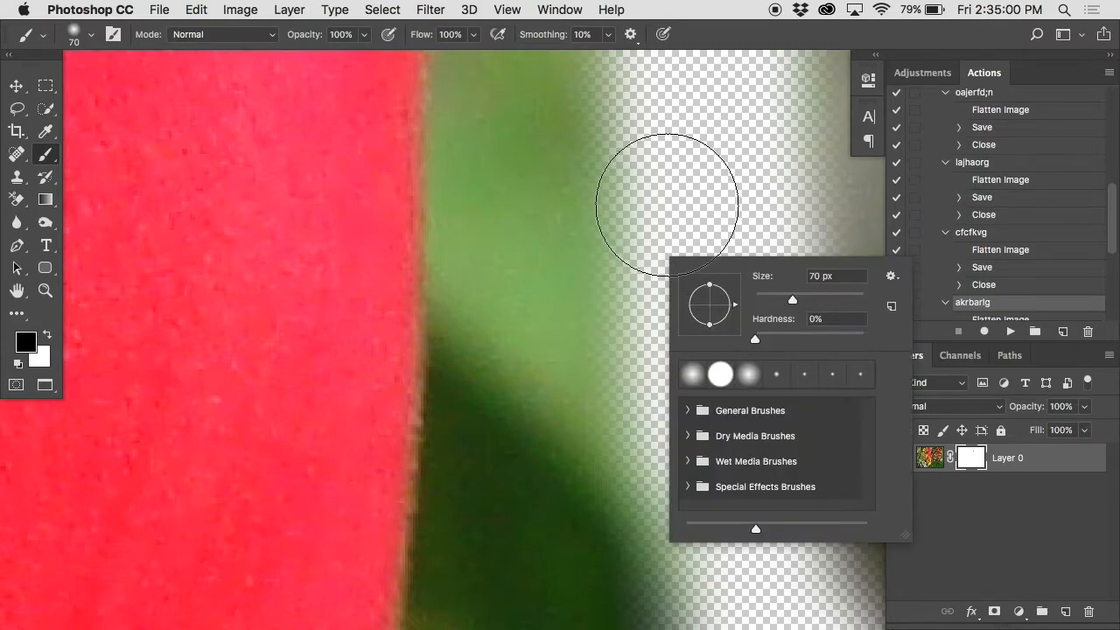
left_click(666, 201)
mouse_move(652, 195)
left_mouse_down()
mouse_move(608, 613)
mouse_move(550, 245)
mouse_move(529, 263)
mouse_move(518, 506)
mouse_move(520, 170)
left_mouse_up()
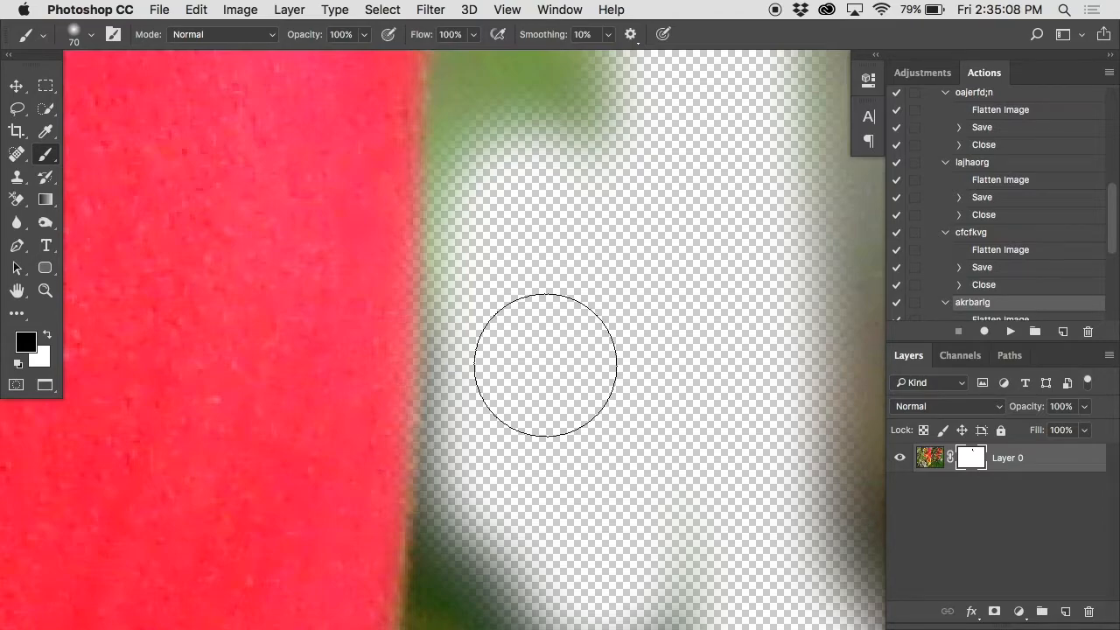
key("ctrl+z")
Step: Reduce the brush to 15 px, try a short vertical mask stroke beside the flower's right edge, and undo it
key("bracketleft")
key("bracketleft")
key("bracketleft")
key("bracketleft")
key("bracketleft")
key("bracketleft")
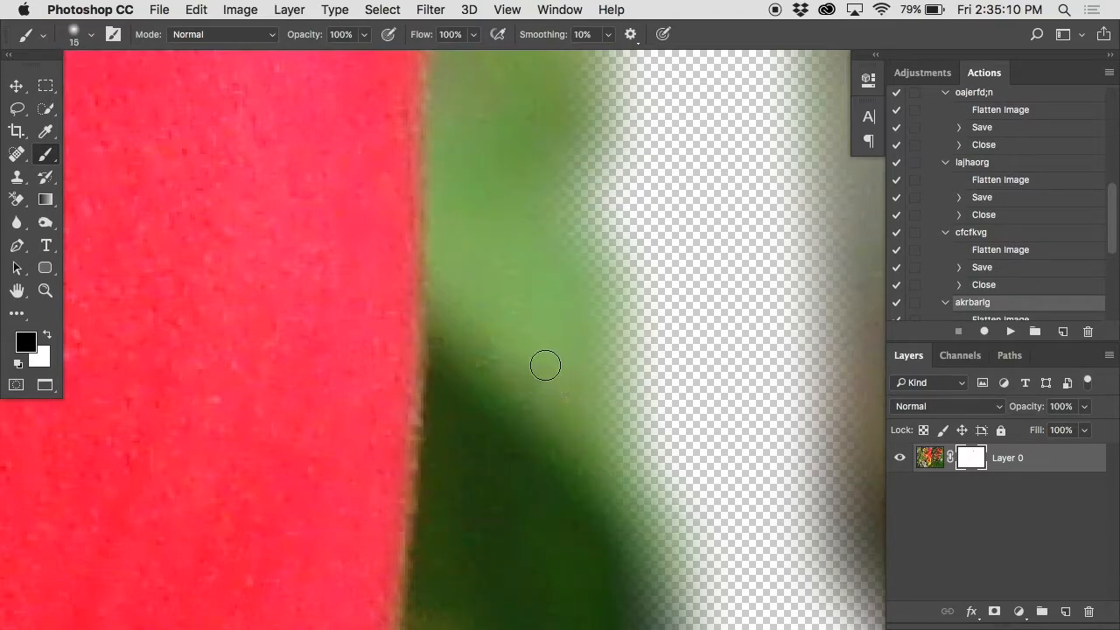
left_click_drag(452, 82, 452, 320)
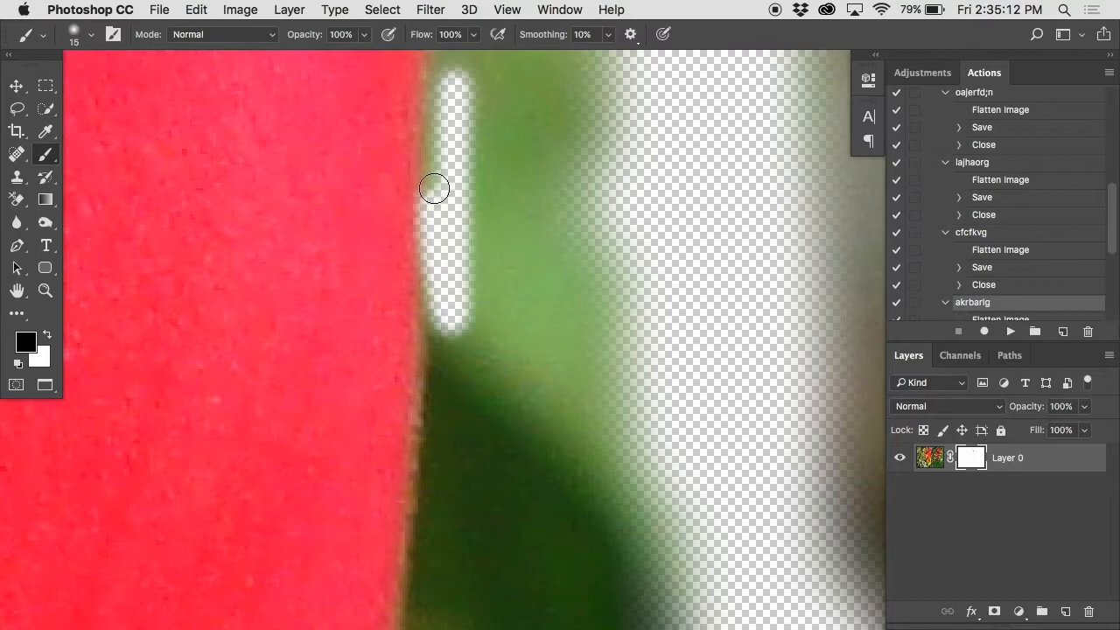
key("ctrl+z")
Step: Paint black on the mask along the flower's upper right edge, from the image's top down around the small notch
scroll(438, 114, "down", 3)
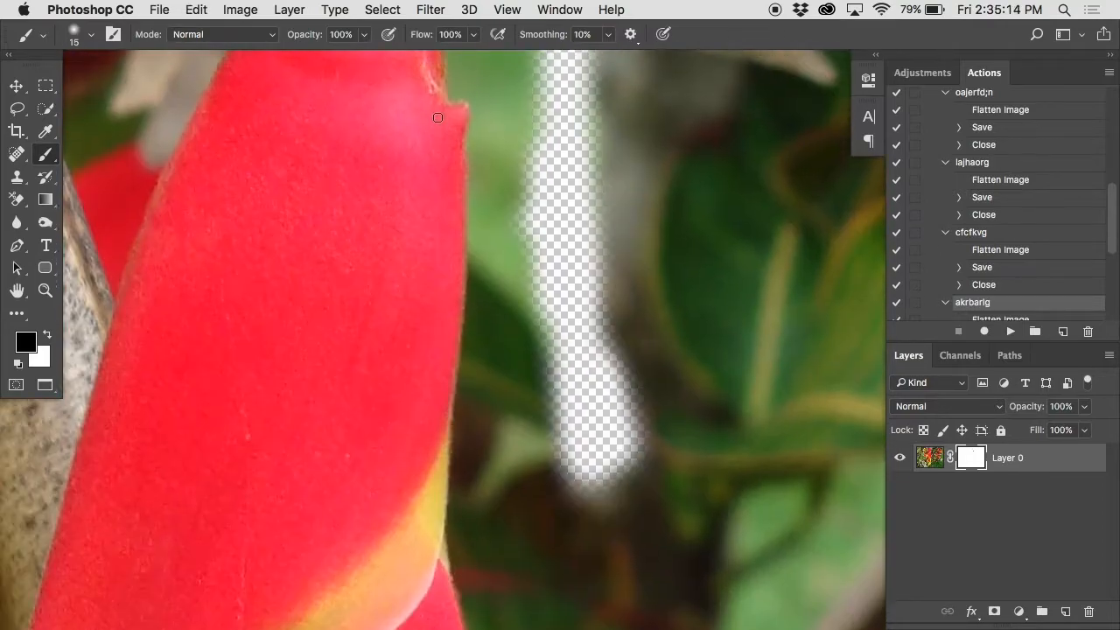
scroll(437, 118, "up", 3)
left_click(438, 117, "super")
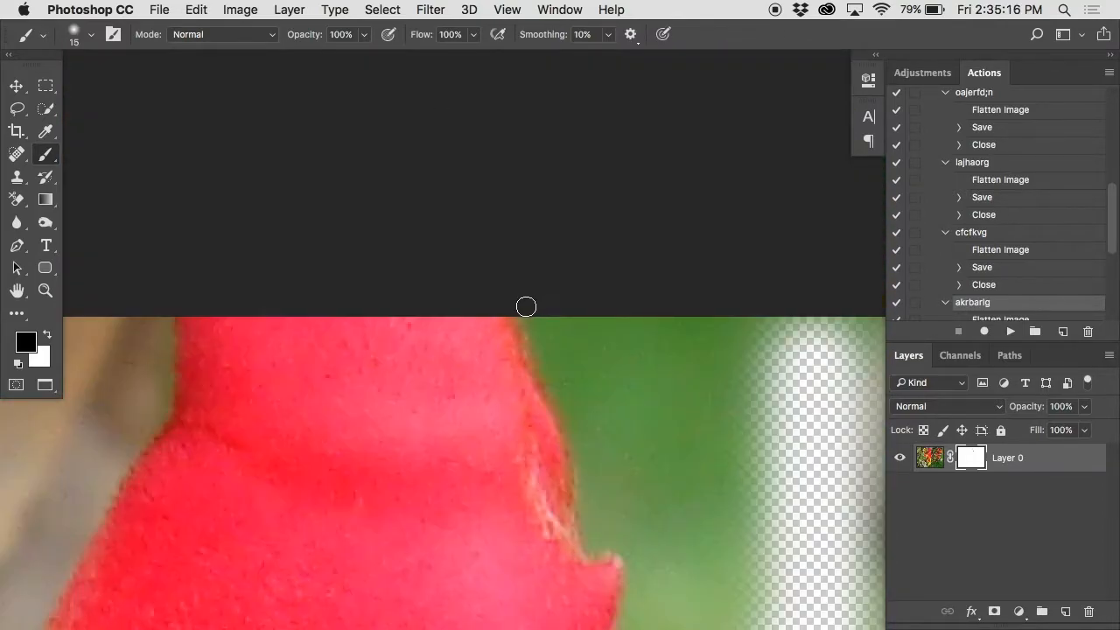
left_click_drag(525, 308, 583, 465)
mouse_move(584, 505)
left_mouse_down()
mouse_move(588, 542)
mouse_move(611, 542)
mouse_move(633, 569)
mouse_move(589, 545)
mouse_move(585, 493)
left_mouse_up()
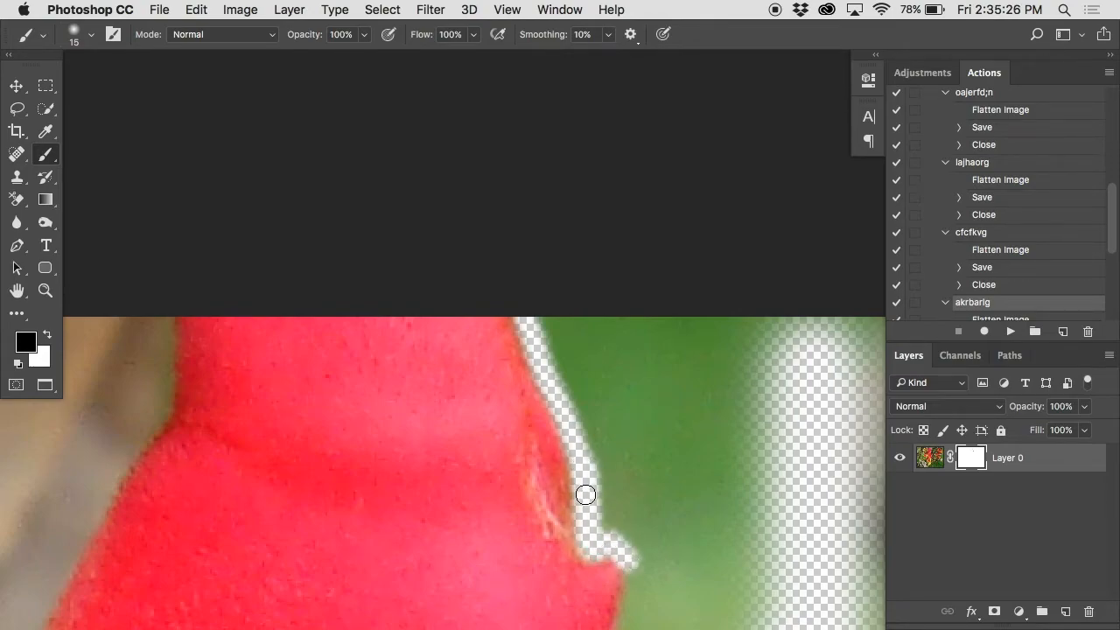
Step: Paint a narrow black strip on the mask down the flower's right edge just below the notch
key("super+minus")
key("super+minus")
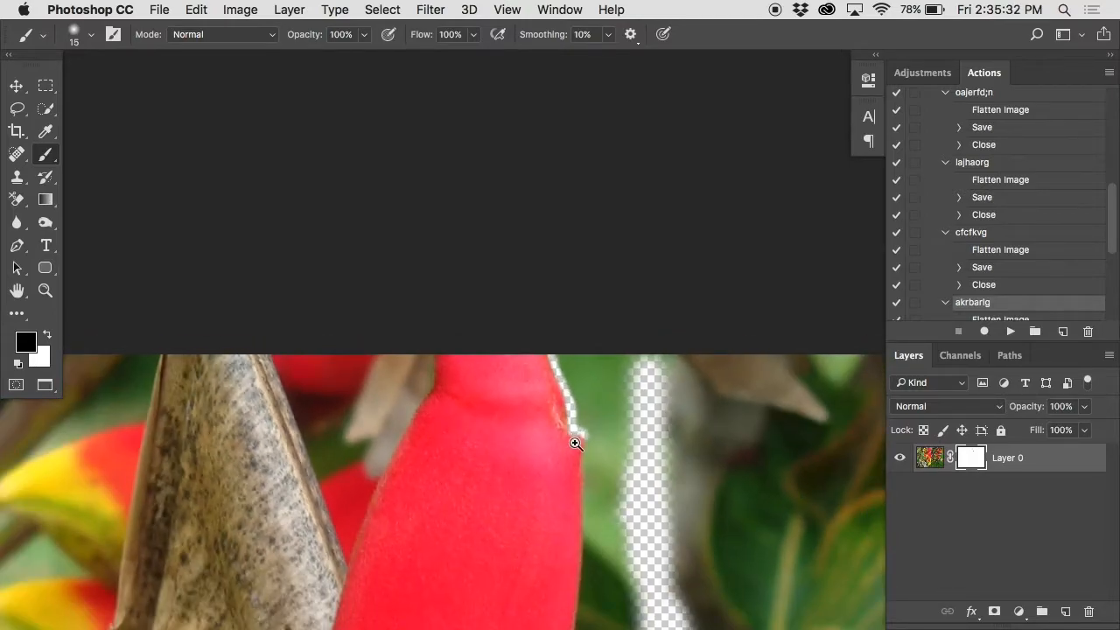
left_click(575, 444, "super")
scroll(573, 445, "down", 5)
left_click(625, 330)
mouse_move(625, 330)
left_mouse_down()
mouse_move(624, 528)
mouse_move(622, 450)
mouse_move(614, 557)
left_mouse_up()
left_click(648, 484, "alt+super")
Step: Try a mask stroke beside the yellow petal's lower right edge with the 15 px brush, and undo it
scroll(648, 484, "down", 10)
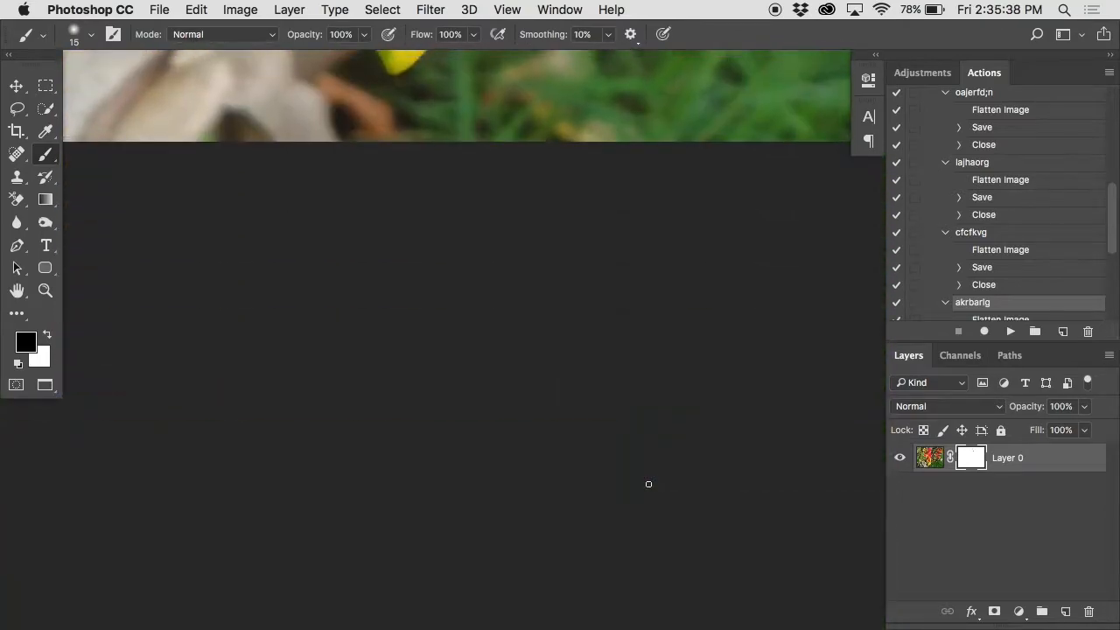
scroll(534, 302, "up", 10)
left_click(516, 275, "super")
left_click_drag(517, 275, 591, 492)
left_click_drag(609, 217, 536, 398)
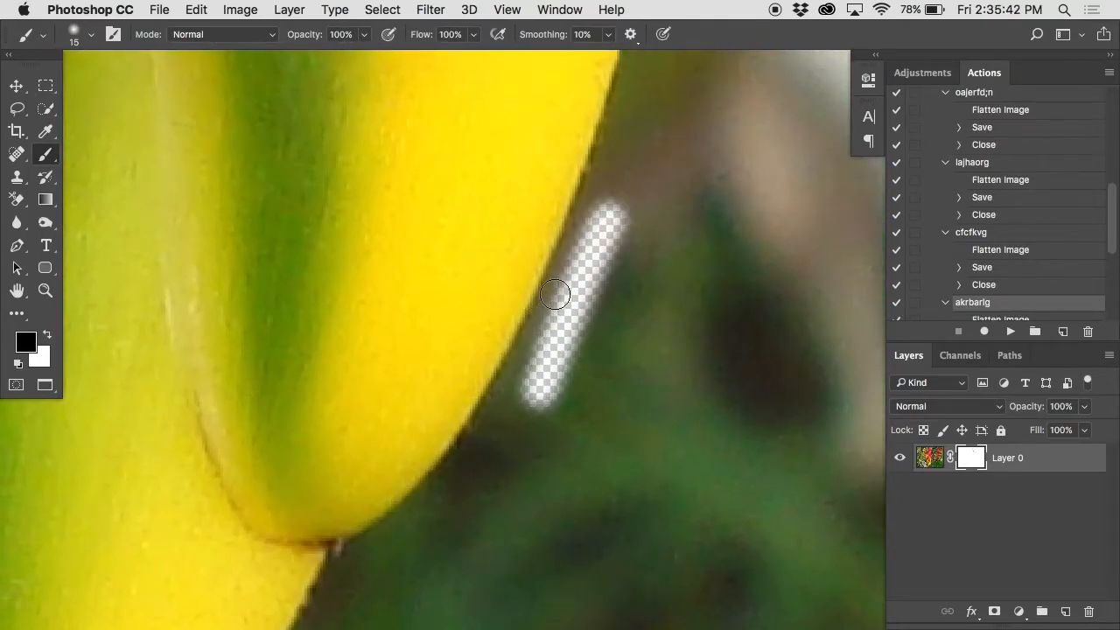
key("super+z")
Step: Reduce the brush to 9 px and paint black on the mask tightly along the yellow petal's right edge
key("bracketleft")
key("bracketleft")
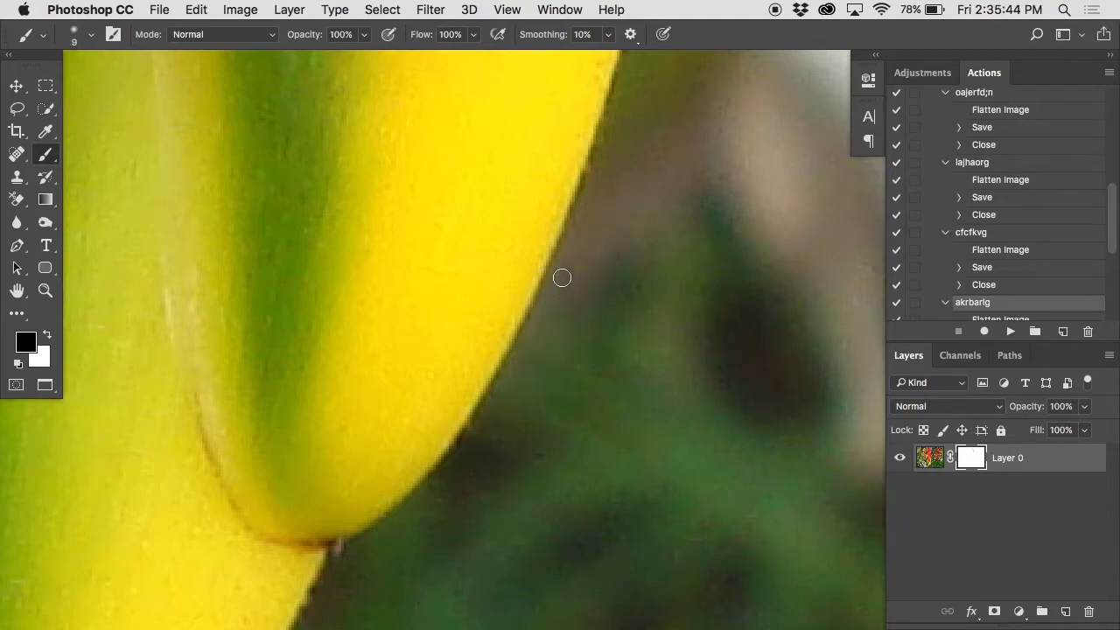
left_click_drag(563, 252, 515, 382)
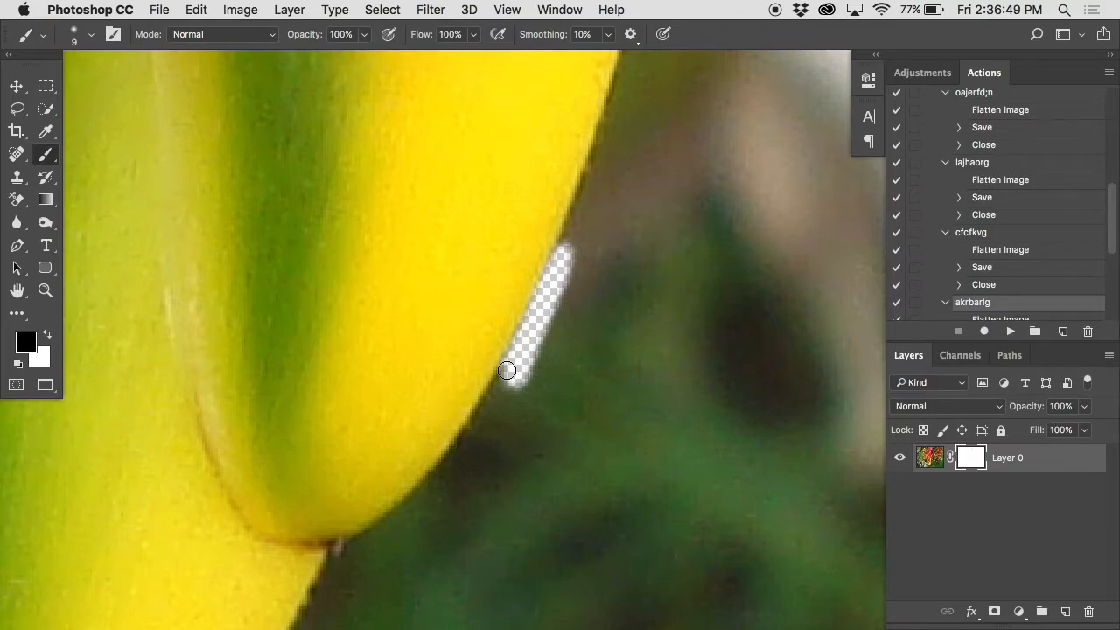
left_click_drag(574, 224, 620, 68)
Step: Set the brush back to 15 px and continue masking the background along the flower's right edge
scroll(648, 101, "down", 20)
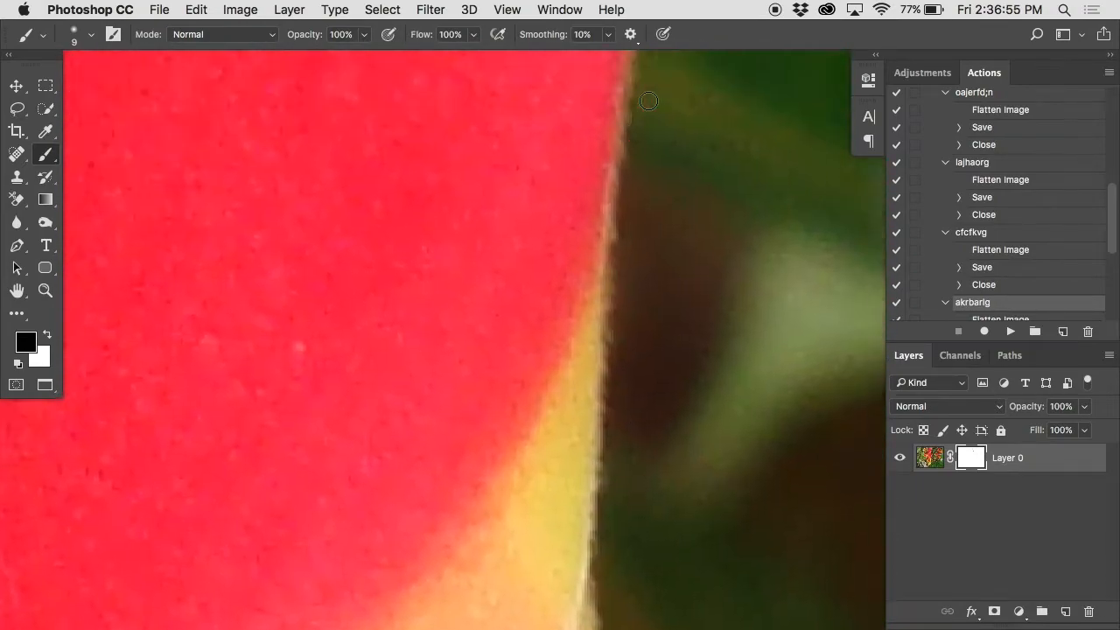
scroll(648, 101, "up", 10)
key("bracketright")
key("bracketright")
key("bracketright")
key("bracketright")
key("bracketright")
key("bracketright")
mouse_move(618, 67)
left_mouse_down()
mouse_move(631, 319)
mouse_move(623, 169)
mouse_move(613, 346)
mouse_move(605, 105)
left_mouse_up()
scroll(603, 211, "down", 3)
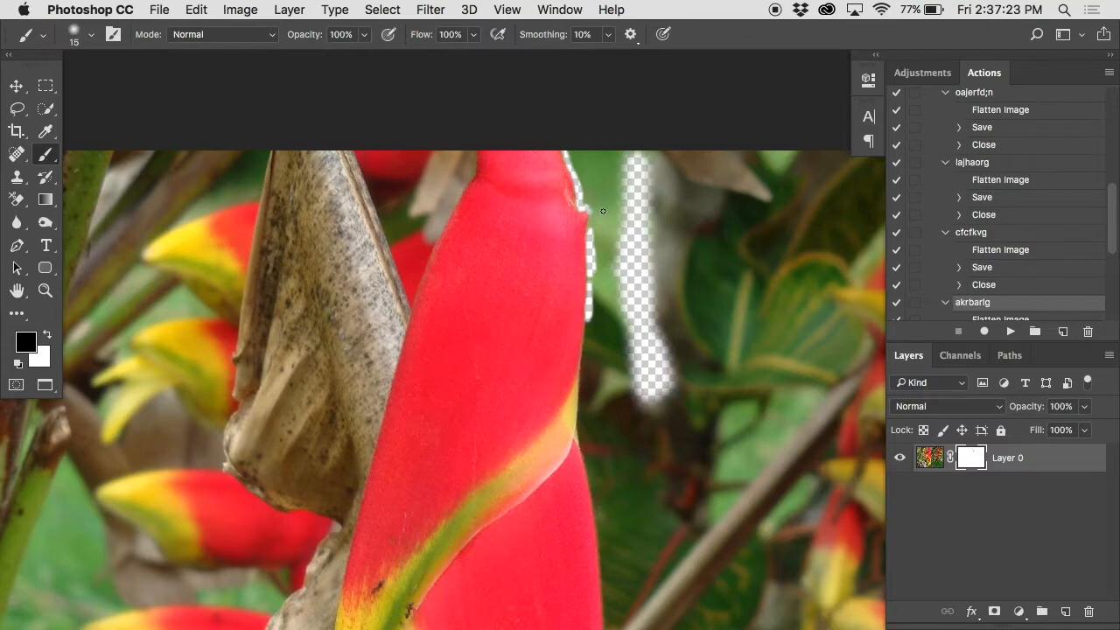
left_click(382, 10)
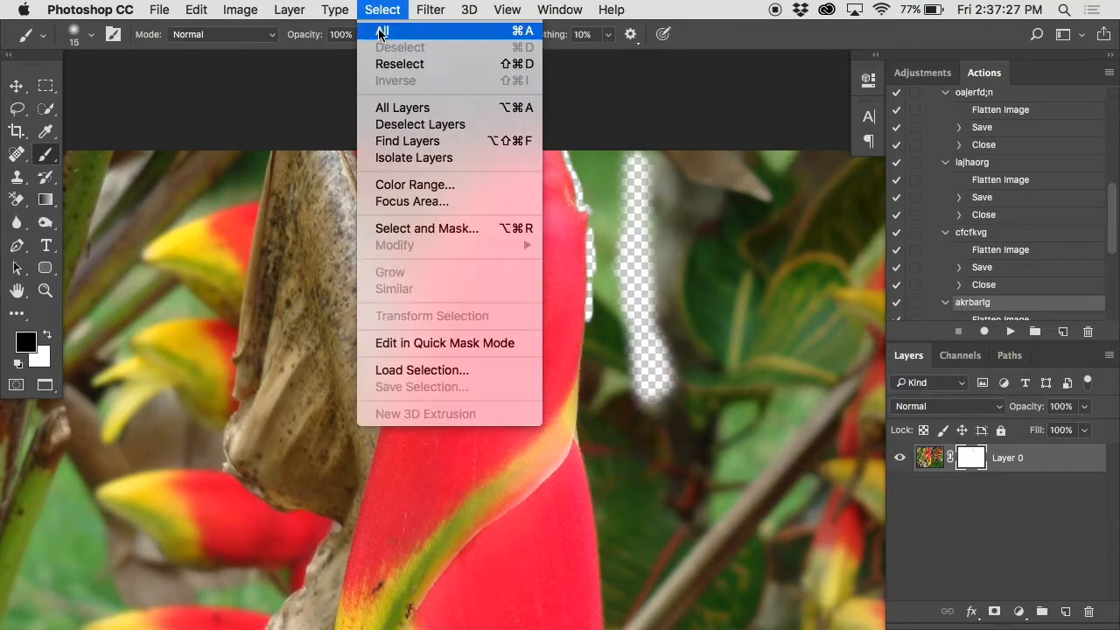
left_click(393, 4)
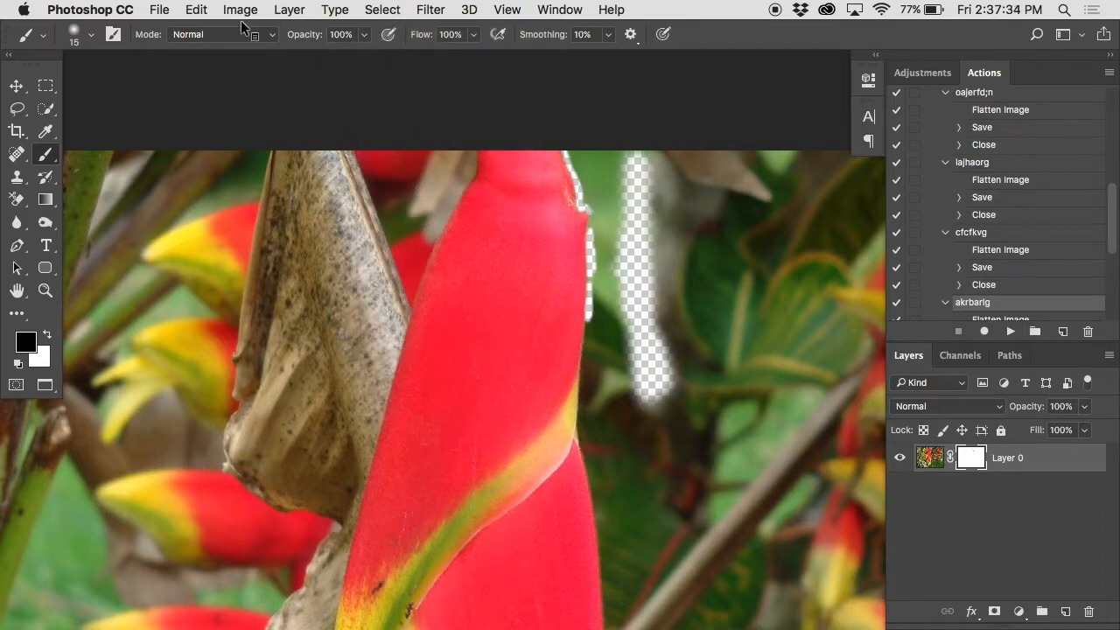
key("super+0")
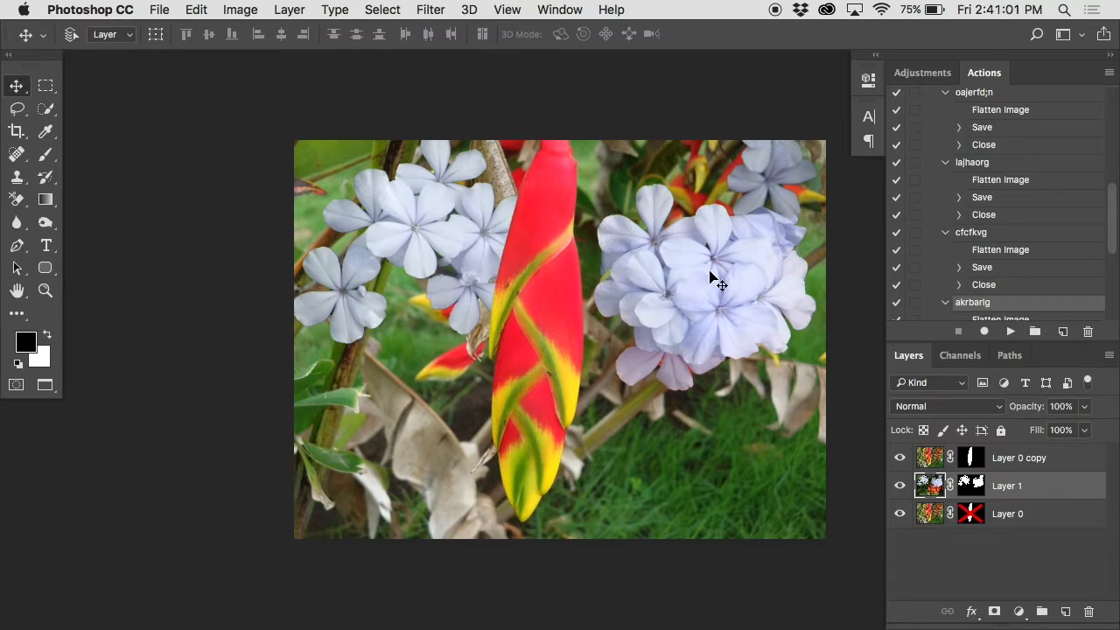
Step: Shift Layer 1's blue flowers to the left, and step back through the history to before Layer 0 was masked and duplicated
left_click_drag(715, 280, 676, 271)
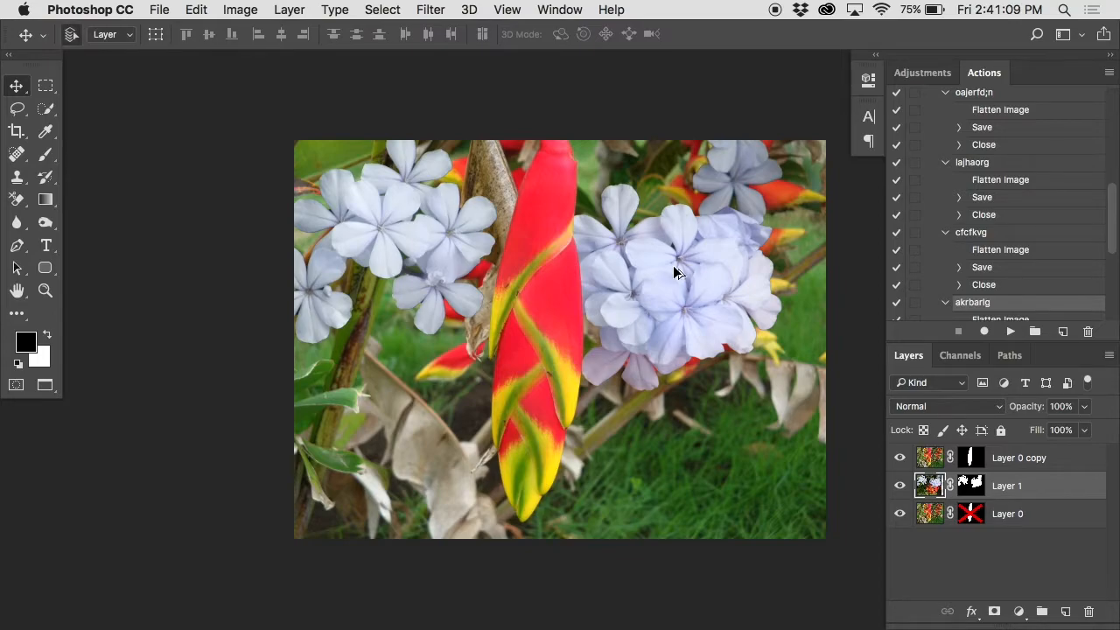
key("alt+super+z")
key("alt+super+z")
key("alt+super+z")
key("alt+super+z")
key("alt+super+z")
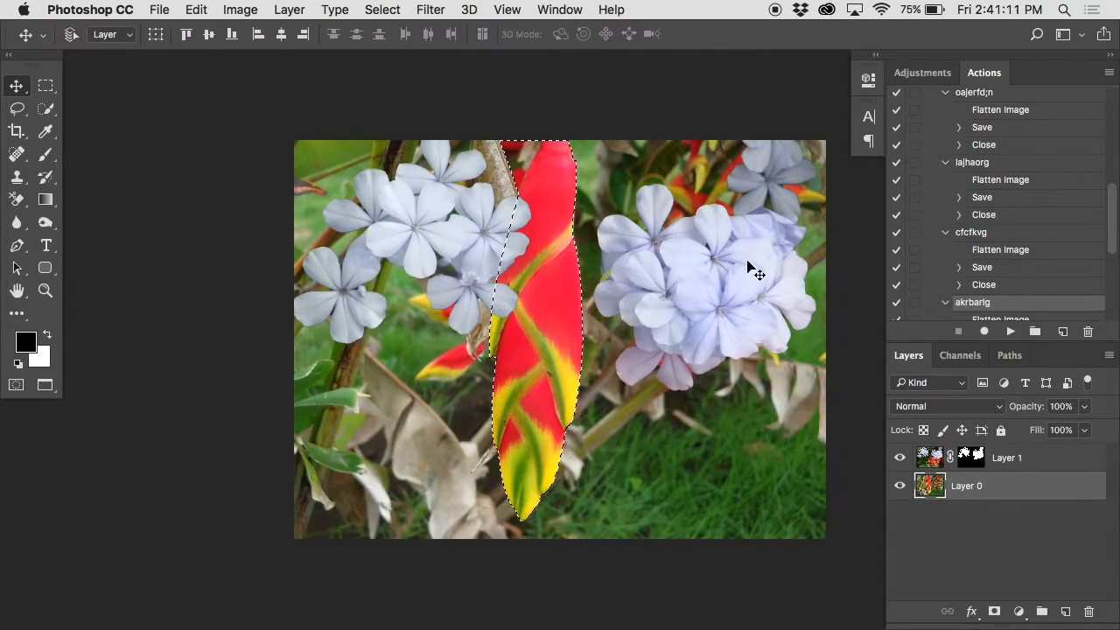
Step: Select Layer 1 and examine the masked edges and petal gaps of its blue flowers up close
left_click_drag(929, 457, 999, 470)
left_click(387, 253, "super")
left_click(386, 253, "super")
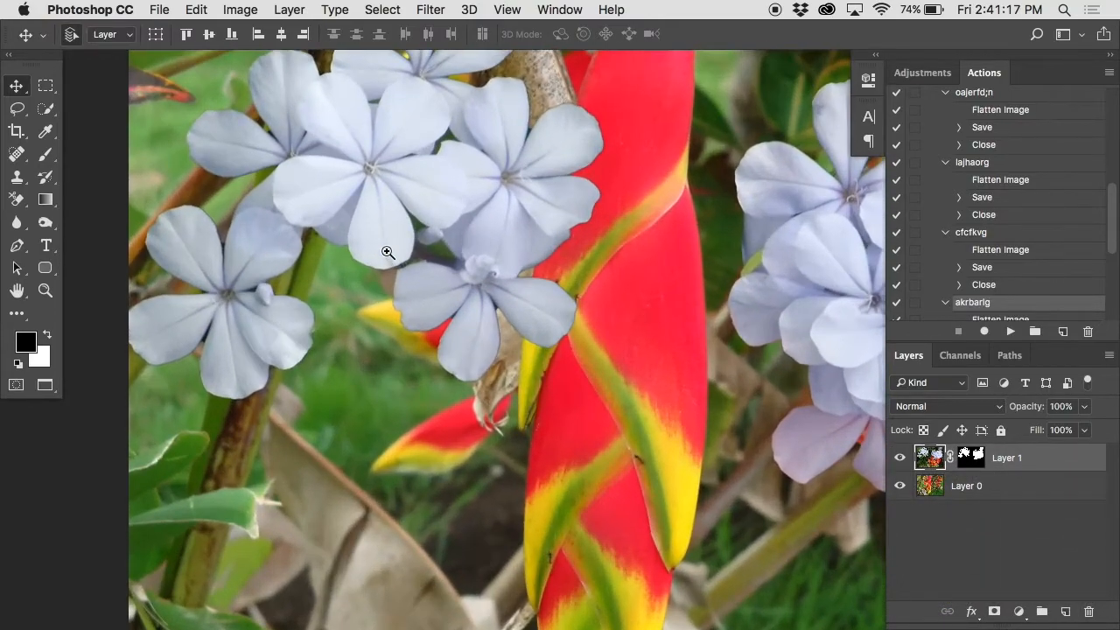
left_click(387, 253, "super")
scroll(386, 253, "left", 5)
scroll(386, 253, "up", 3)
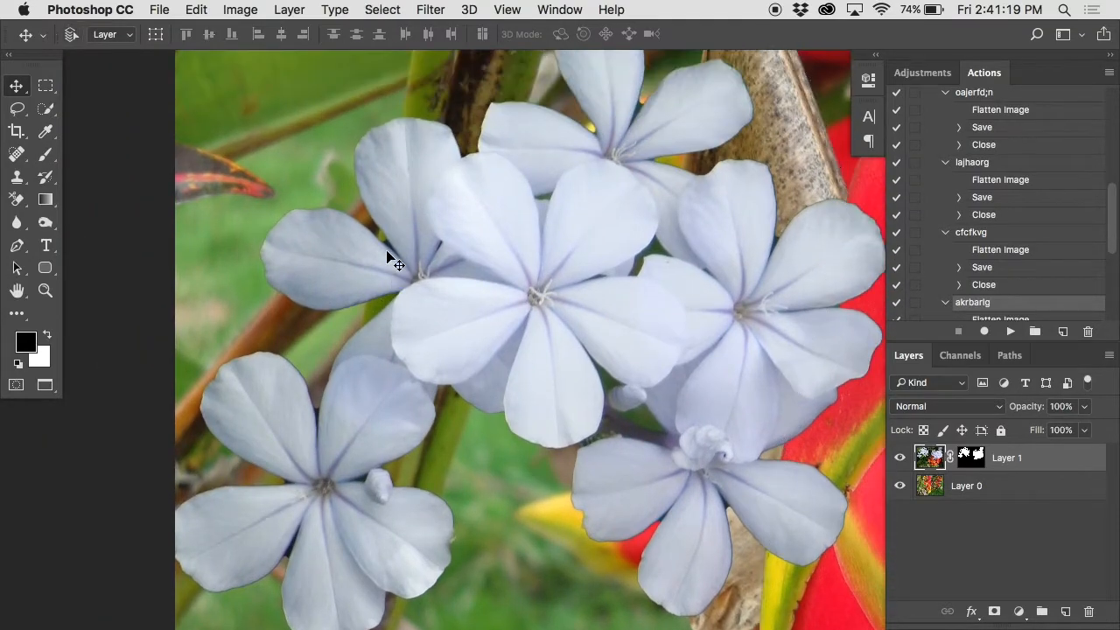
left_click_drag(624, 220, 647, 192)
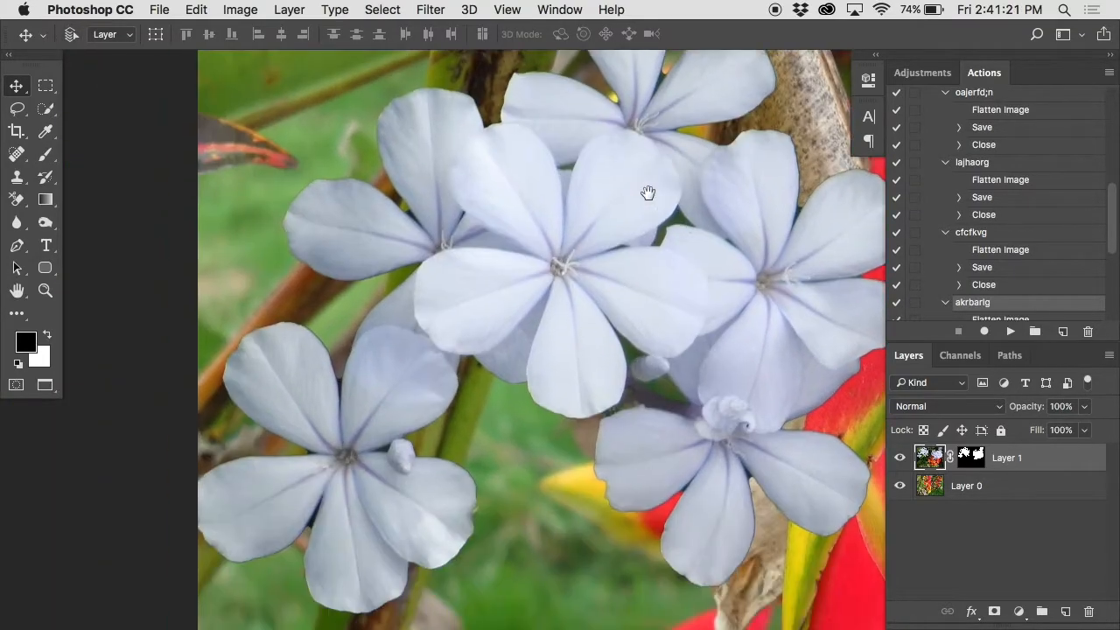
key("super+plus")
key("super+plus")
key("super+plus")
left_click_drag(338, 384, 628, 157)
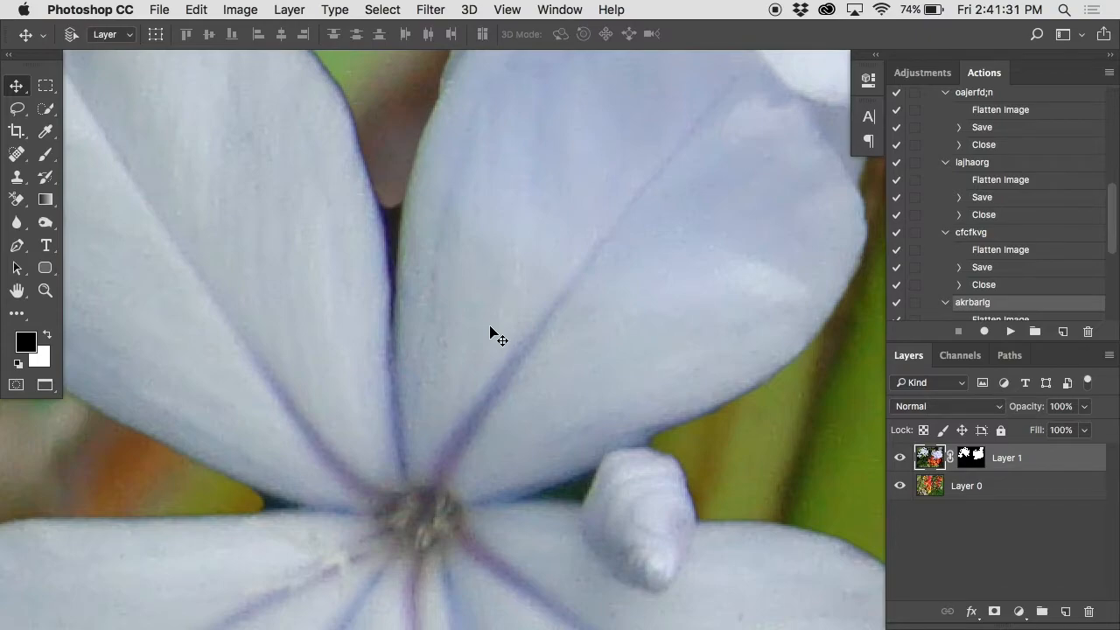
Step: Delete Layer 1 with the blue flowers, leaving only Layer 0 in the document
left_click_drag(1067, 457, 1086, 610)
left_click(659, 412, "alt")
left_click(658, 412, "alt")
left_click(658, 413, "alt")
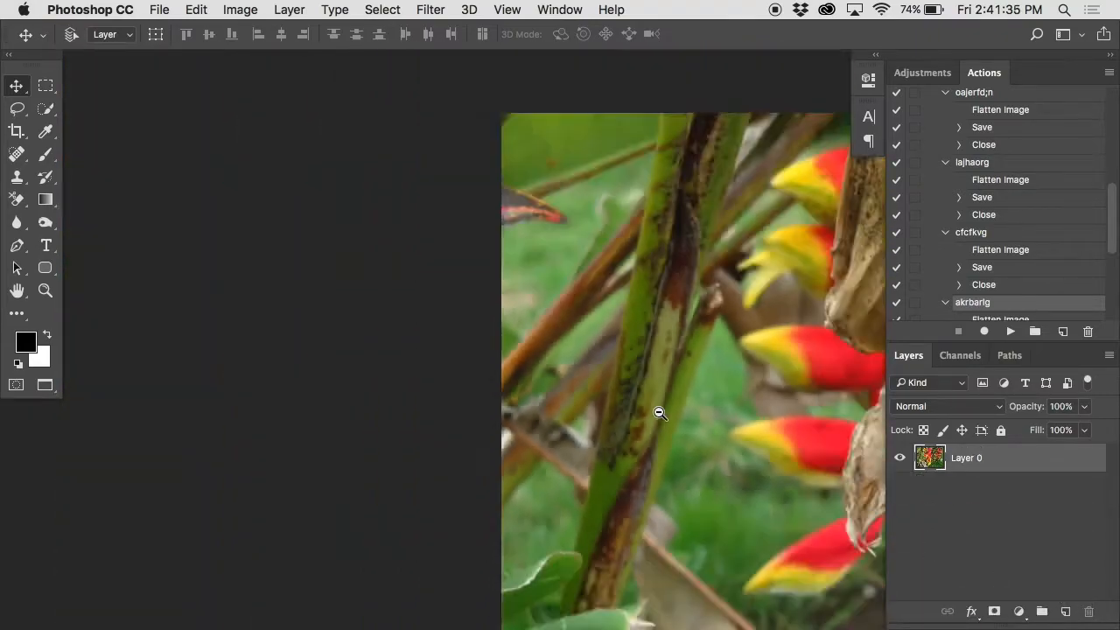
left_click(658, 413, "alt")
left_click(652, 408, "alt")
Step: Select the central red and yellow flower along its full length with the Quick Selection tool
key("w")
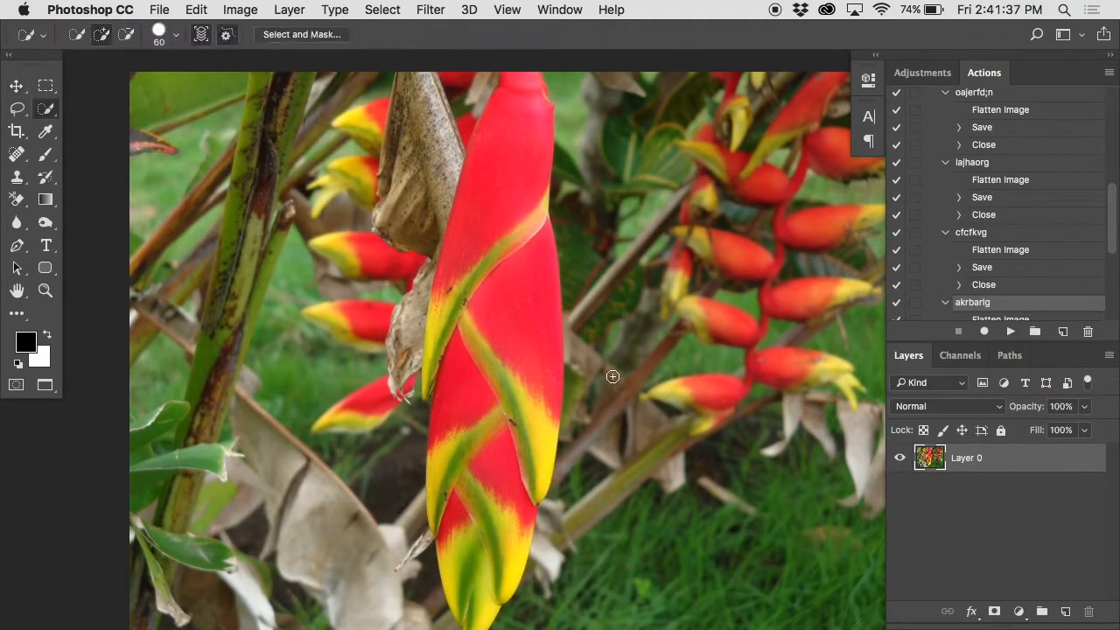
key("q")
left_click_drag(535, 77, 525, 475)
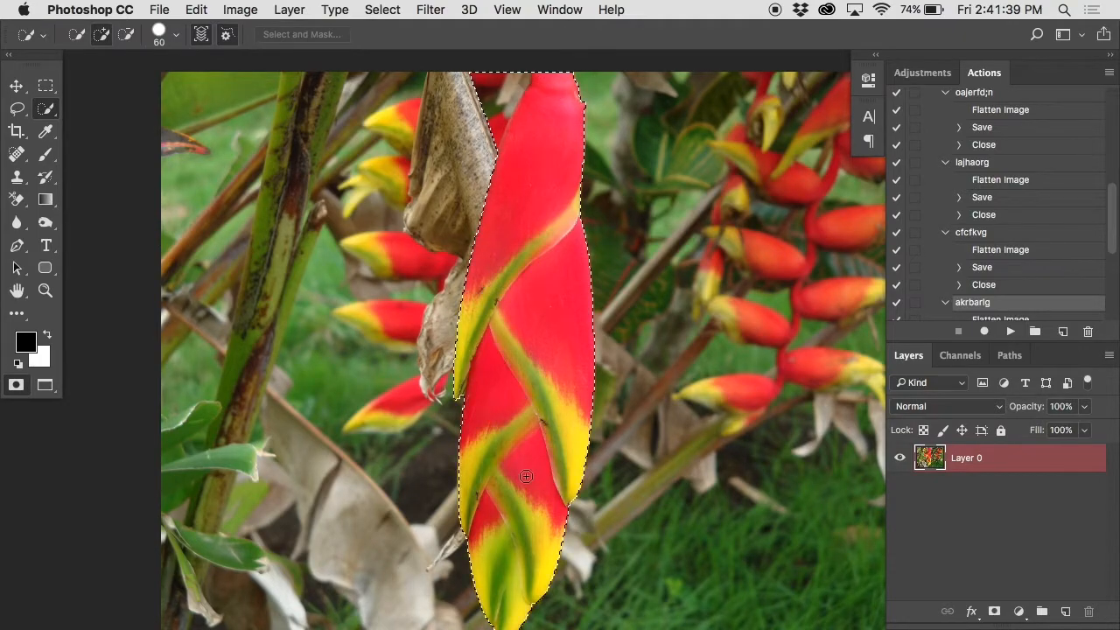
Step: Subtract the stray background at the flower's upper left from the selection and turn the selection into Layer 0's mask
left_click(491, 132, "alt")
left_click_drag(491, 132, 510, 75)
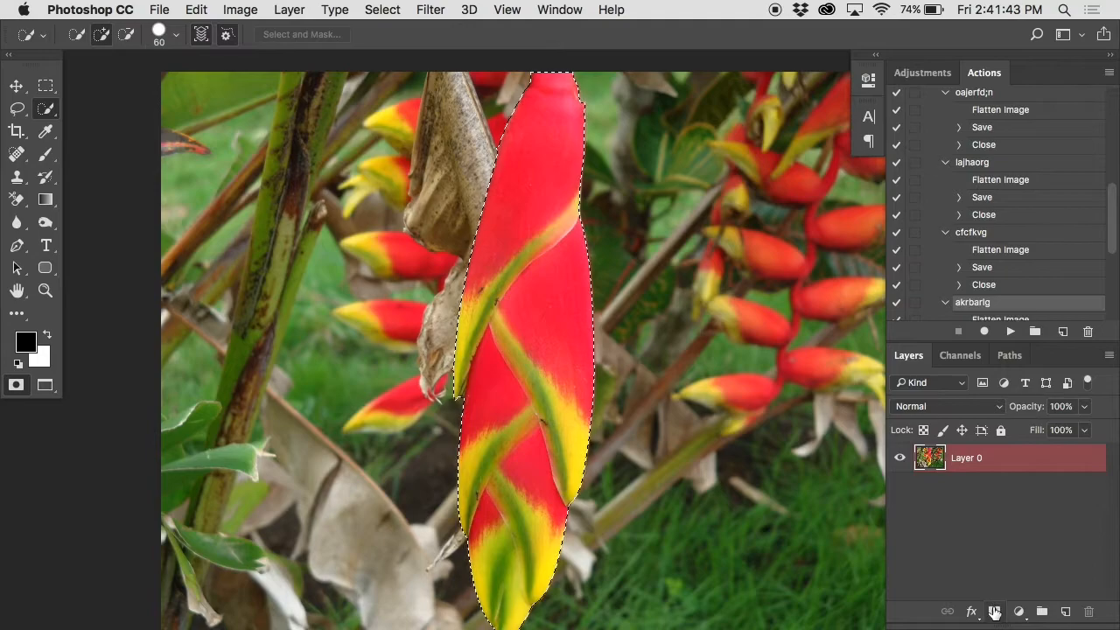
left_click(993, 611)
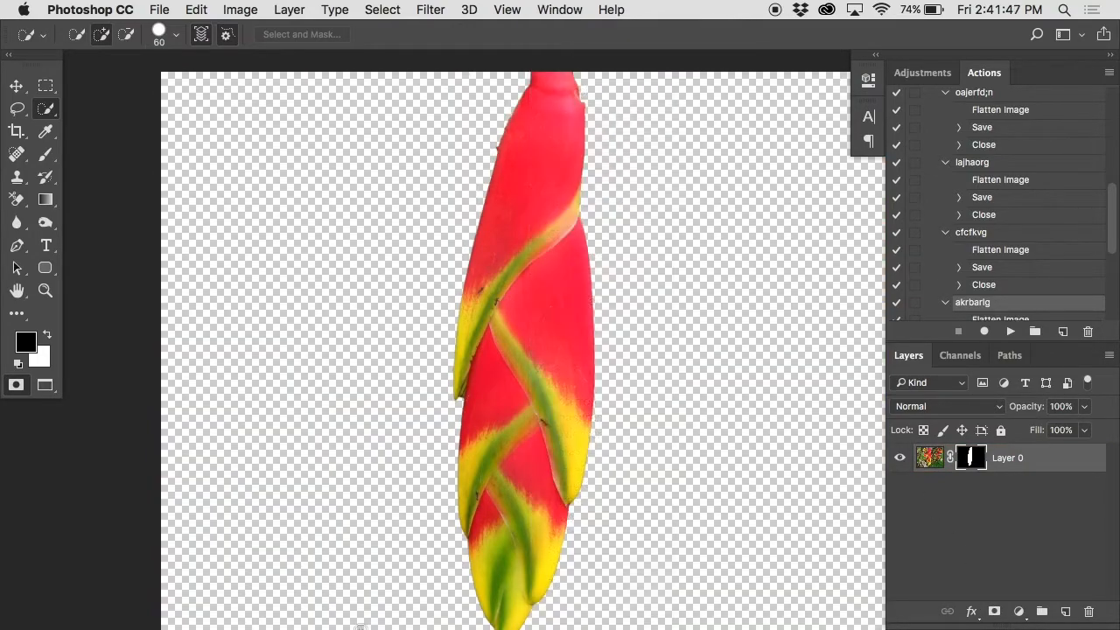
Step: Look up 007.JPG in the Extracting folder in Finder and return to Photoshop
mouse_move(220, 600)
left_click(53, 600)
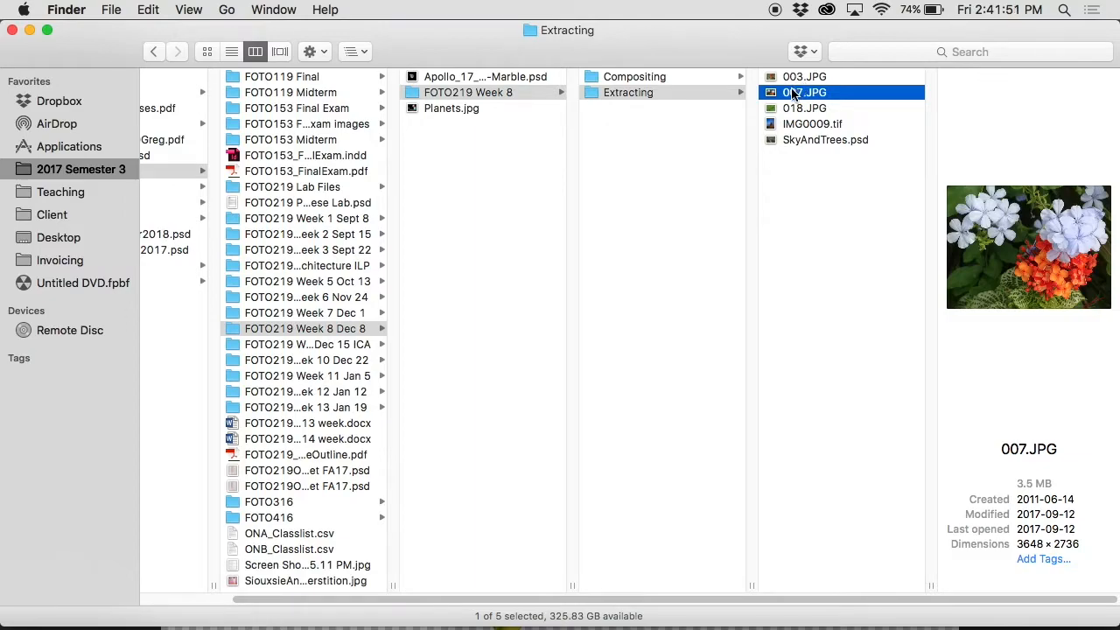
key("super+Tab")
Step: Step the blue flower image back to its plain Background layer and clear the selection around the flowers
key("super+alt+z")
key("super+alt+z")
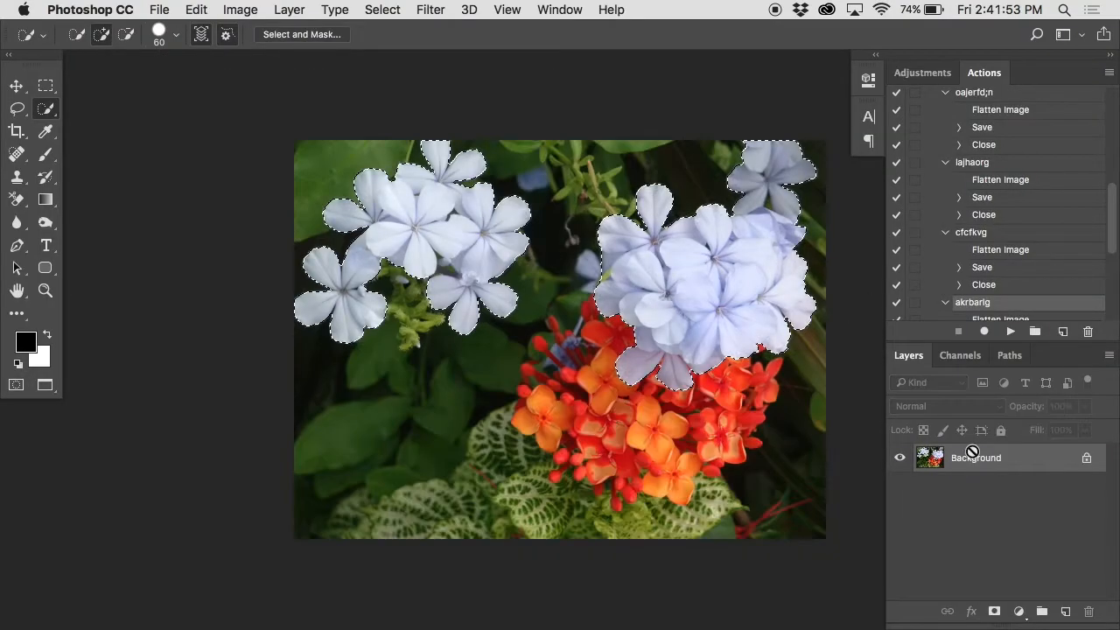
key("super+d")
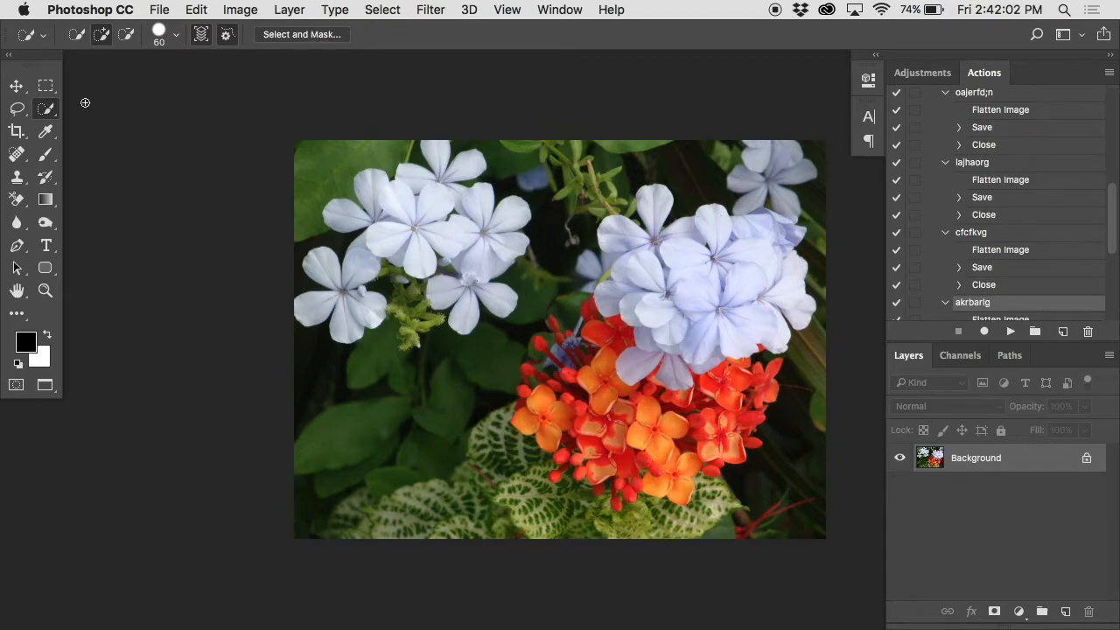
Step: Try selecting the left cluster of blue flowers with the Quick Selection tool, clearing the first attempt and brushing over the petals again
mouse_move(381, 245)
left_mouse_down()
mouse_move(348, 221)
mouse_move(386, 221)
mouse_move(383, 206)
mouse_move(425, 188)
mouse_move(431, 166)
mouse_move(476, 233)
mouse_move(467, 257)
mouse_move(479, 253)
mouse_move(417, 159)
mouse_move(348, 307)
mouse_move(306, 273)
left_mouse_up()
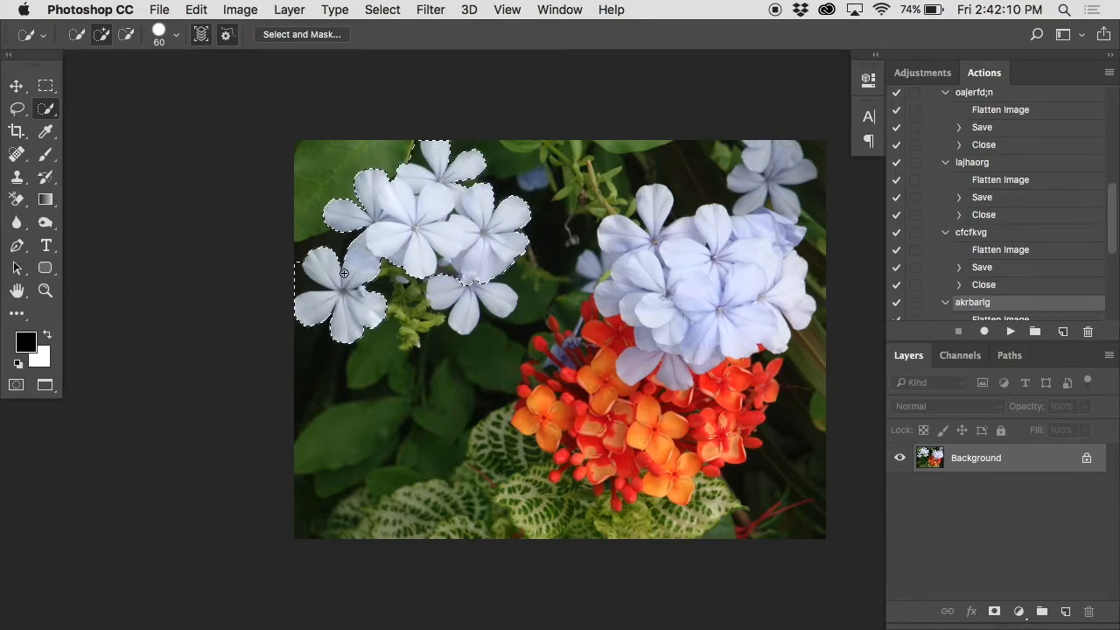
key("super+d")
mouse_move(332, 307)
left_mouse_down()
mouse_move(398, 227)
mouse_move(439, 216)
mouse_move(422, 202)
mouse_move(362, 215)
left_mouse_up()
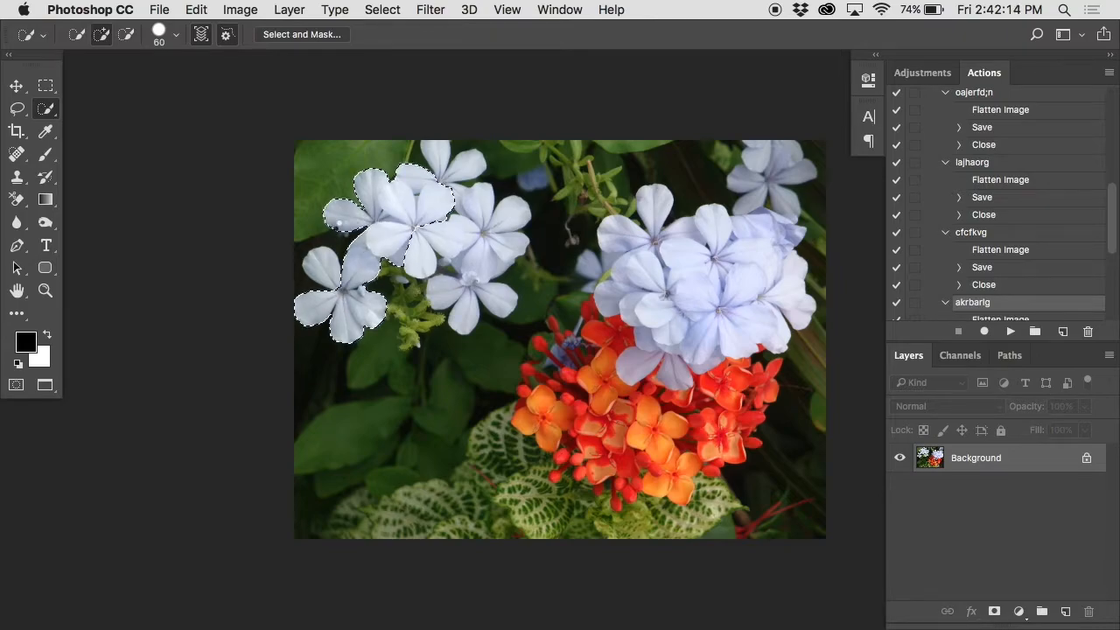
Step: Examine the Quick Selection edges between the petals of the lower-left flower up close and clear the selection
left_click(343, 270, "super")
left_click(343, 267, "super")
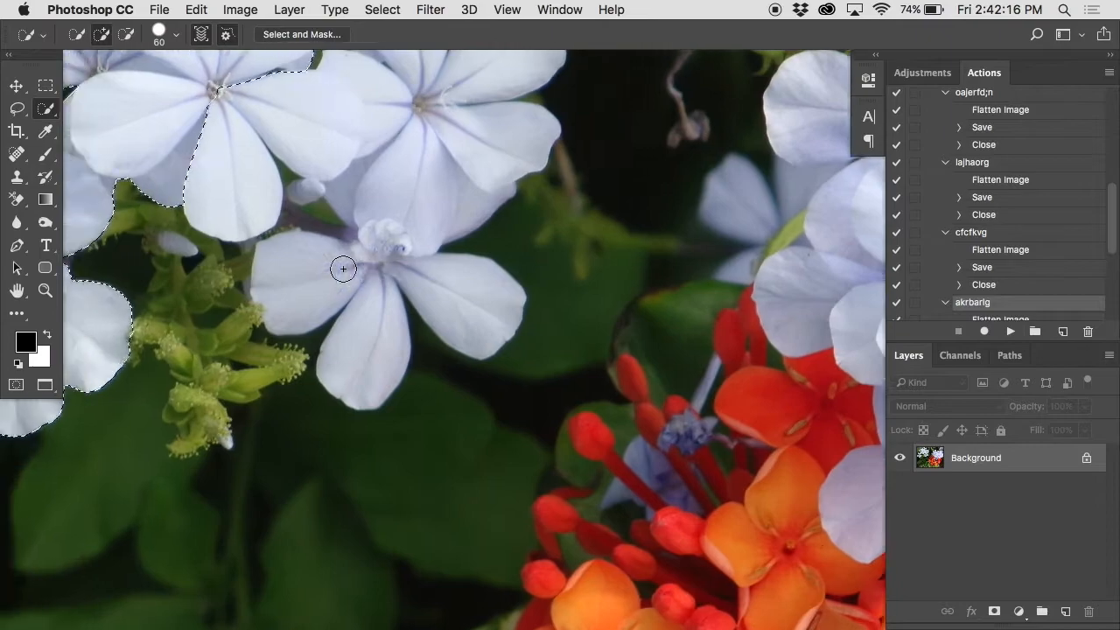
left_click(216, 274, "super")
scroll(215, 272, "left", 5)
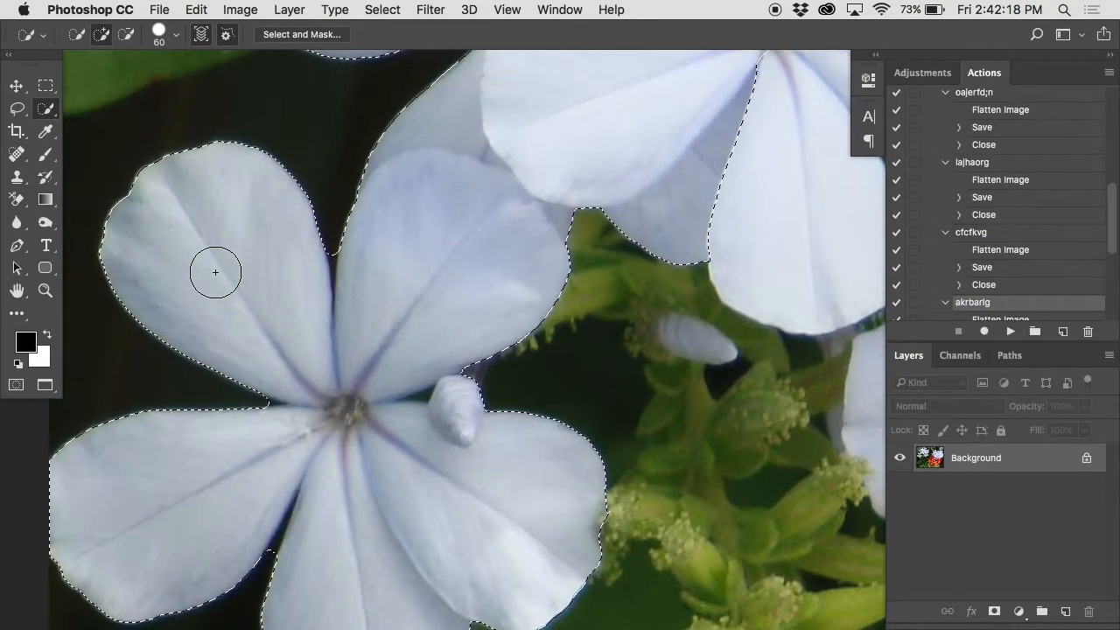
left_click(325, 243, "super")
scroll(326, 242, "left", 1)
scroll(326, 242, "left", 2)
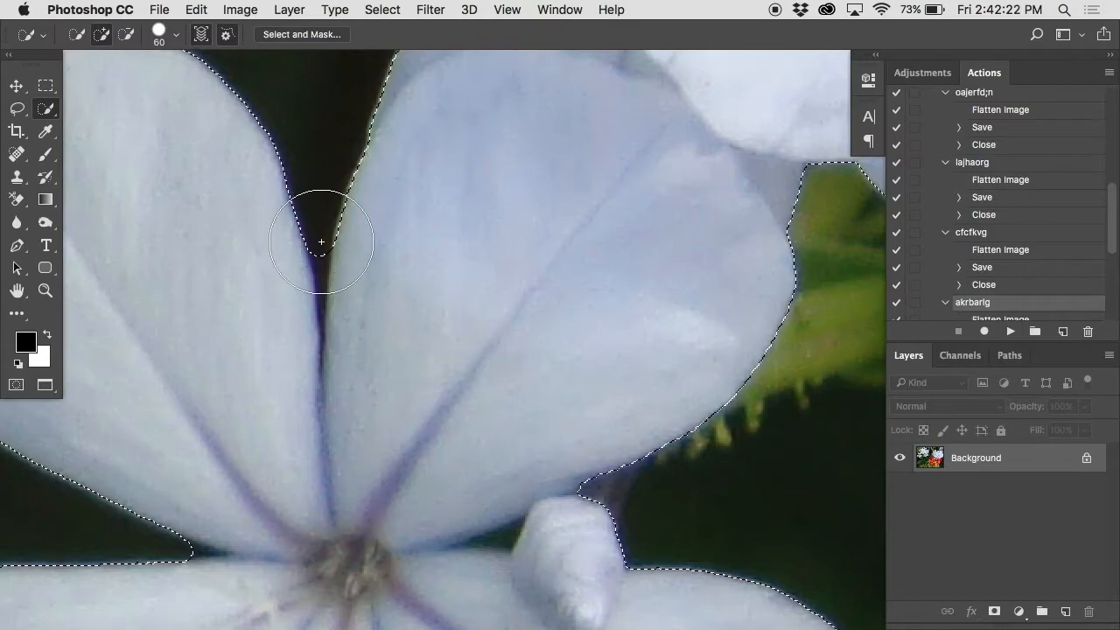
scroll(518, 339, "right", 5)
scroll(518, 340, "up", 3)
left_click(517, 340, "alt")
left_click(518, 339, "alt")
scroll(517, 339, "right", 5)
key("super+d")
Step: Start a Color Range selection on the flower image and sample a pale blue petal in the left cluster
left_click(577, 287, "alt")
left_click(577, 287, "alt")
scroll(578, 287, "right", 8)
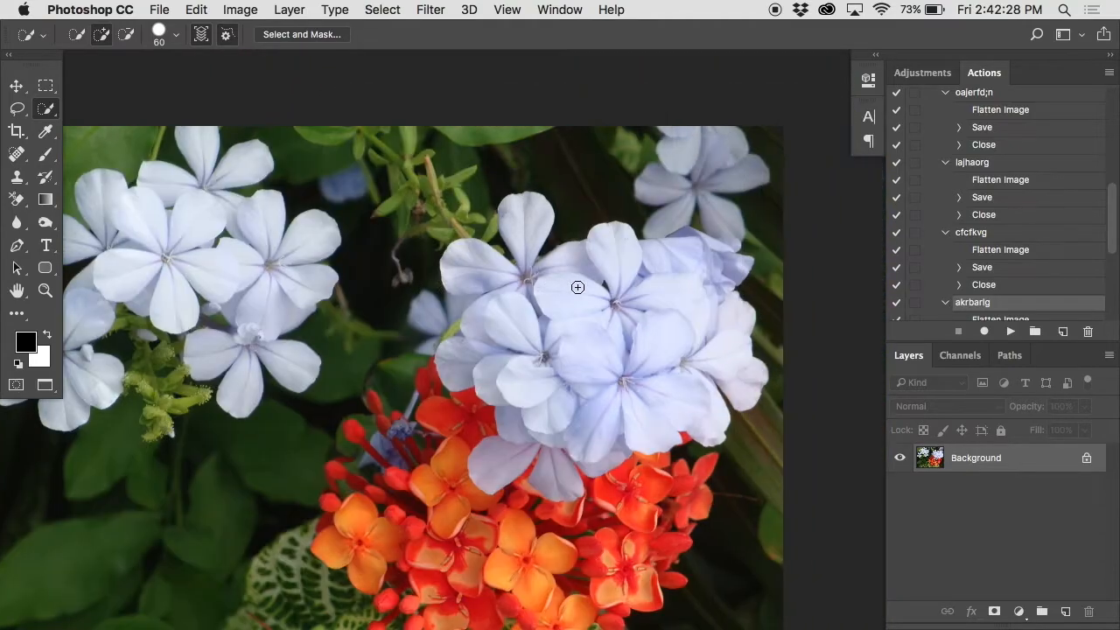
scroll(577, 287, "down", 1)
left_click(385, 9)
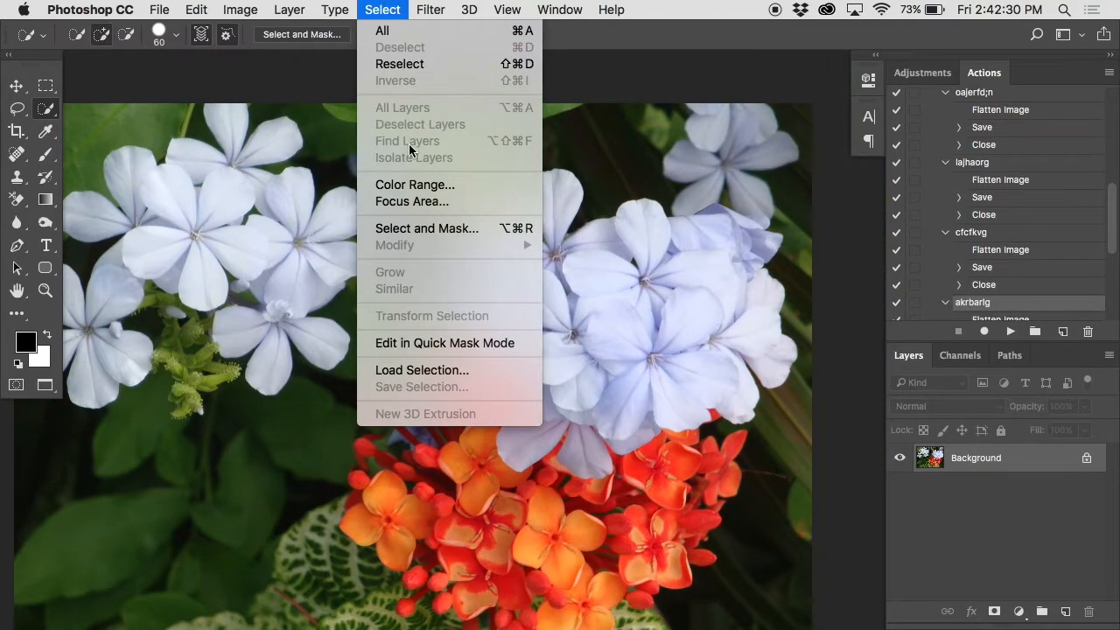
left_click(415, 183)
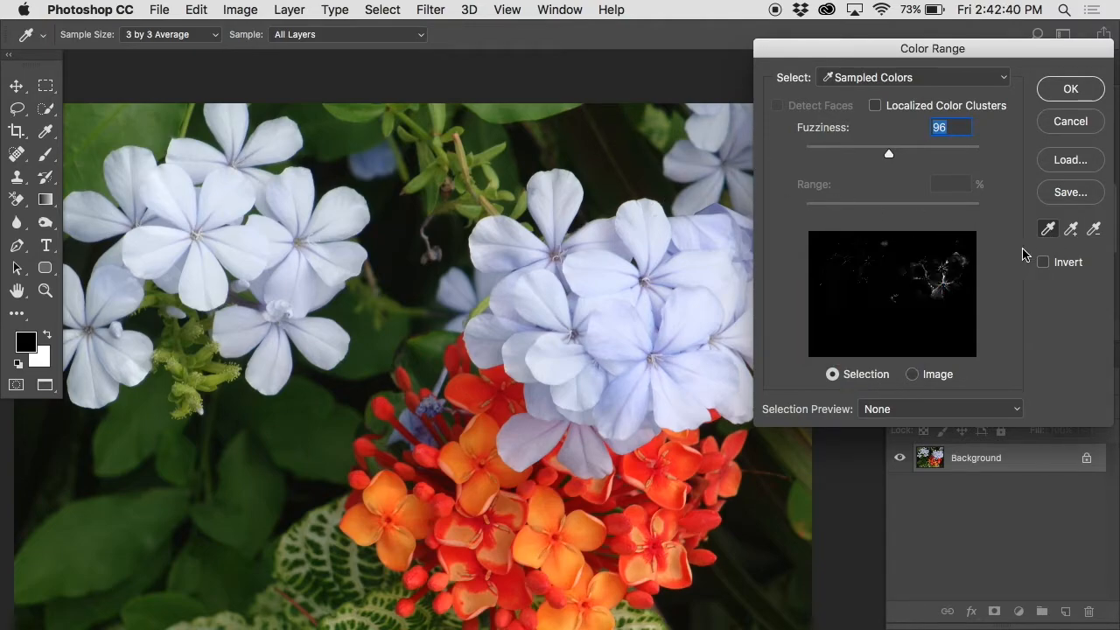
left_click(230, 189)
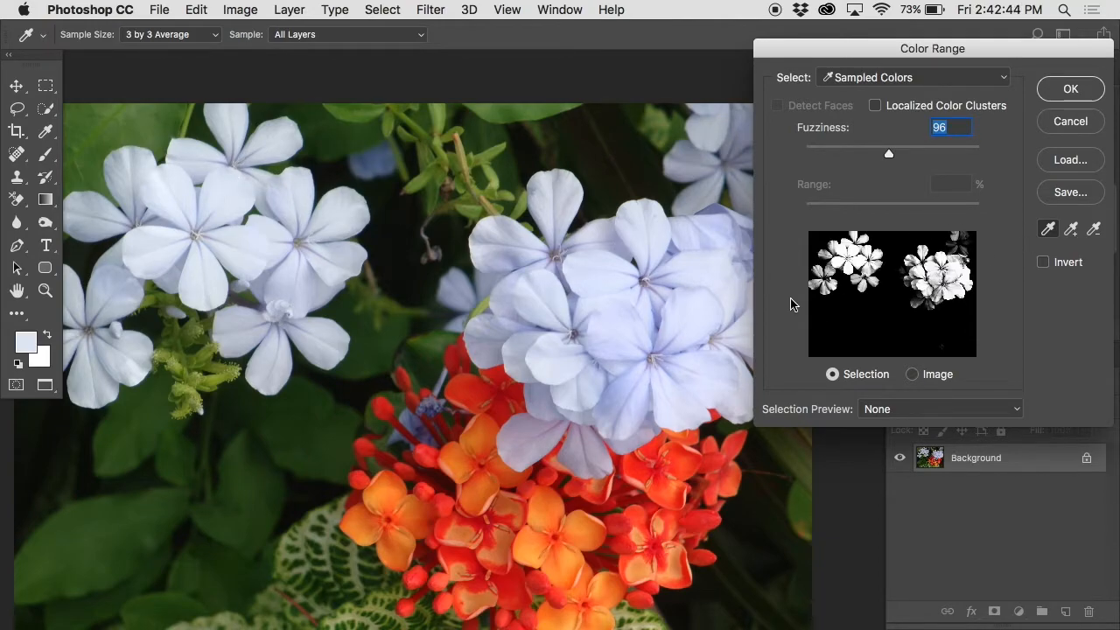
Step: Try sampling an orange petal and the patterned green leaf for the Color Range selection
scroll(573, 462, "down", 2)
left_click(547, 429)
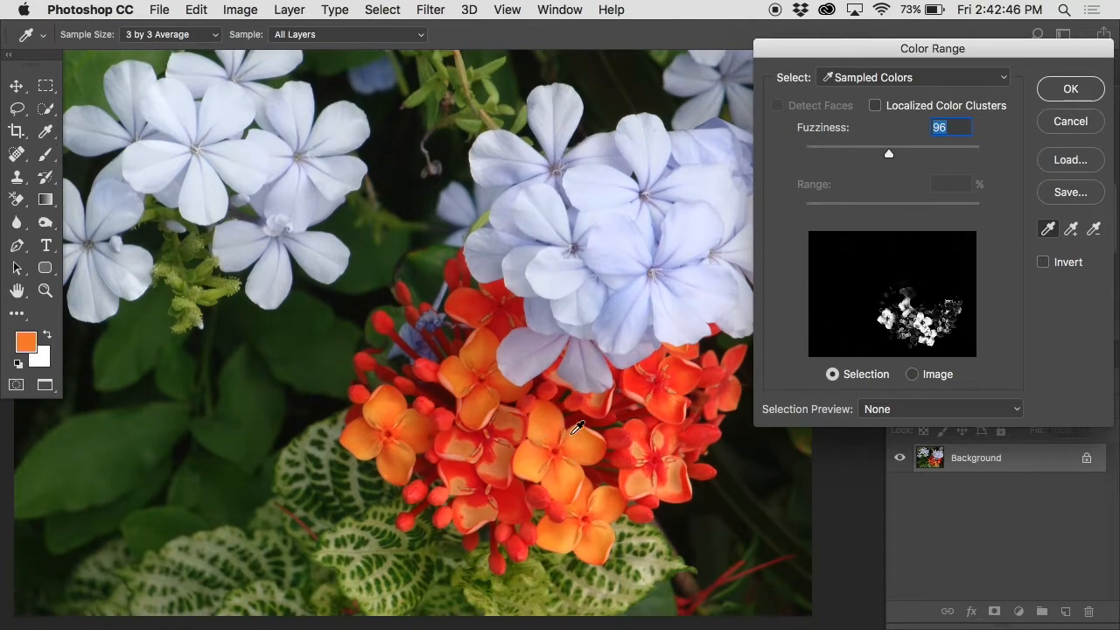
scroll(618, 454, "down", 4)
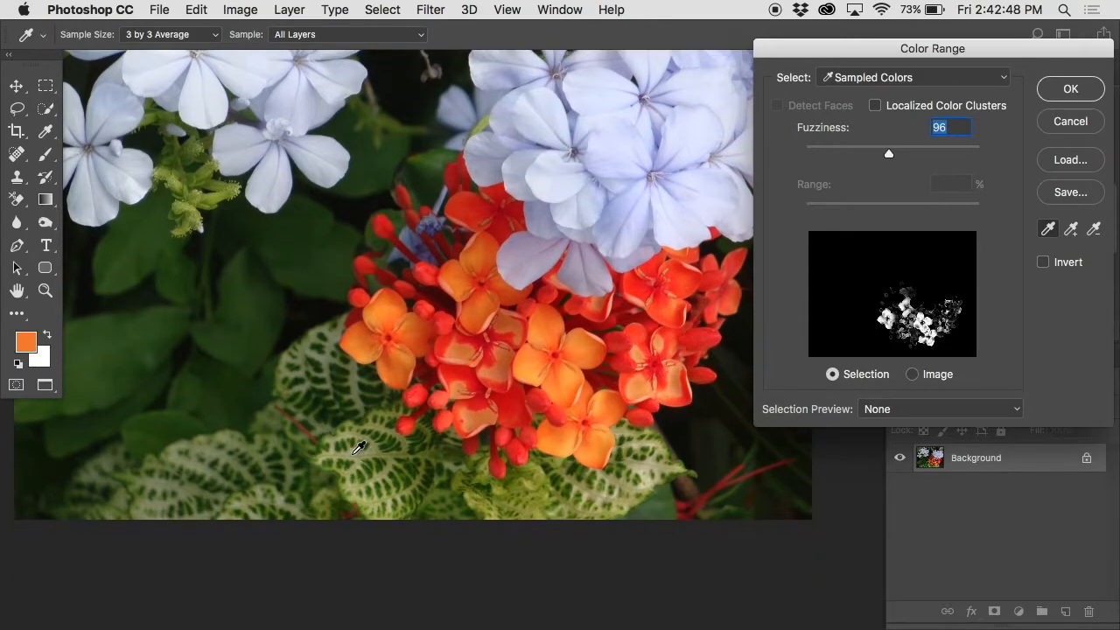
left_click(354, 453)
scroll(354, 320, "up", 3)
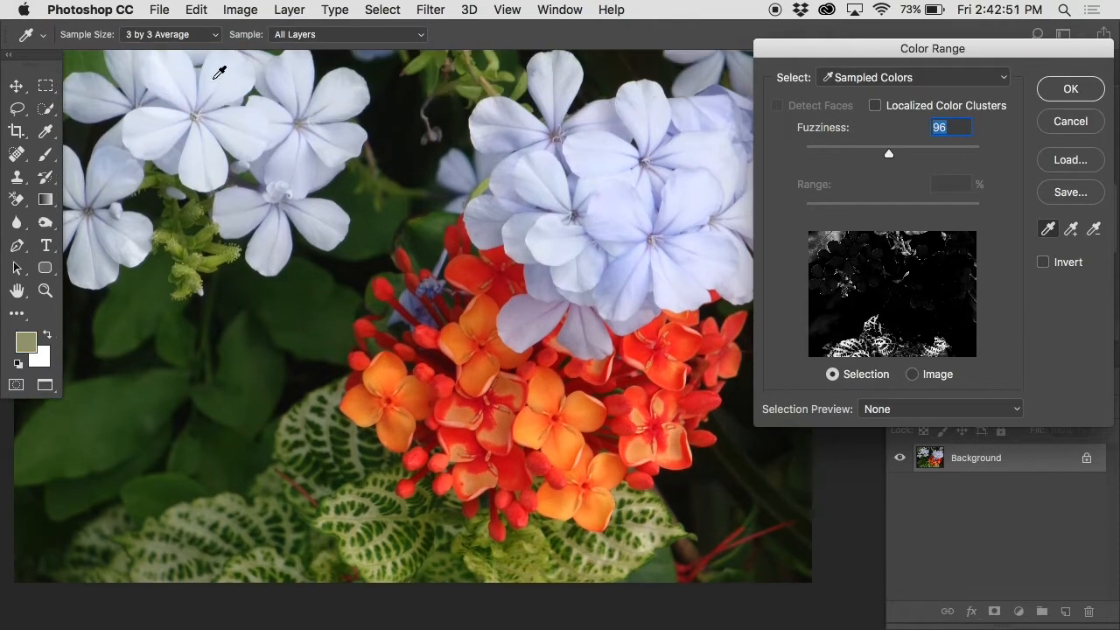
Step: Sample a pale blue petal again and, after trying low and high Fuzziness, set it to 107
left_click(219, 77)
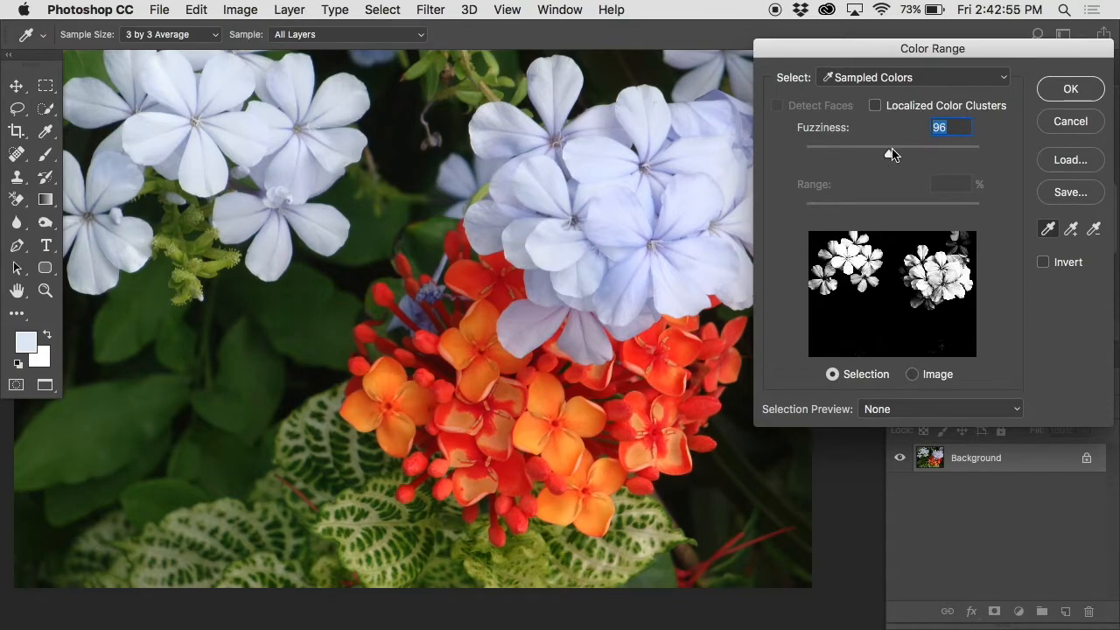
left_click_drag(890, 156, 820, 166)
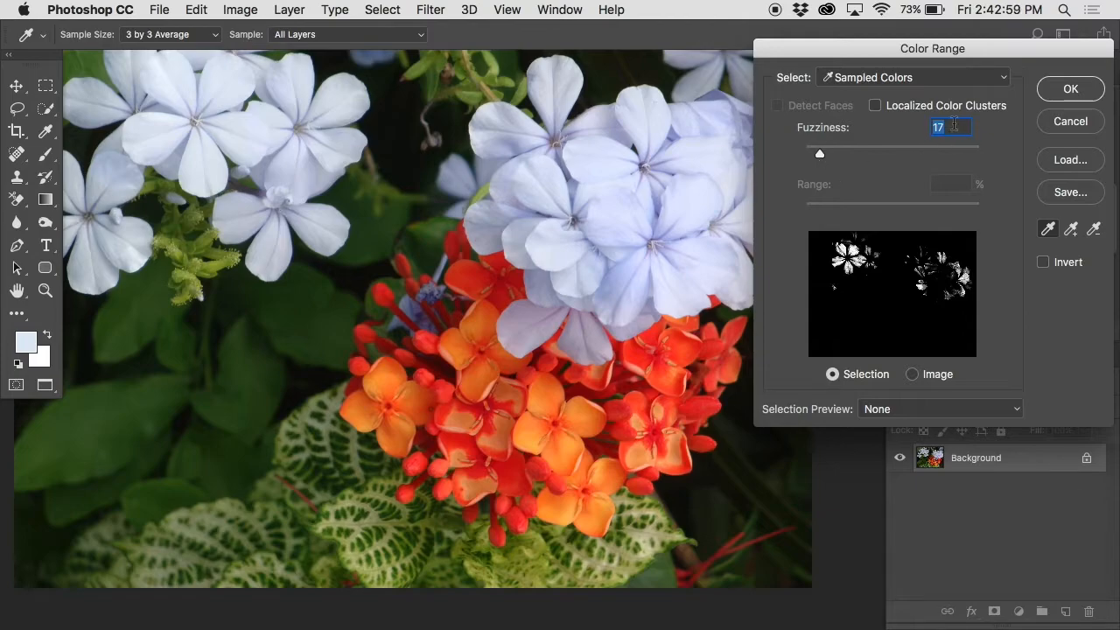
left_click_drag(823, 158, 974, 138)
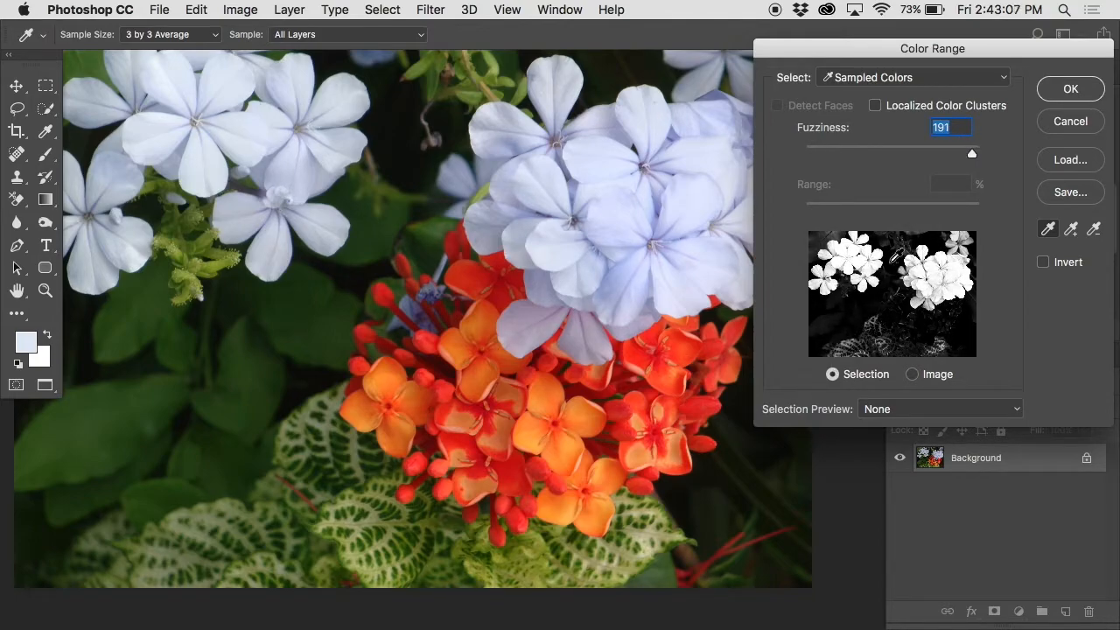
left_click_drag(973, 155, 899, 159)
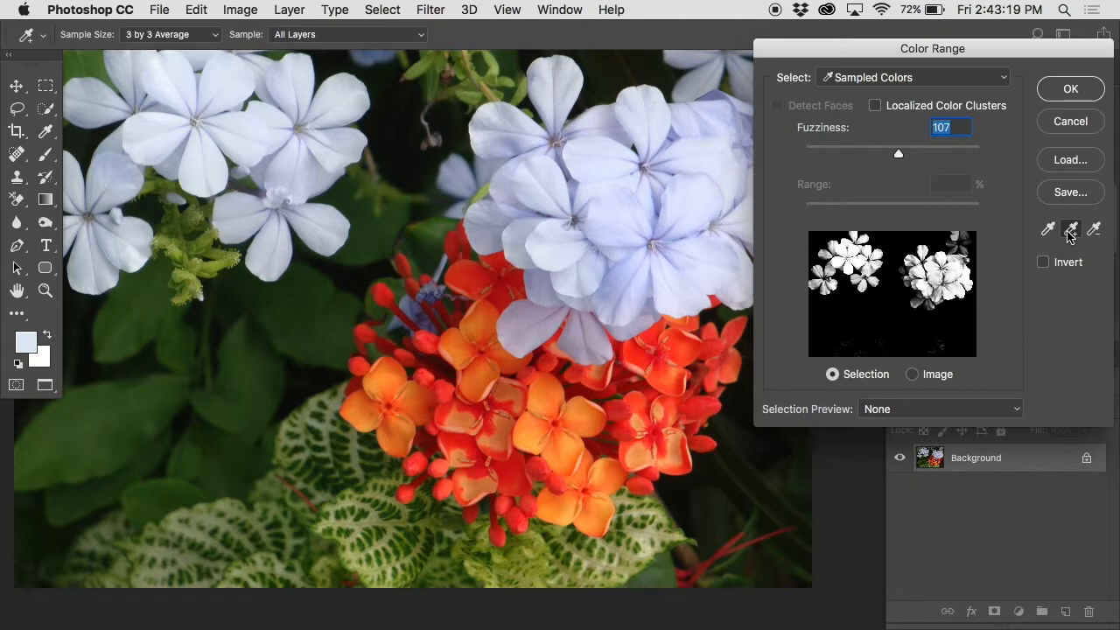
Step: Add the darker petal tones of the lower-left flower, the upper-right flower and the large cluster's lower petals to the sampled colors
left_click(1068, 230)
left_click(88, 259)
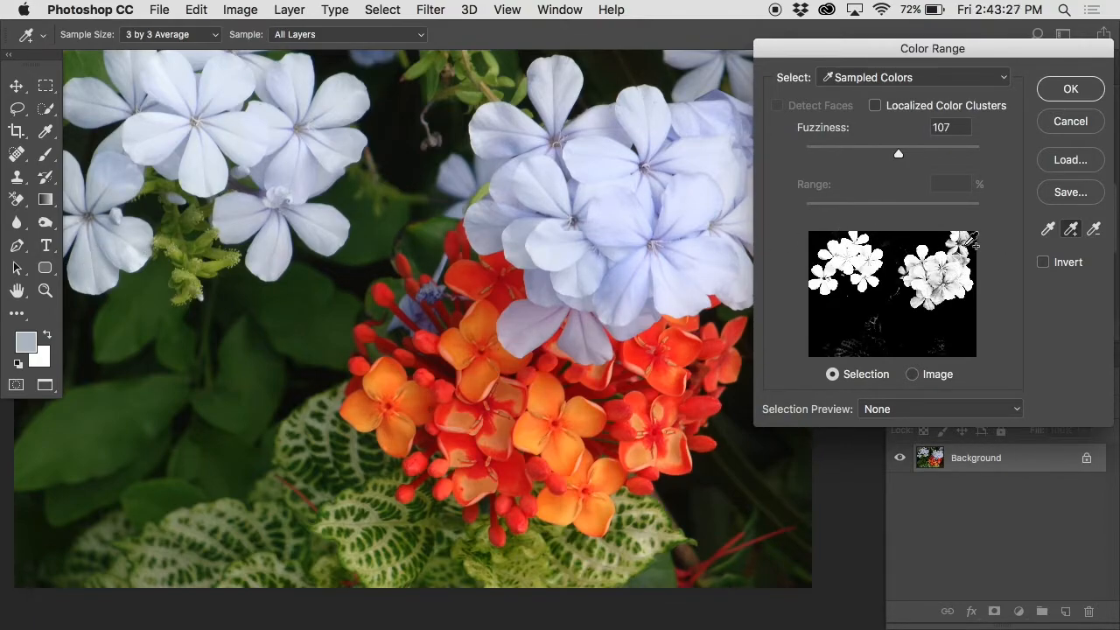
left_click(971, 239)
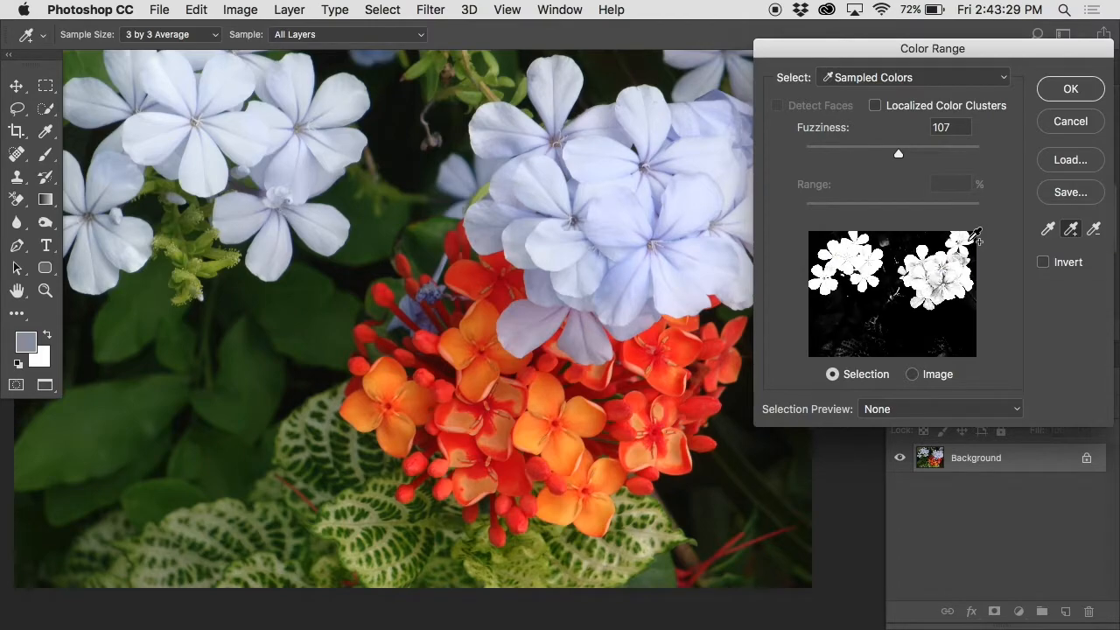
left_click(924, 303)
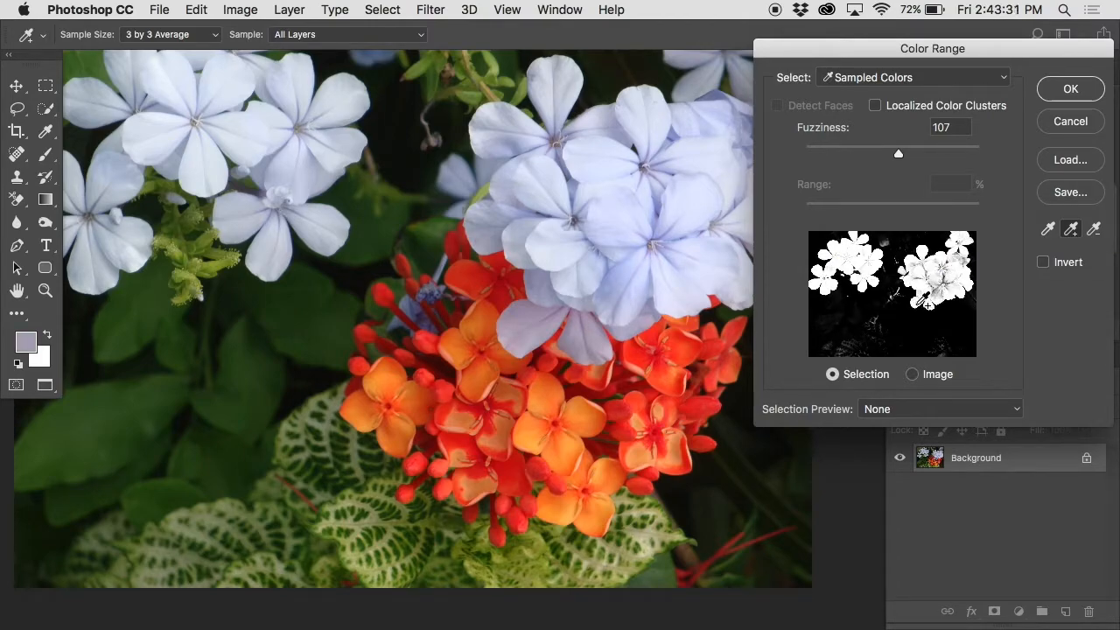
Step: Lower the Fuzziness to 81, add the remaining lilac tones of the large cluster and apply the Color Range selection
left_click_drag(899, 157, 877, 159)
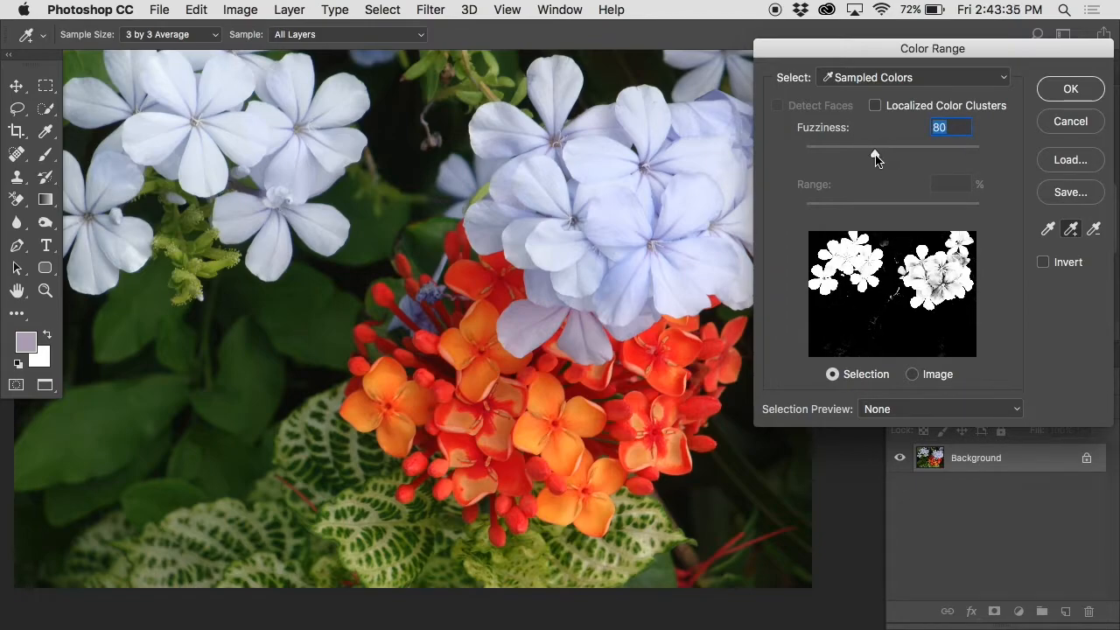
left_click(939, 291)
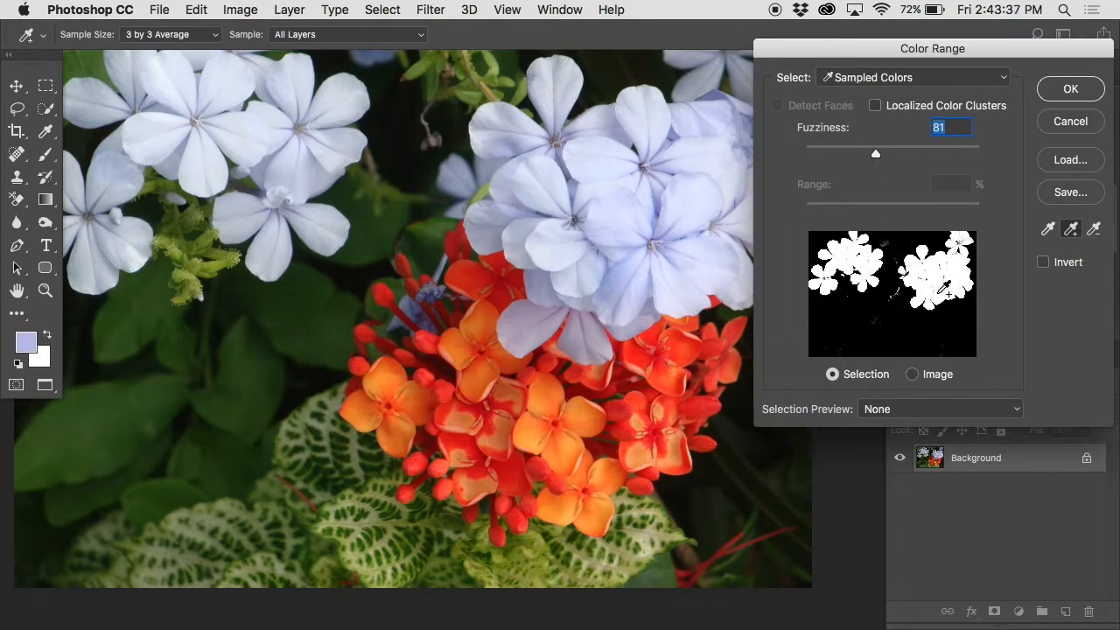
left_click(962, 260)
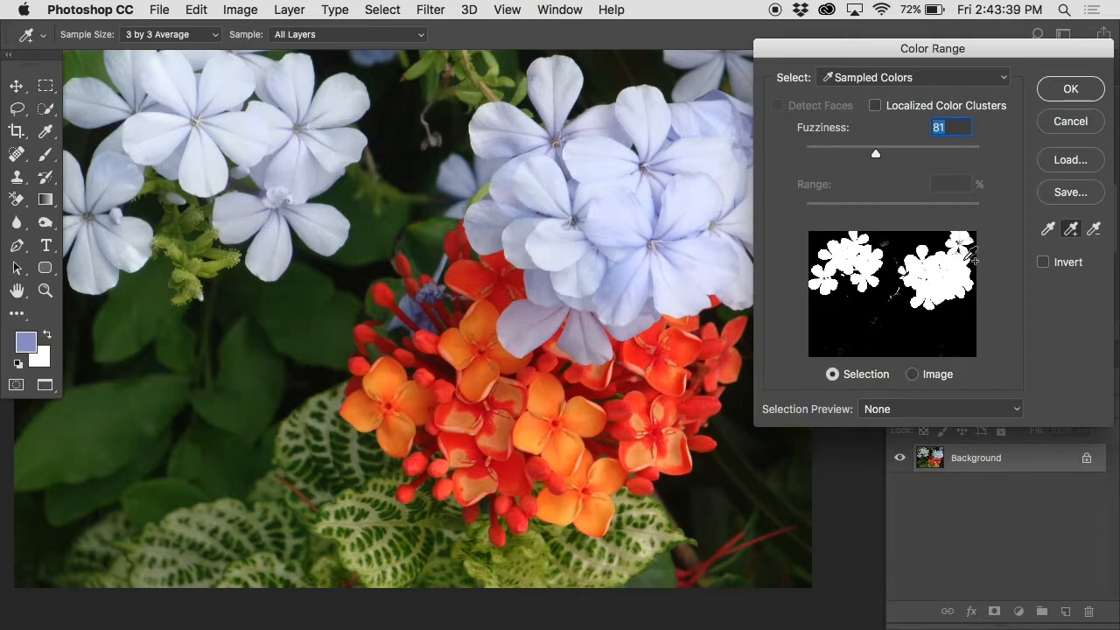
left_click(1069, 89)
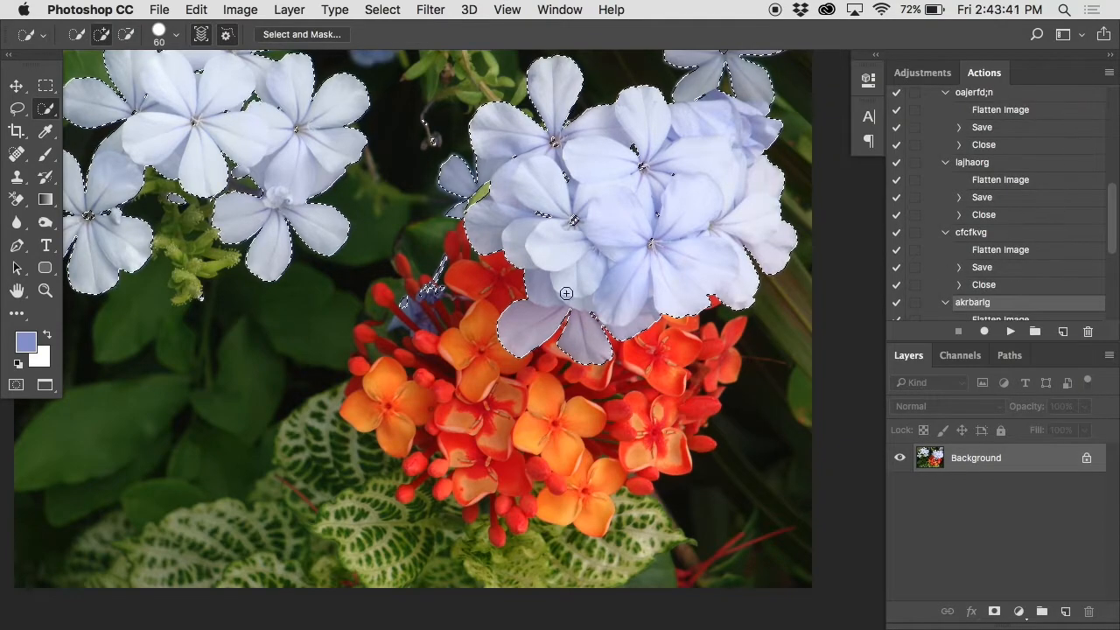
Step: Examine the Color Range selection around the left flowers, especially the gaps between petals and the flower centers
scroll(551, 291, "up", 1)
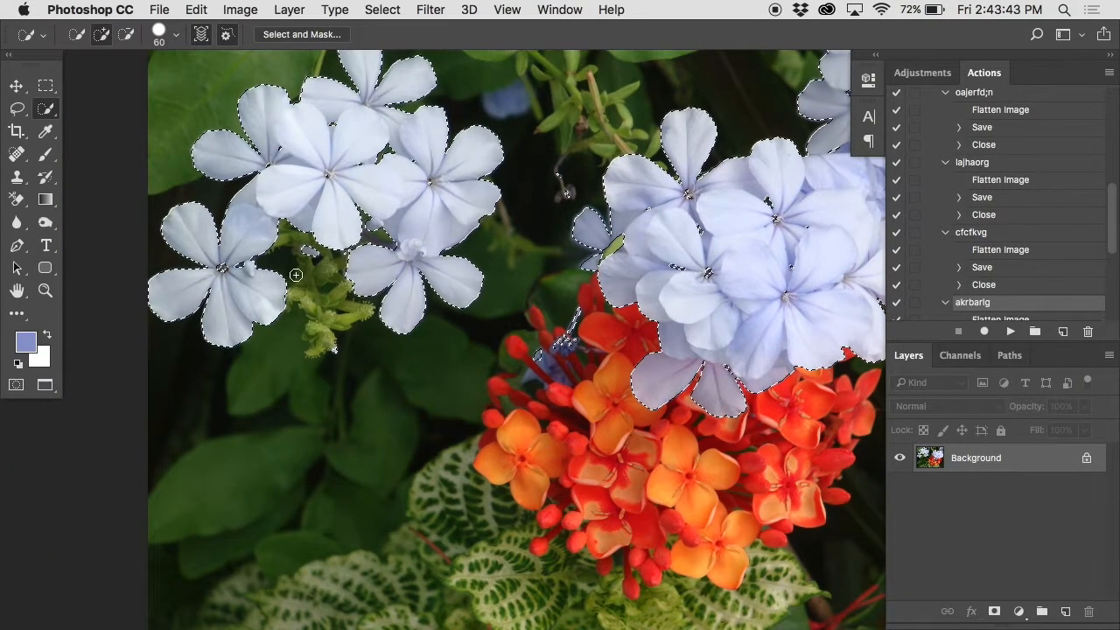
key("super+plus")
key("super+plus")
key("super+plus")
scroll(217, 236, "left", 5)
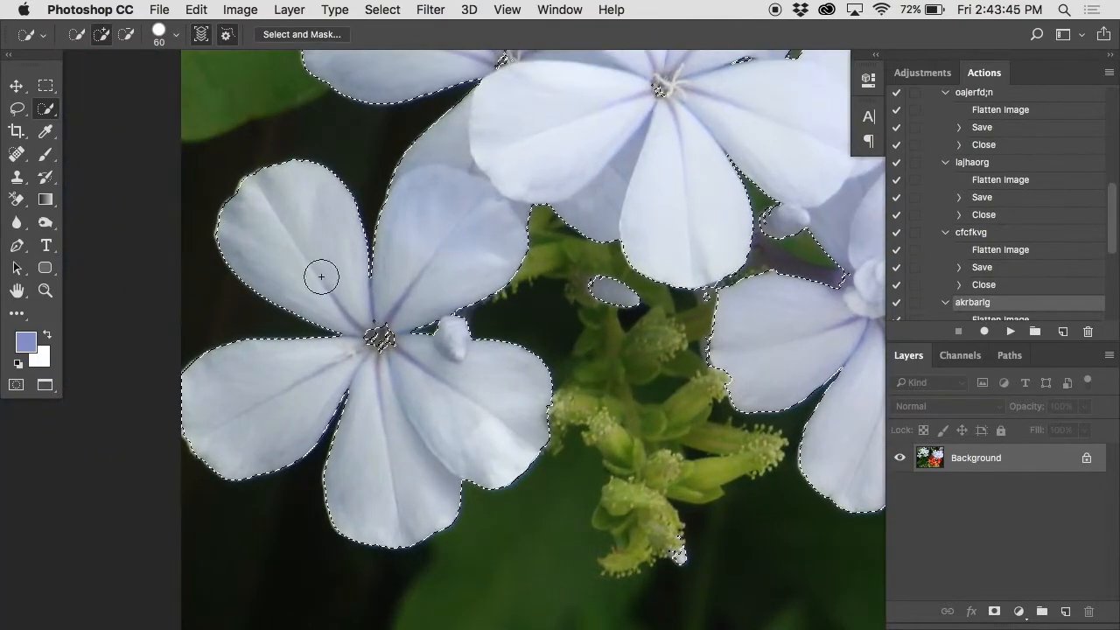
key("super+plus")
left_click(354, 281)
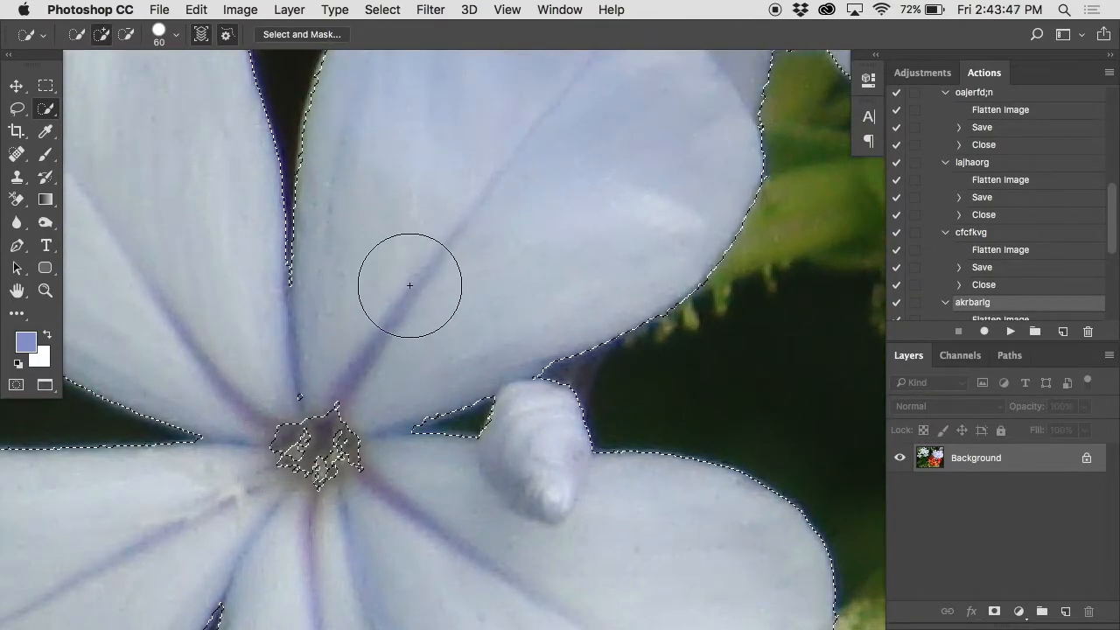
scroll(425, 349, "up", 5)
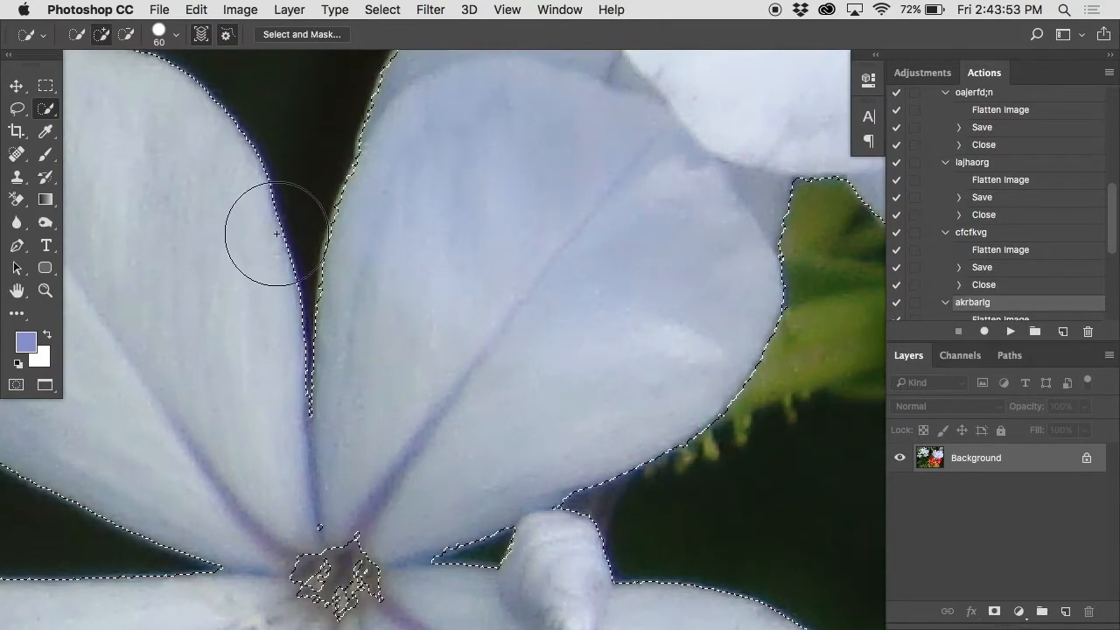
left_click(552, 316, "alt")
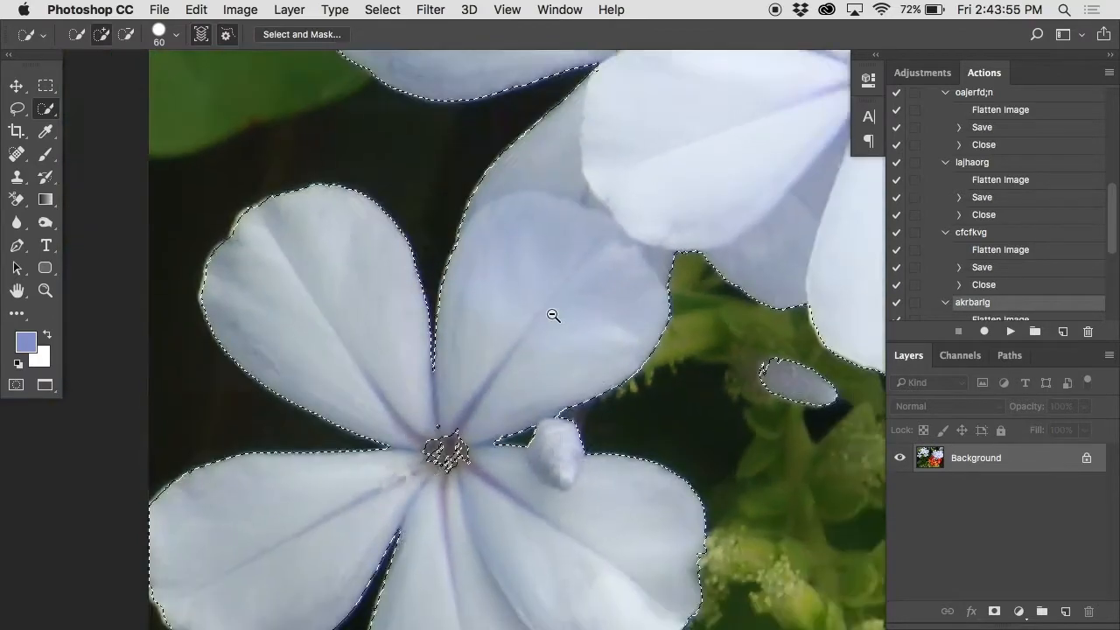
left_click(553, 315, "alt")
left_click(553, 316, "alt")
scroll(551, 315, "right", 4)
left_click(552, 315, "alt")
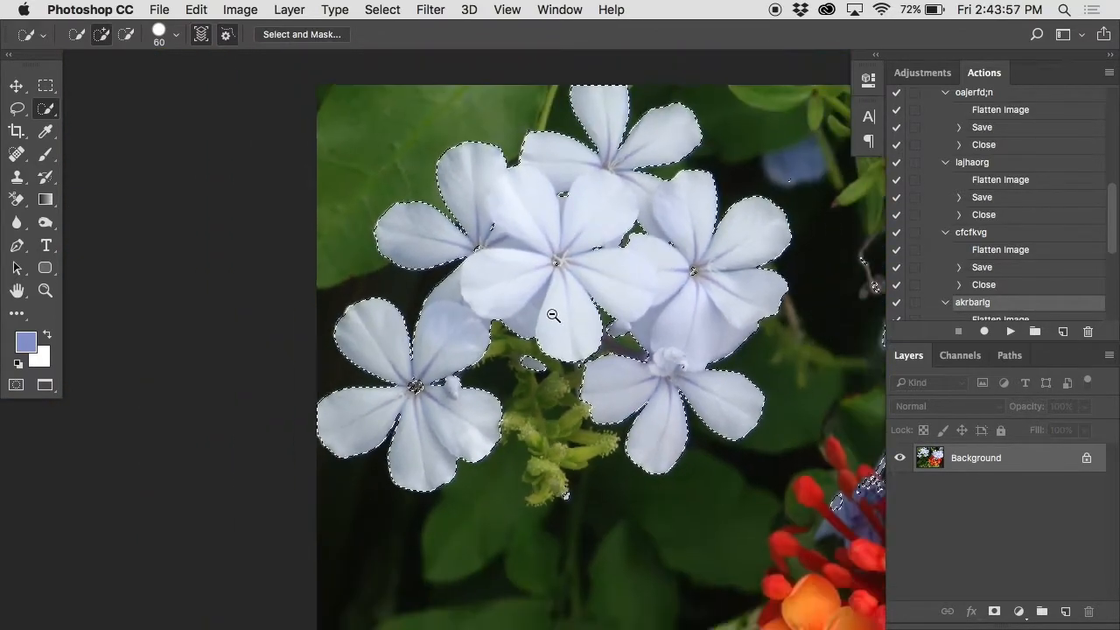
scroll(552, 315, "right", 8)
left_click(551, 315, "alt")
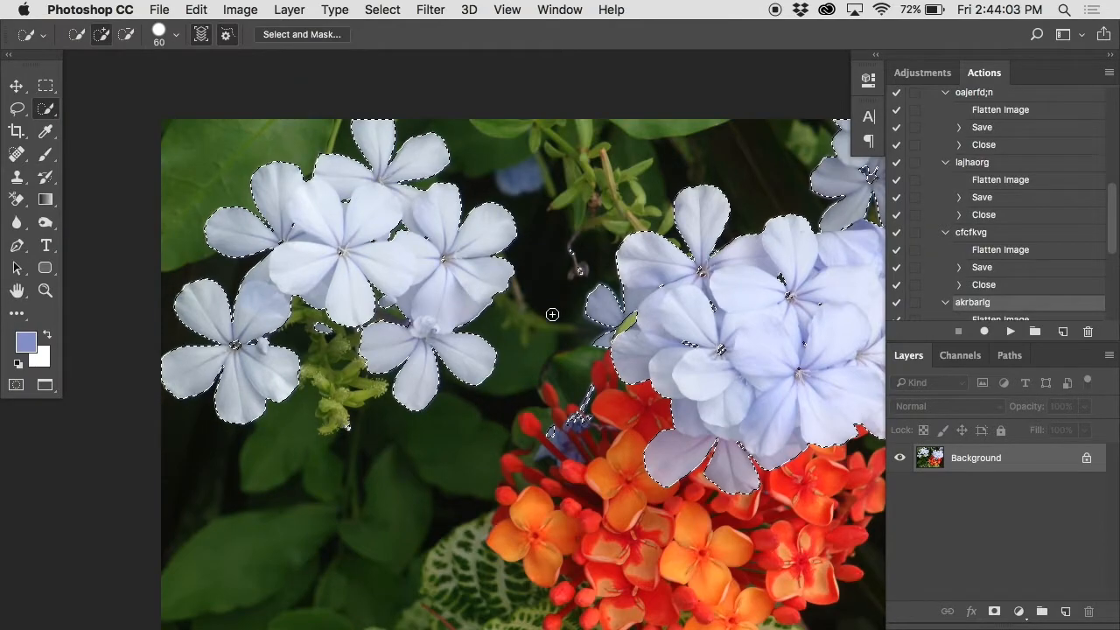
Step: Expand the selection around the blue flowers and turn it into a layer mask on the image
left_click(382, 244, "super")
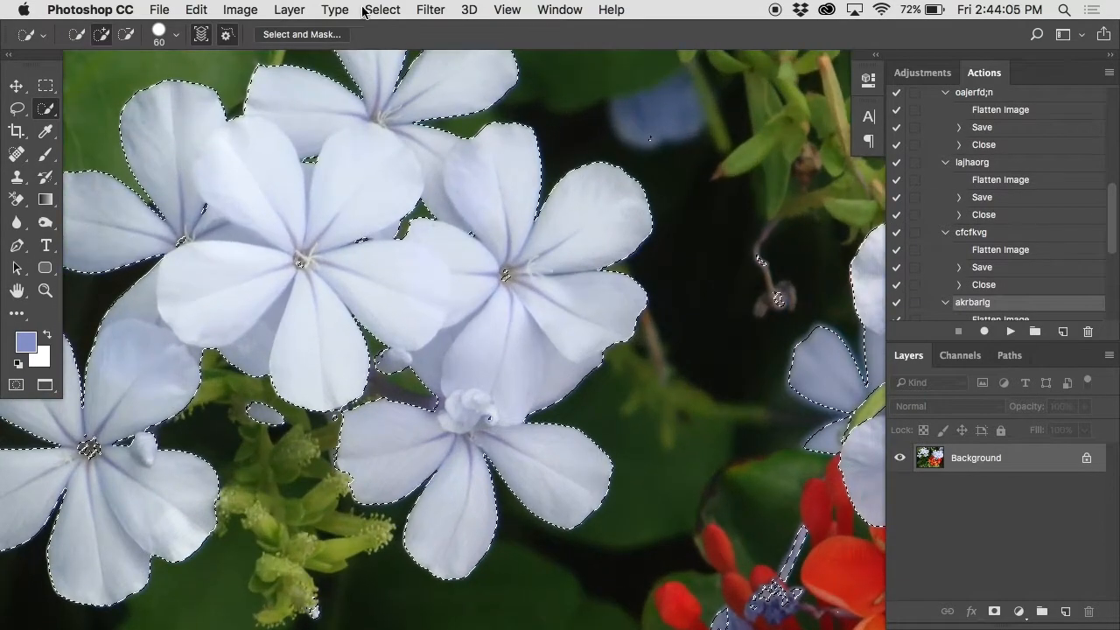
left_click(369, 8)
mouse_move(430, 248)
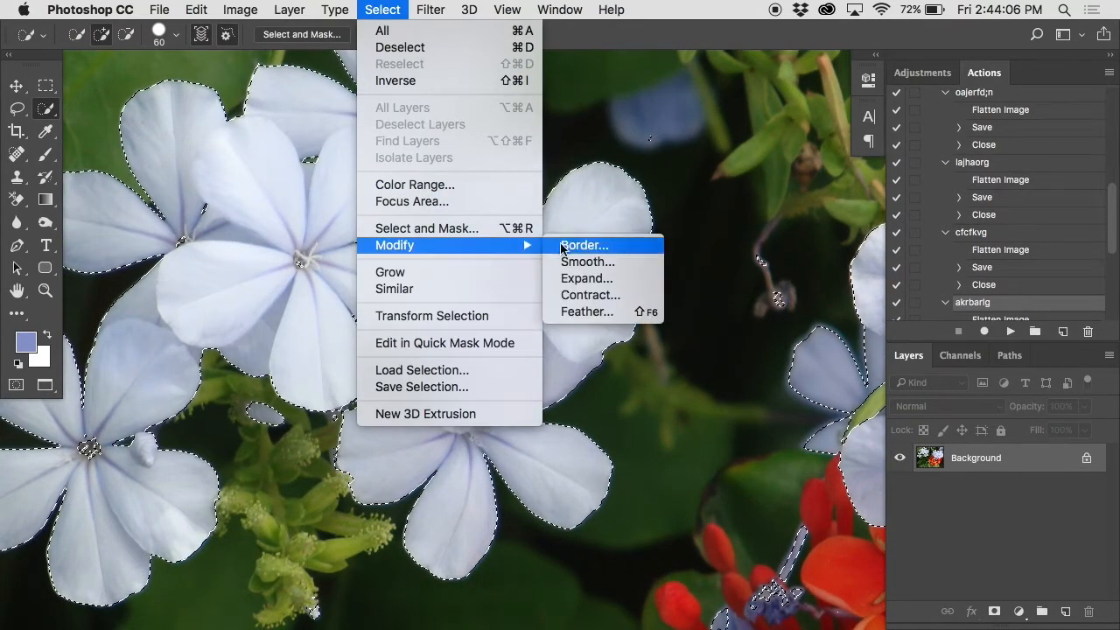
left_click(589, 278)
key("Return")
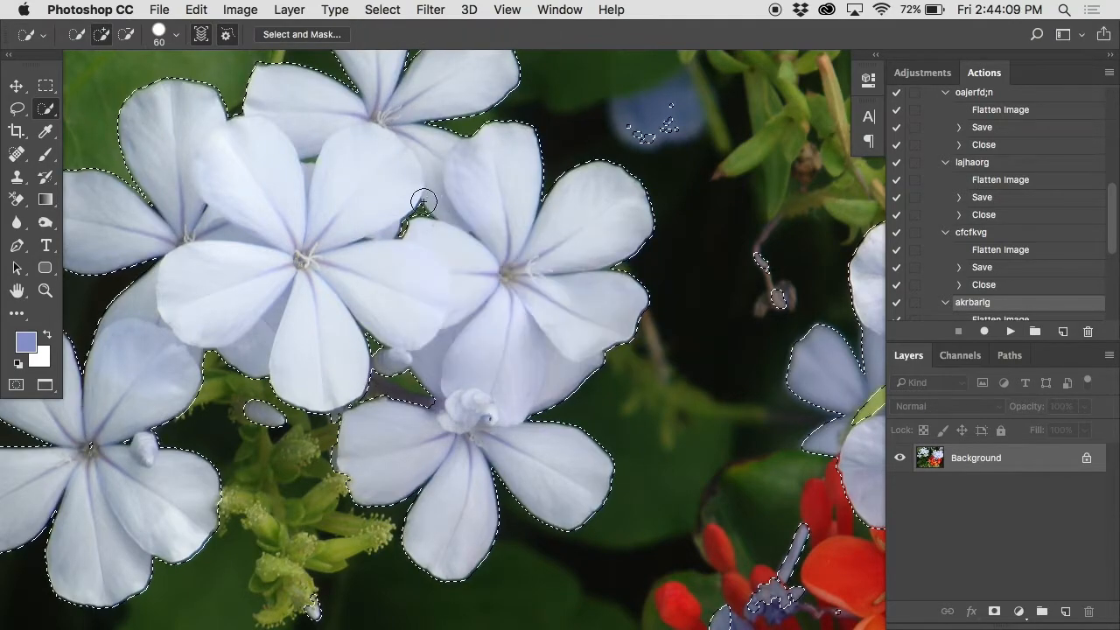
left_click(154, 114, "super")
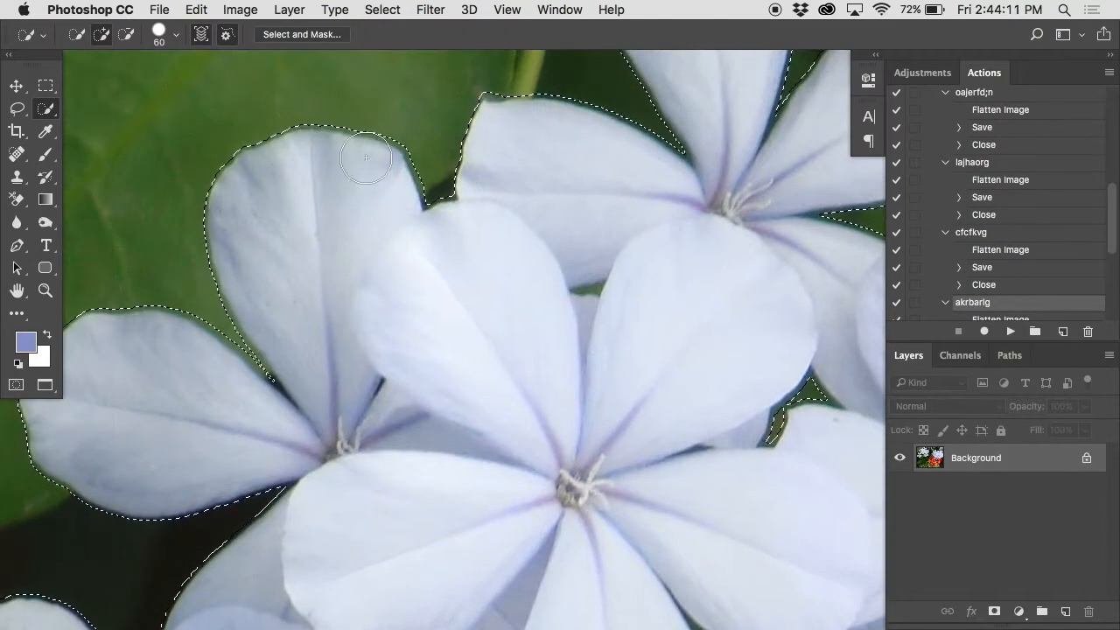
left_click(994, 612)
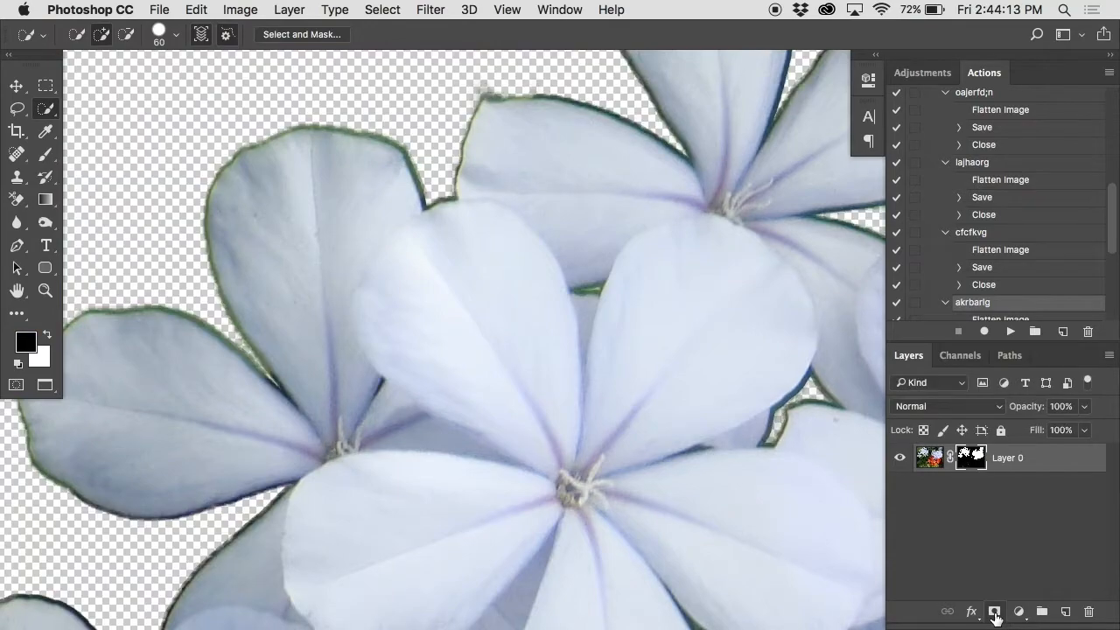
Step: Undo the layer mask and the selection expansion, and mask the image with the unexpanded Color Range selection of the blue flowers
key("super+z")
left_click(663, 323, "alt")
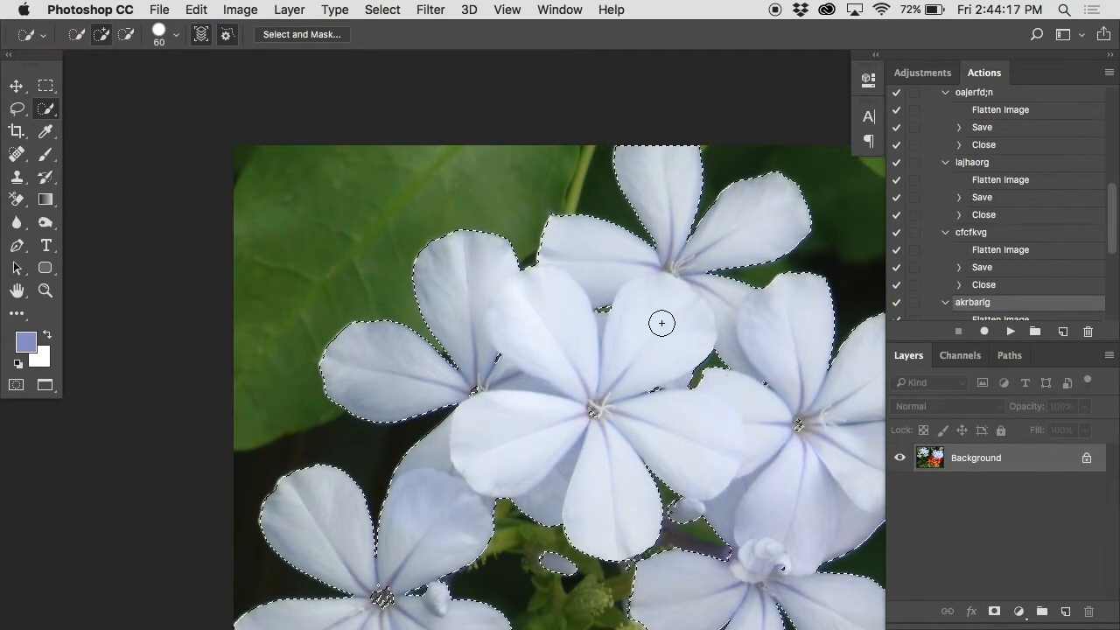
scroll(627, 365, "right", 6)
scroll(628, 365, "down", 2)
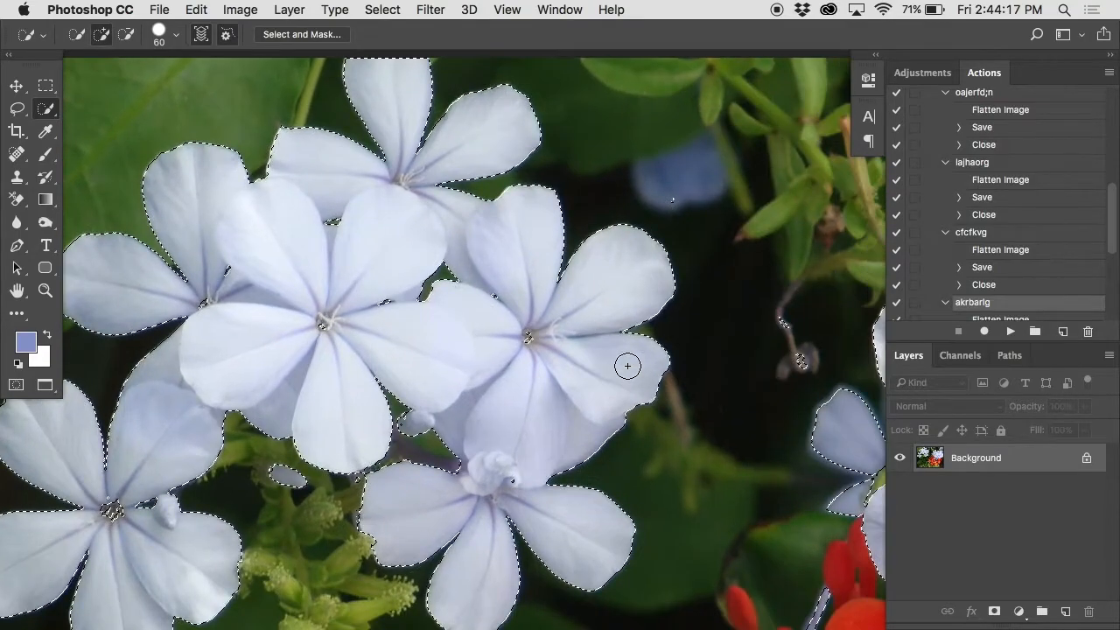
scroll(521, 339, "down", 2)
scroll(521, 339, "right", 1)
left_click(521, 339, "alt")
scroll(521, 339, "right", 2)
scroll(520, 339, "down", 2)
scroll(521, 339, "right", 2)
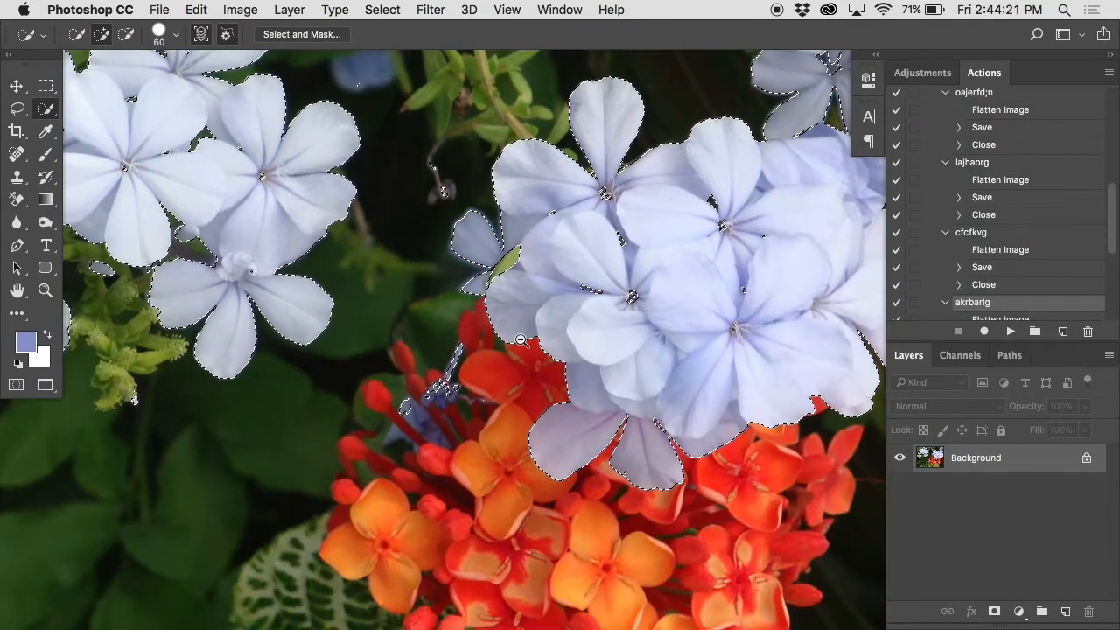
left_click(520, 340, "alt")
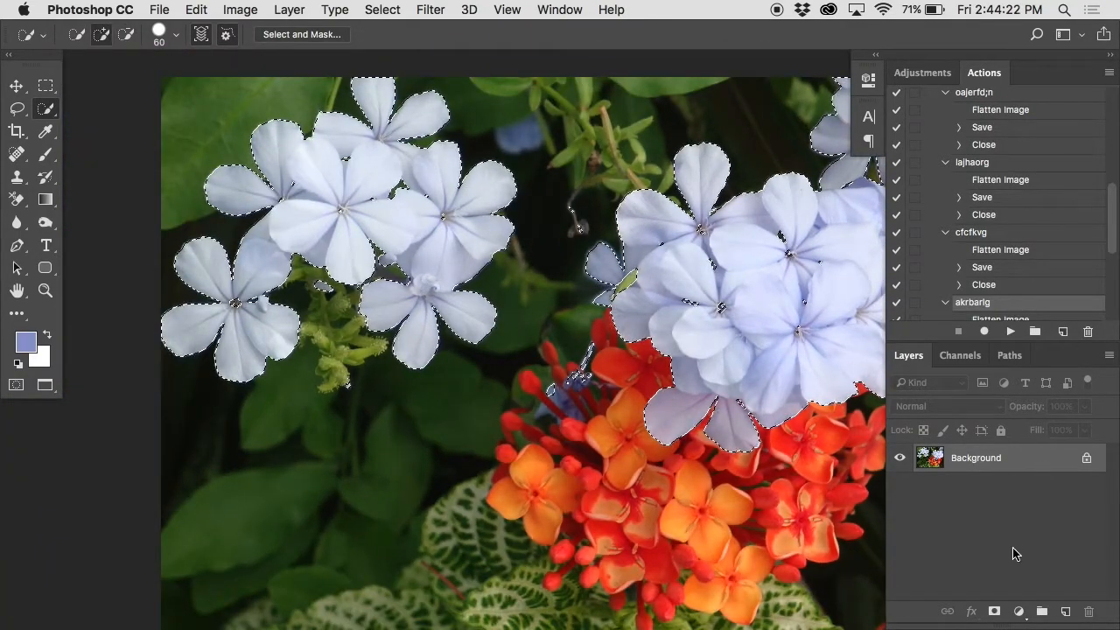
left_click(993, 610)
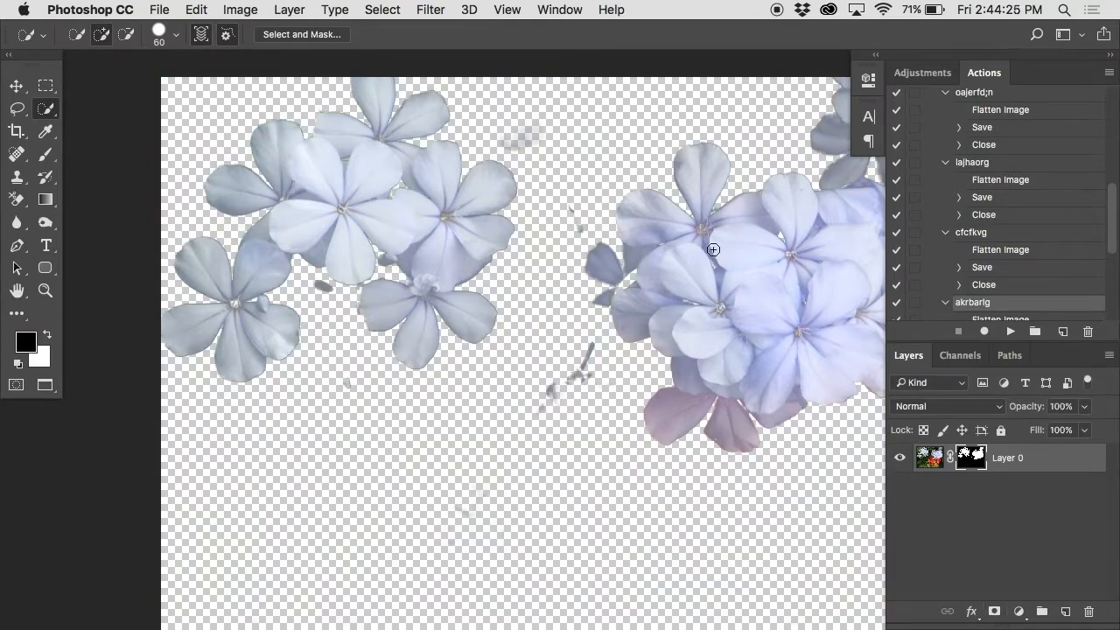
Step: Examine the gaps between petals and the flower centers in the large cluster, comparing the image with the layer mask disabled and enabled
scroll(784, 267, "up", 1)
scroll(785, 268, "up", 2)
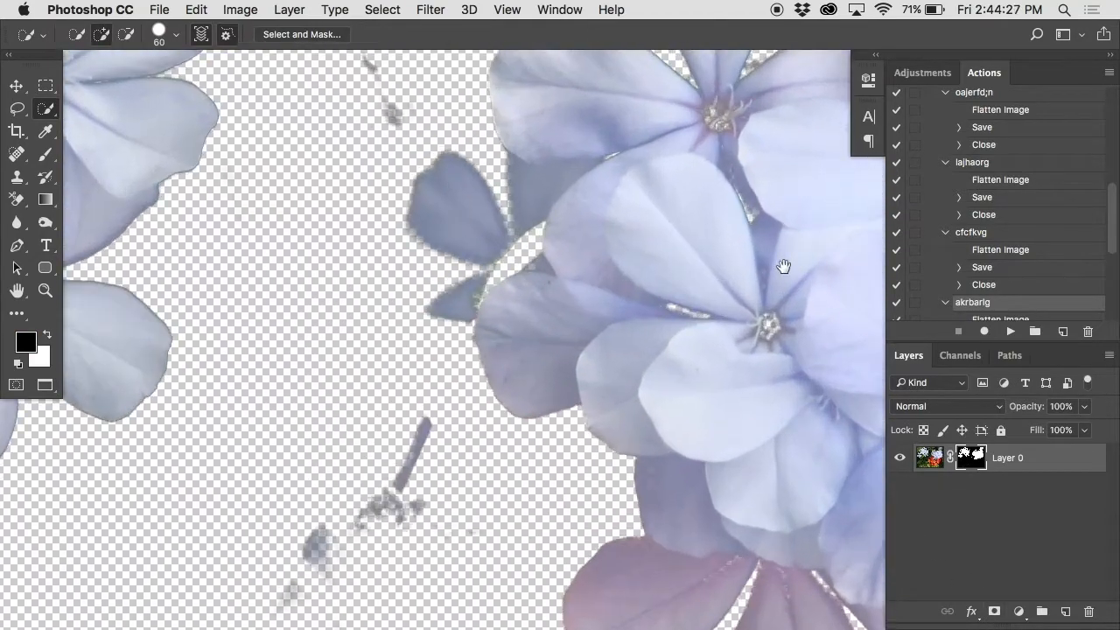
left_click_drag(856, 327, 760, 267)
left_click(650, 296, "super")
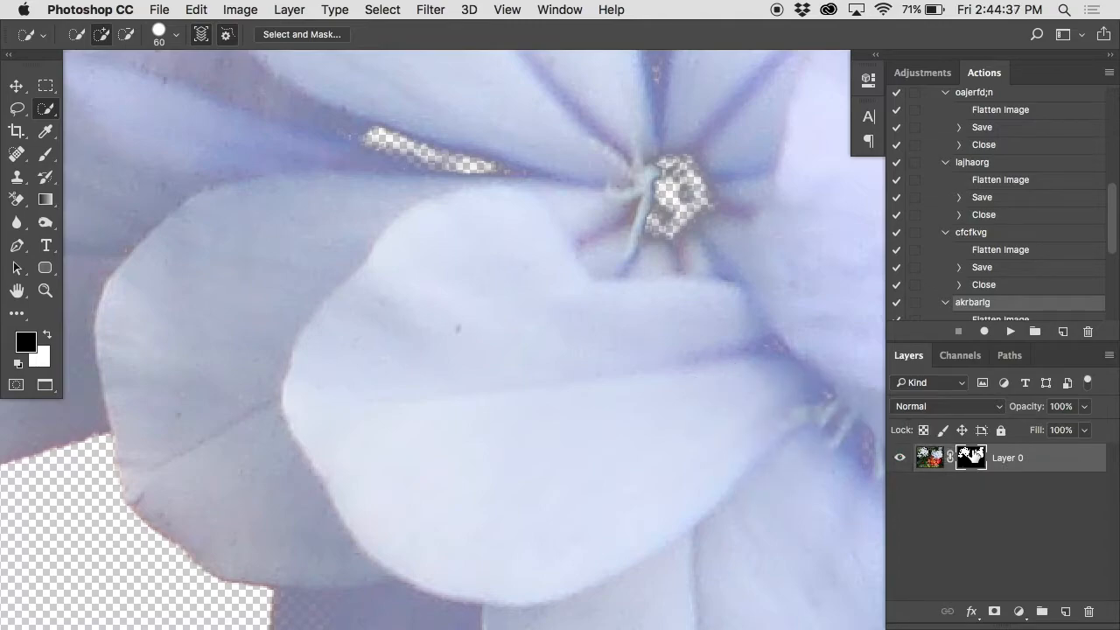
left_click(973, 452, "shift")
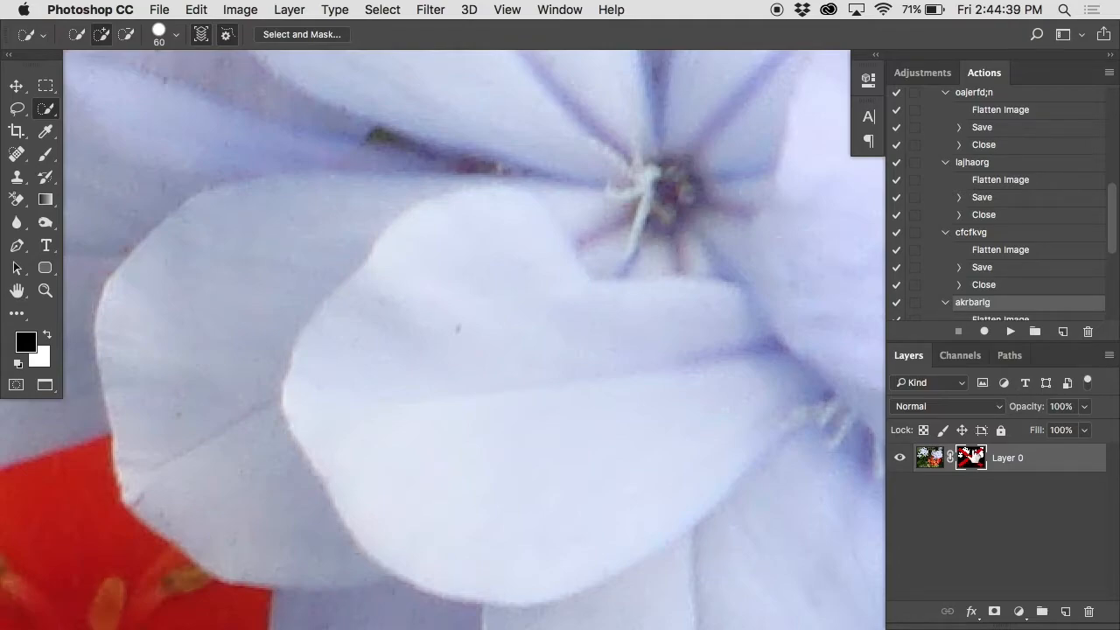
scroll(662, 332, "down", 10)
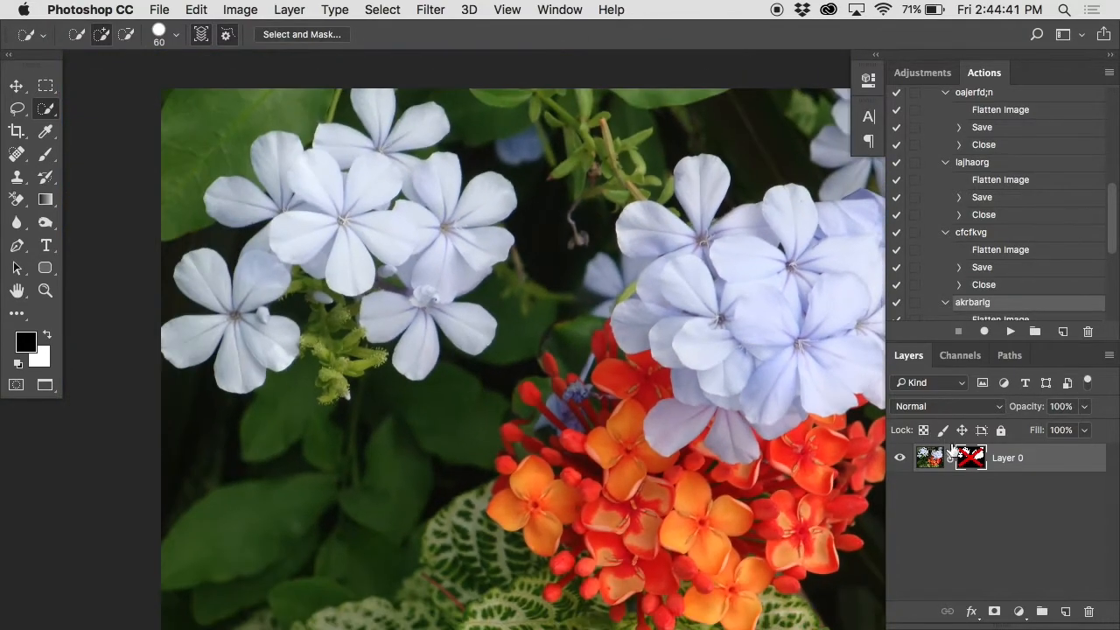
left_click(972, 455, "shift")
left_click(970, 454, "shift")
left_click(971, 455, "shift")
left_click(971, 457, "shift")
scroll(802, 290, "up", 5)
scroll(760, 336, "up", 8)
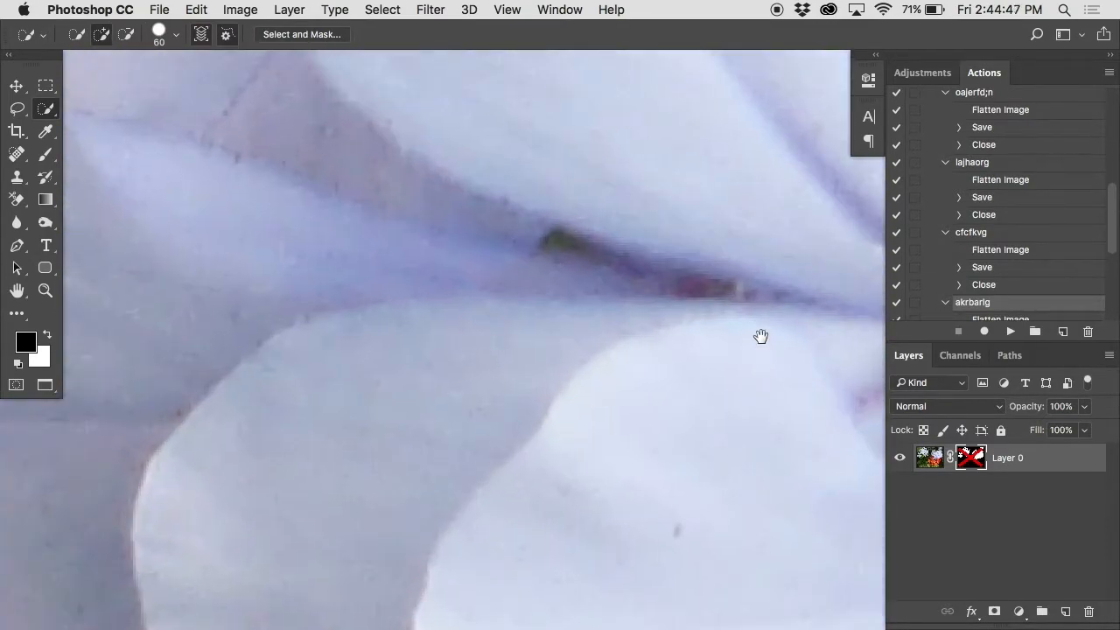
left_click(965, 453, "shift")
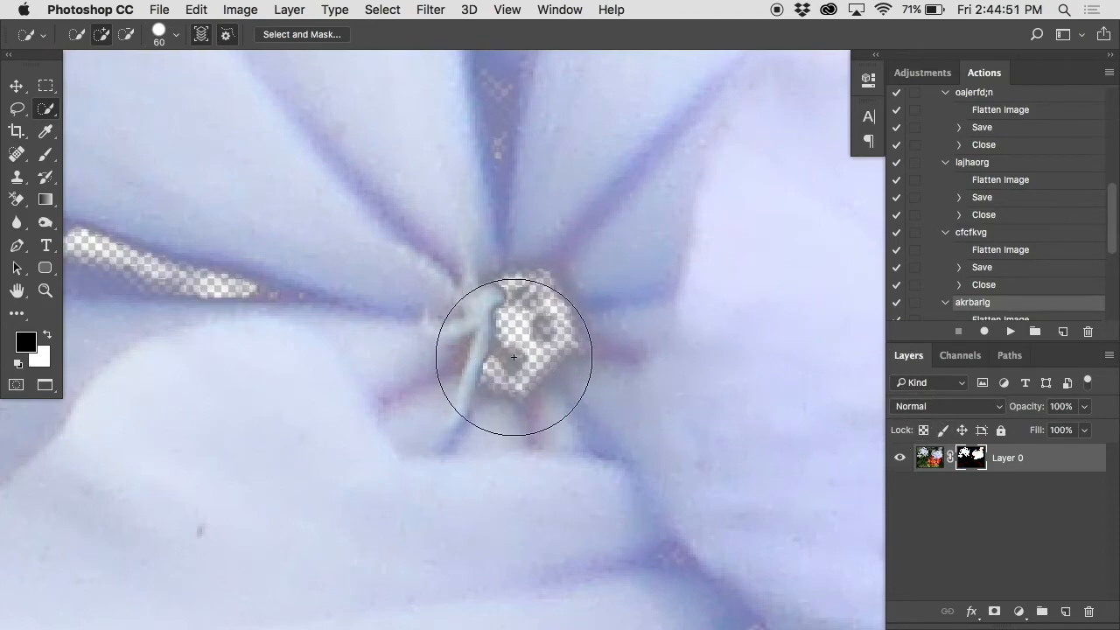
Step: Set up a white Brush of size 25 for painting on the layer mask
key("b")
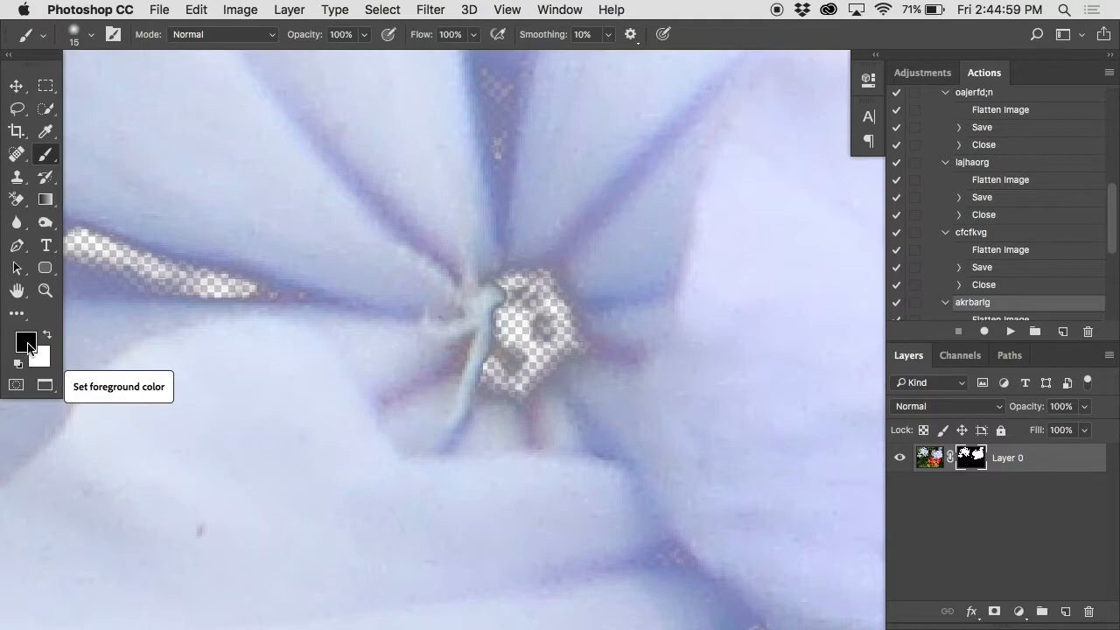
key("x")
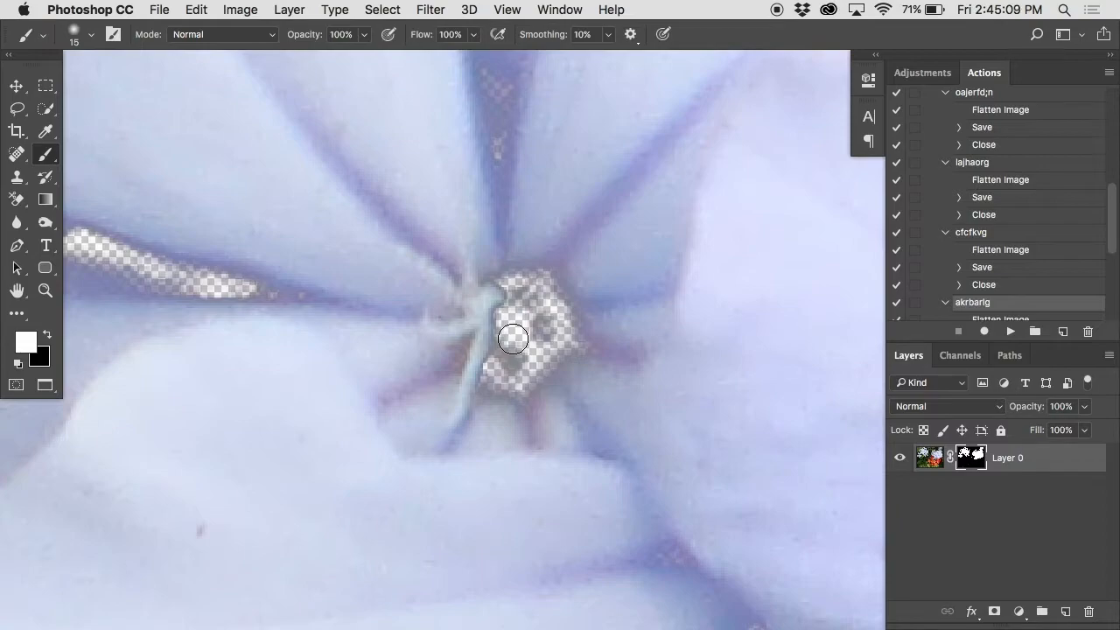
key("bracketright")
key("5")
mouse_move(512, 324)
left_mouse_down()
mouse_move(570, 322)
mouse_move(516, 395)
mouse_move(493, 319)
mouse_move(497, 379)
left_mouse_up()
key("super+z")
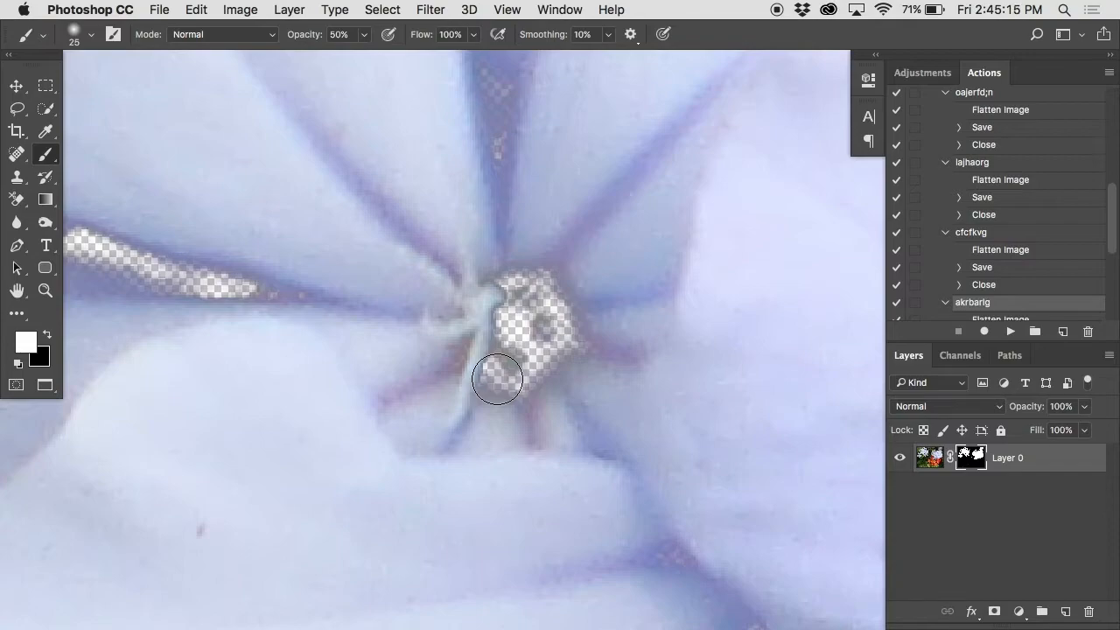
Step: Paint white at 100% opacity on the mask over the transparent center of the front flower in the large cluster
key("0")
mouse_move(497, 379)
left_mouse_down()
mouse_move(530, 295)
mouse_move(486, 347)
mouse_move(529, 335)
mouse_move(481, 366)
mouse_move(519, 368)
mouse_move(576, 335)
mouse_move(569, 303)
left_mouse_up()
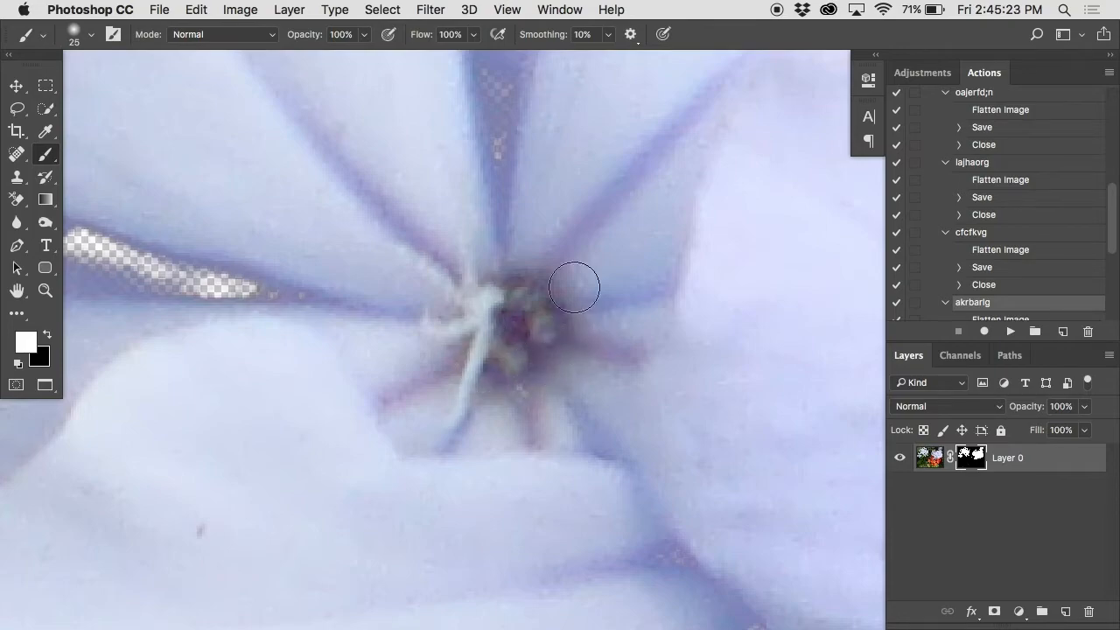
scroll(536, 322, "down", 3)
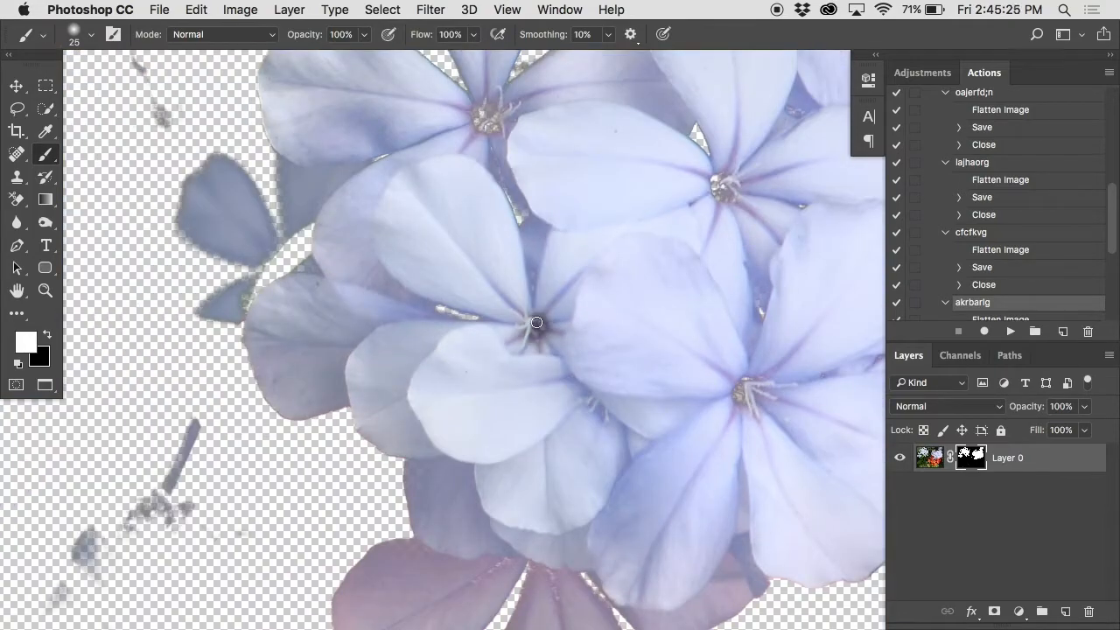
Step: View the layer mask on its own and examine the petals and edges of the upper-left flowers for gray areas
scroll(536, 322, "right", 3)
scroll(536, 322, "up", 2)
mouse_move(620, 367)
left_mouse_down()
mouse_move(614, 378)
mouse_move(627, 369)
left_mouse_up()
left_click_drag(367, 230, 783, 437)
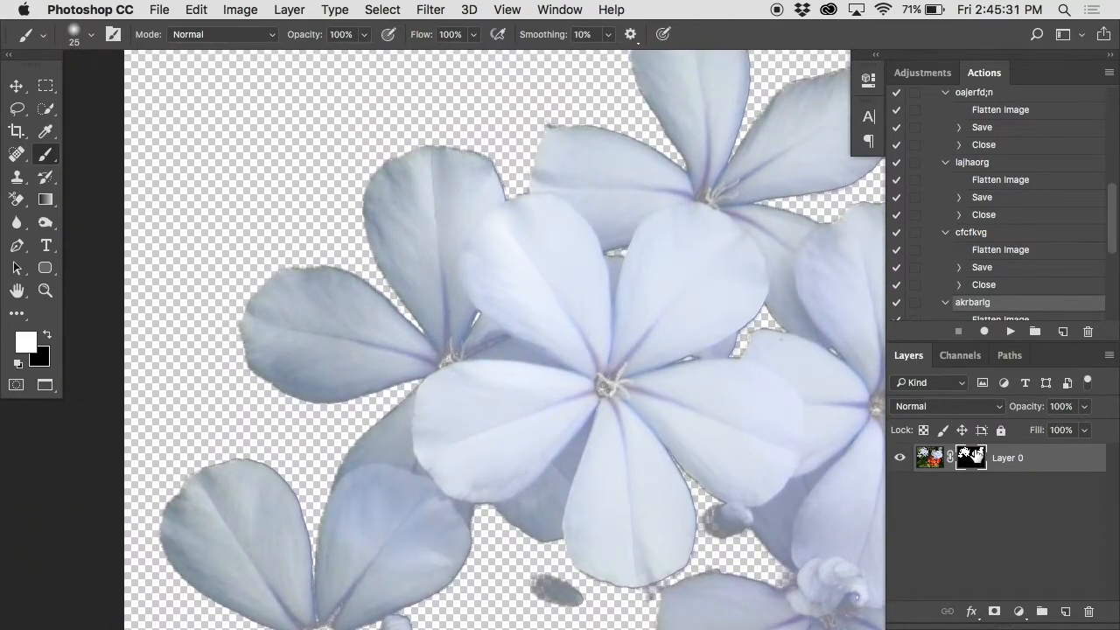
left_click(975, 457, "alt")
left_click(975, 456, "alt")
left_click(975, 457, "alt")
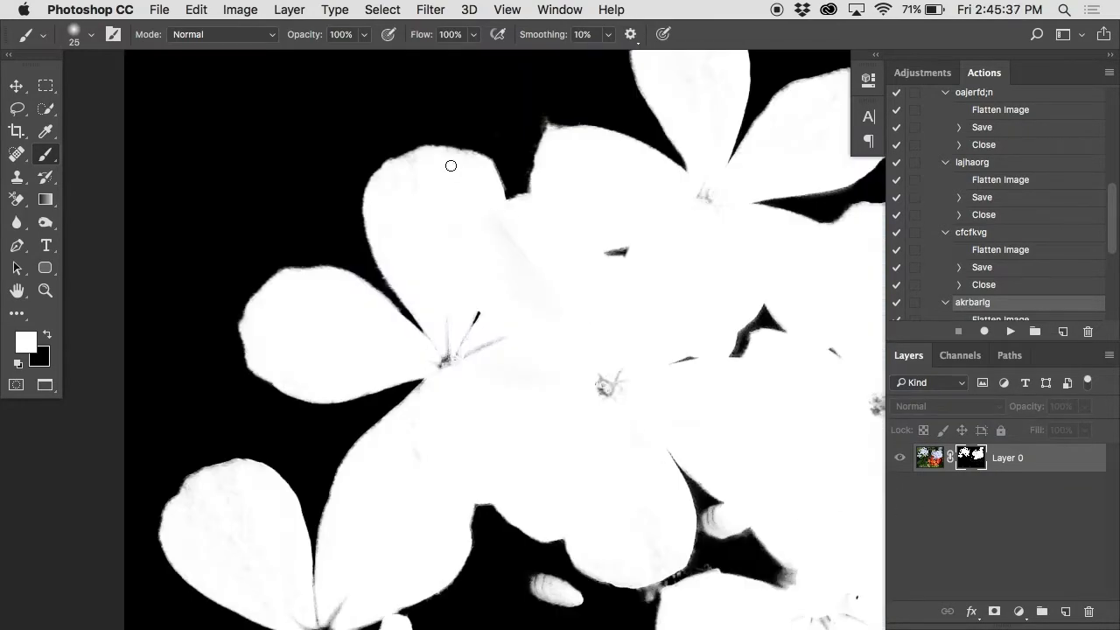
left_click(411, 169)
left_click(411, 169)
left_click_drag(412, 180, 557, 260)
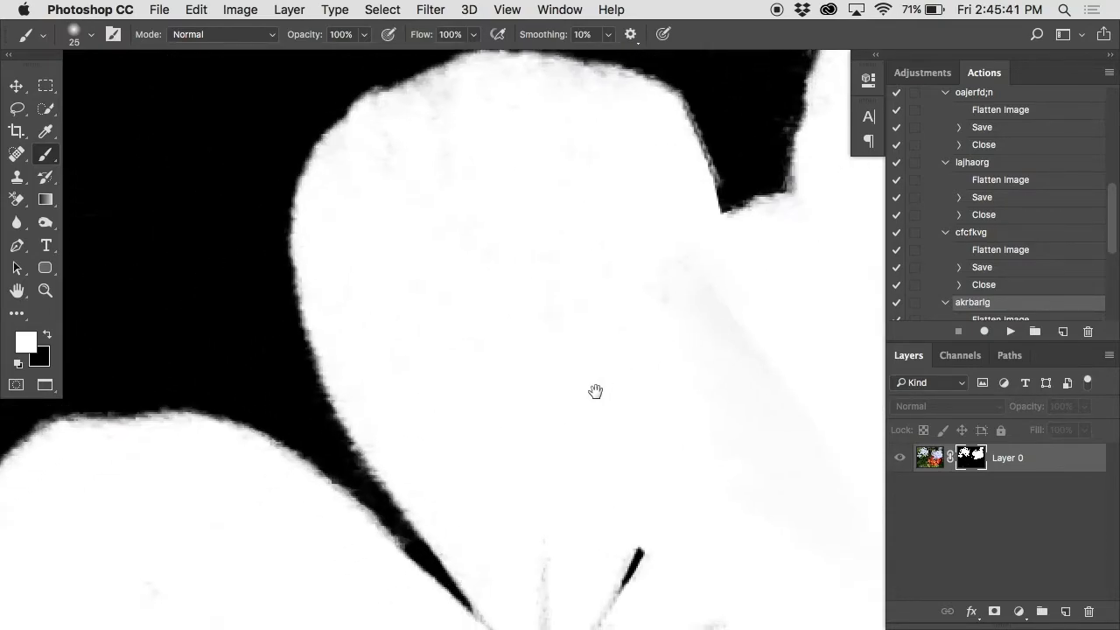
left_click_drag(595, 394, 780, 166)
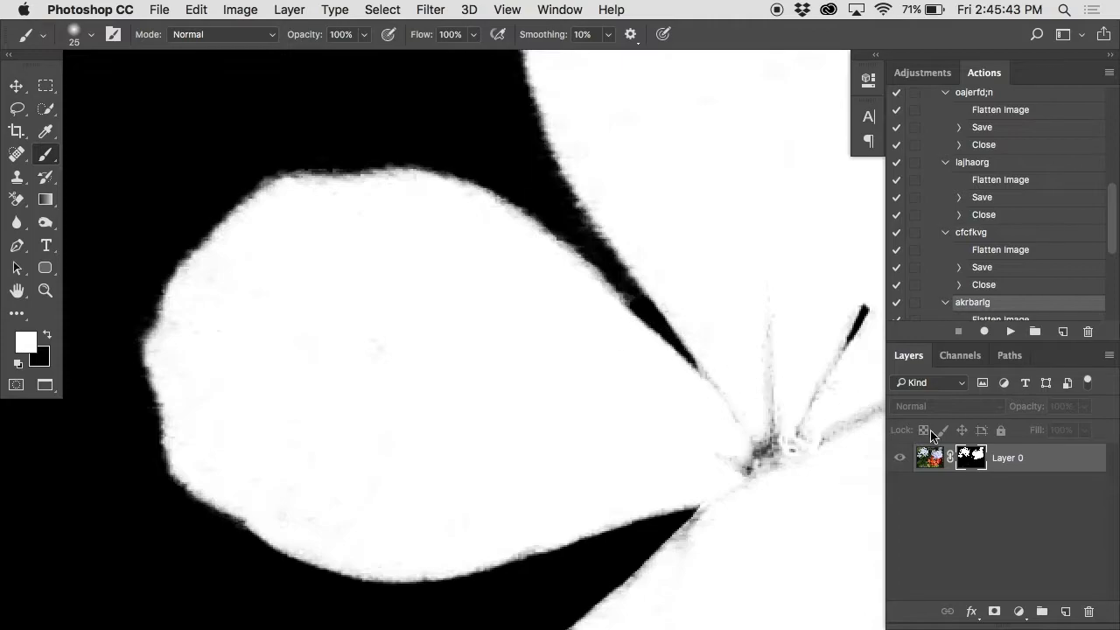
Step: Compare the masked leftmost petals with the mask's own black and white edges, including the neighbouring upper petal
left_click(971, 453, "alt")
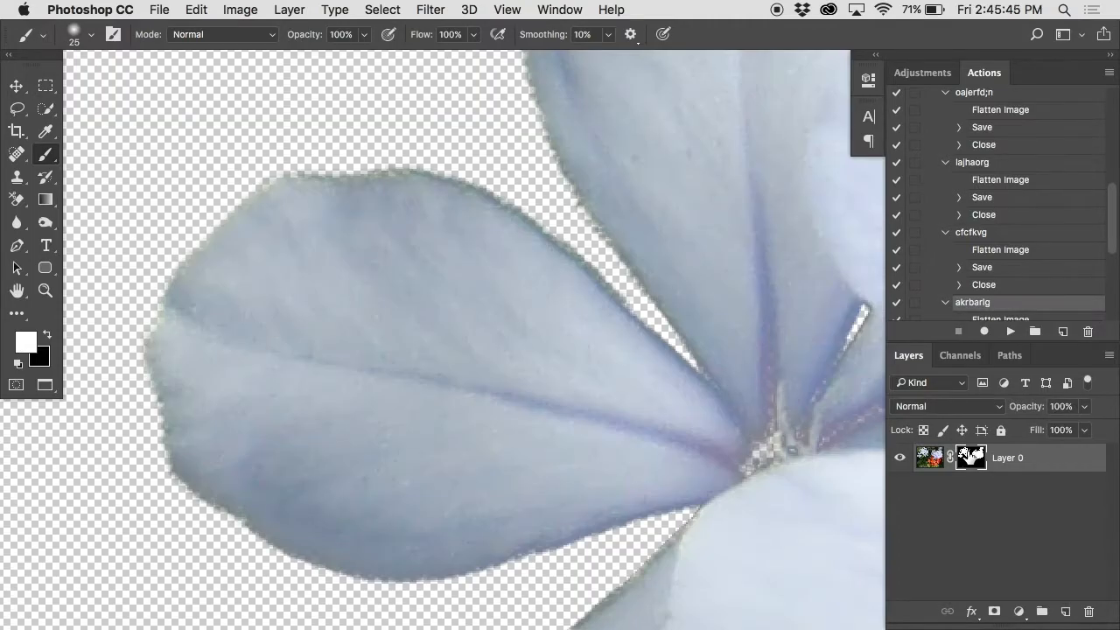
left_click(627, 112, "alt")
left_click_drag(627, 112, 595, 183)
left_click(969, 453, "alt")
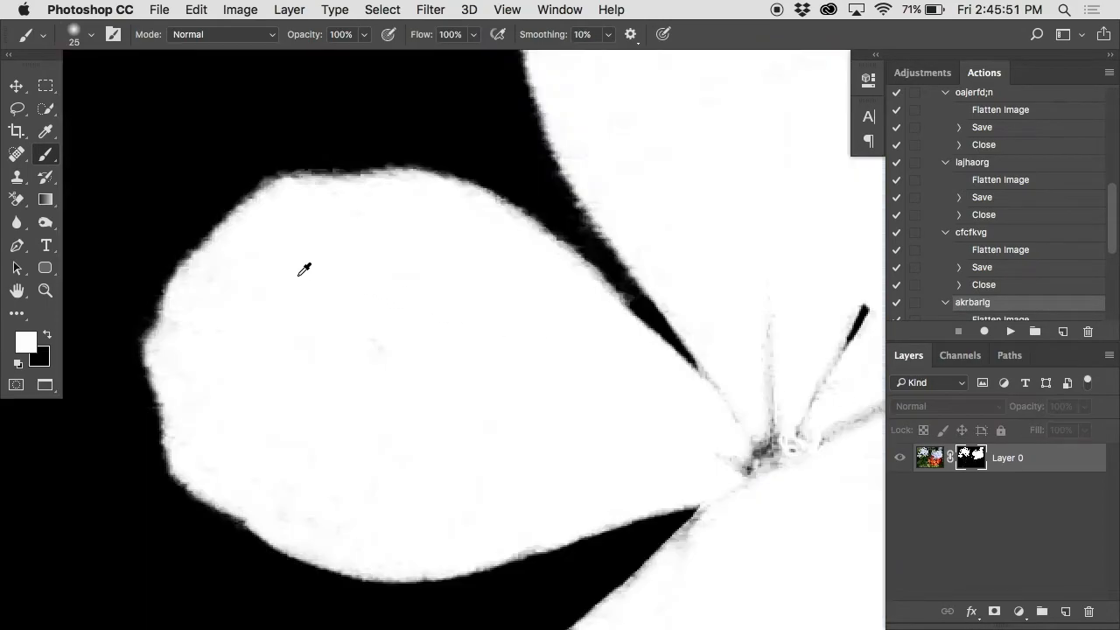
left_click_drag(670, 222, 450, 418)
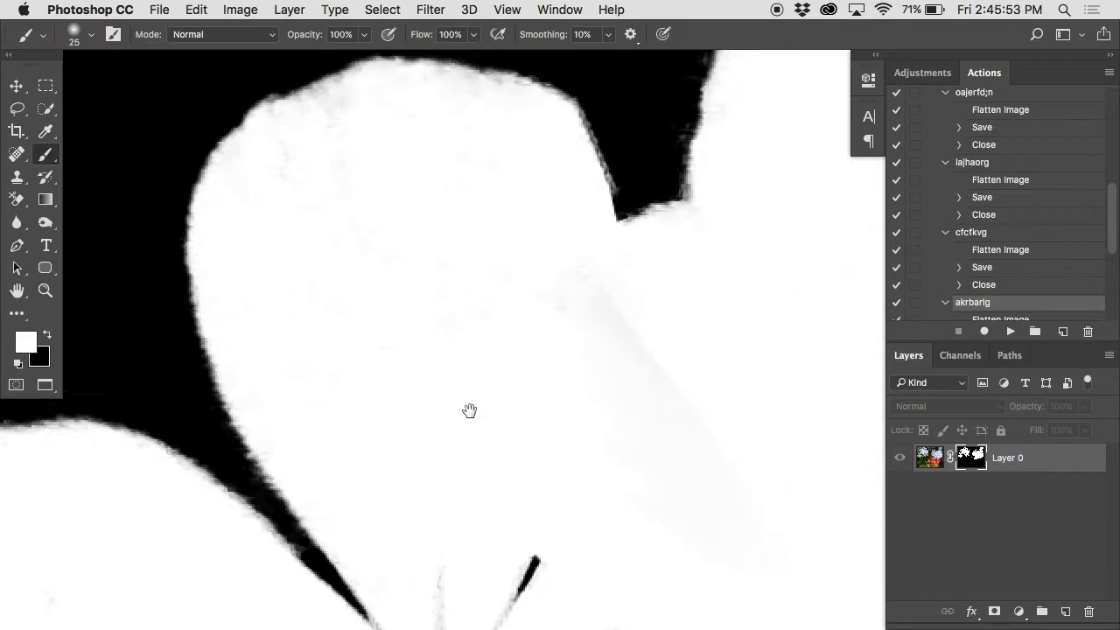
left_click_drag(580, 412, 515, 382)
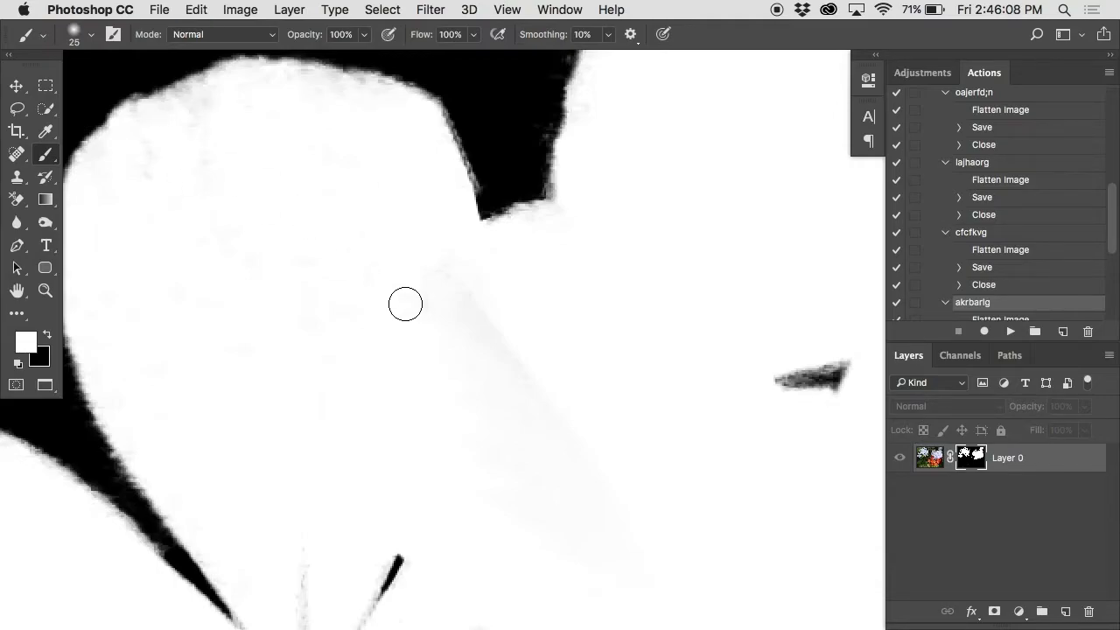
Step: Apply a Levels adjustment to the layer mask with the white input level at 220 and the black input level at 5
left_click(239, 9)
mouse_move(246, 61)
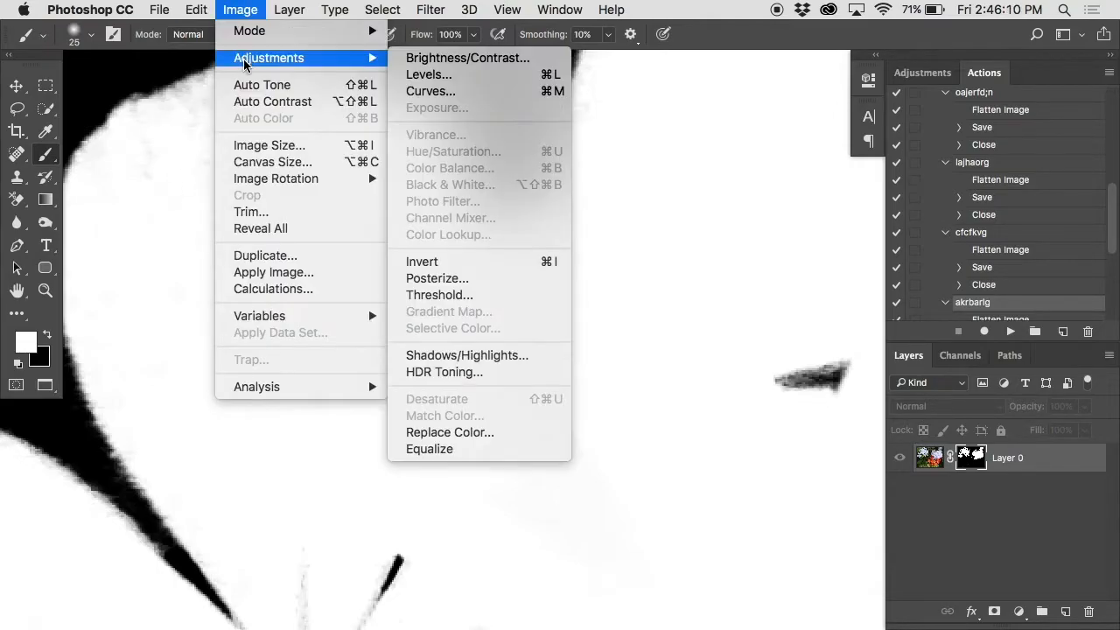
left_click(437, 74)
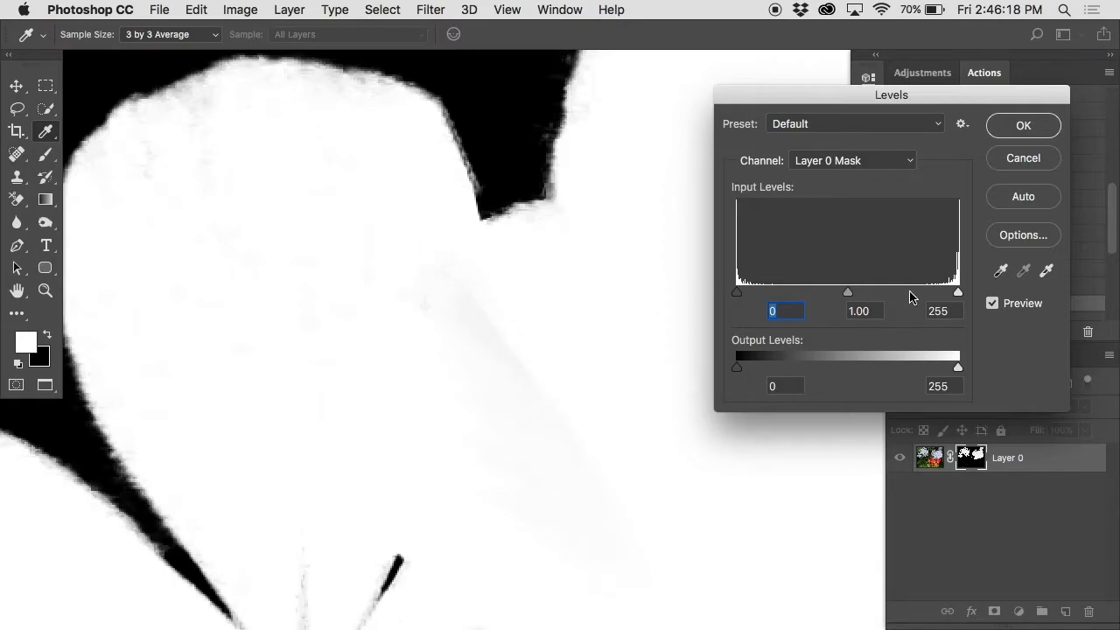
left_click_drag(958, 293, 928, 295)
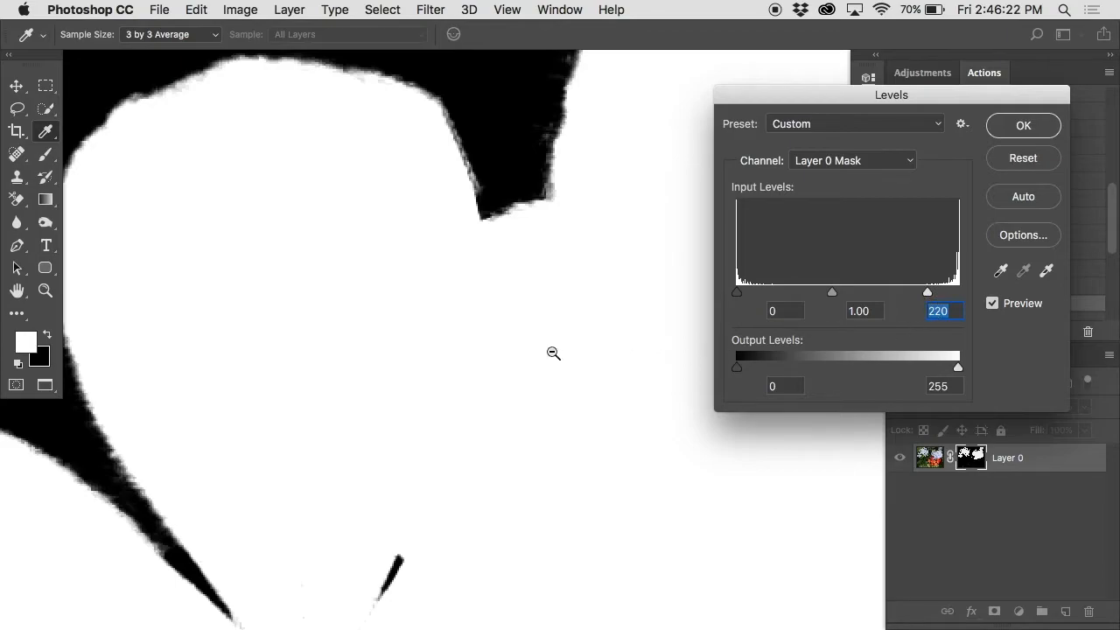
scroll(553, 352, "down", 5)
scroll(552, 352, "down", 5)
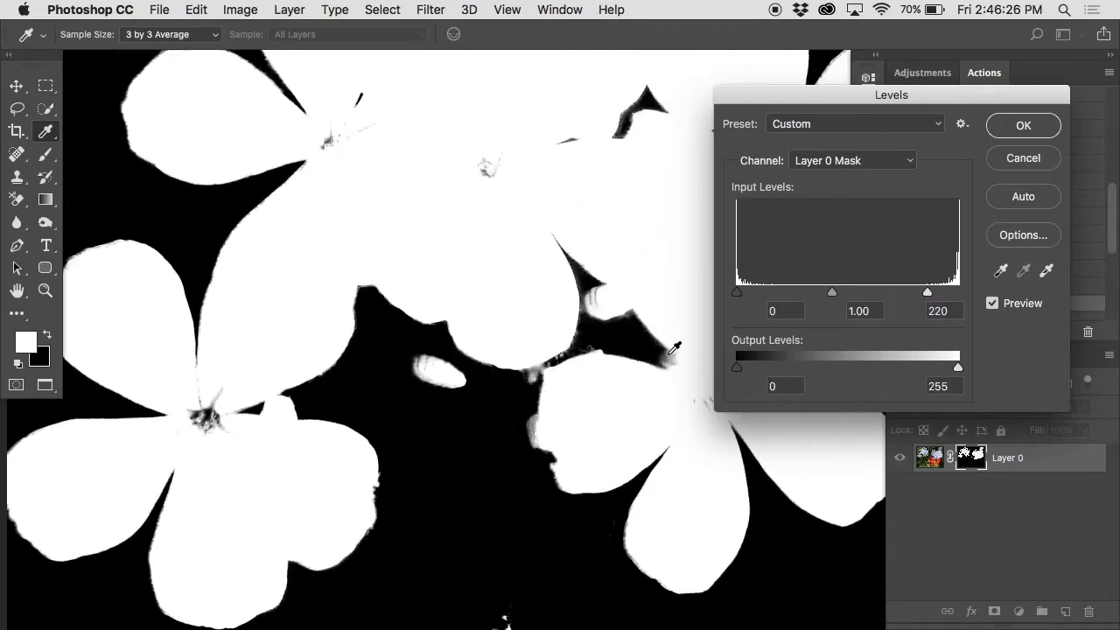
left_click_drag(671, 362, 440, 530)
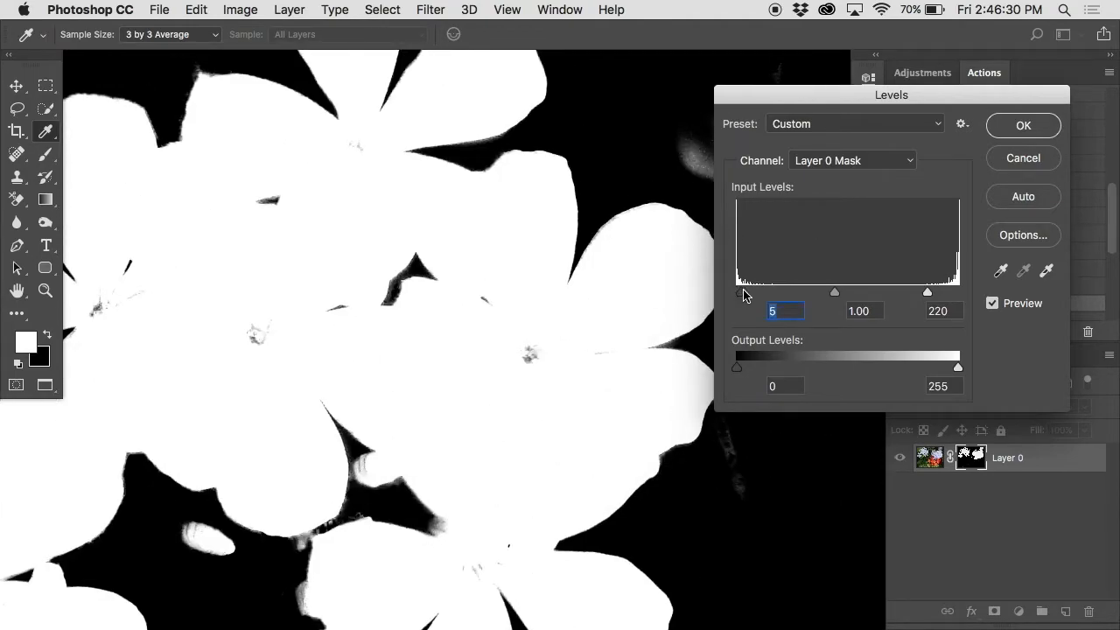
left_click(1013, 128)
Step: Compare the mask before and after the Levels adjustment, especially the gray areas and edges of the upper-left petals
key("super+z")
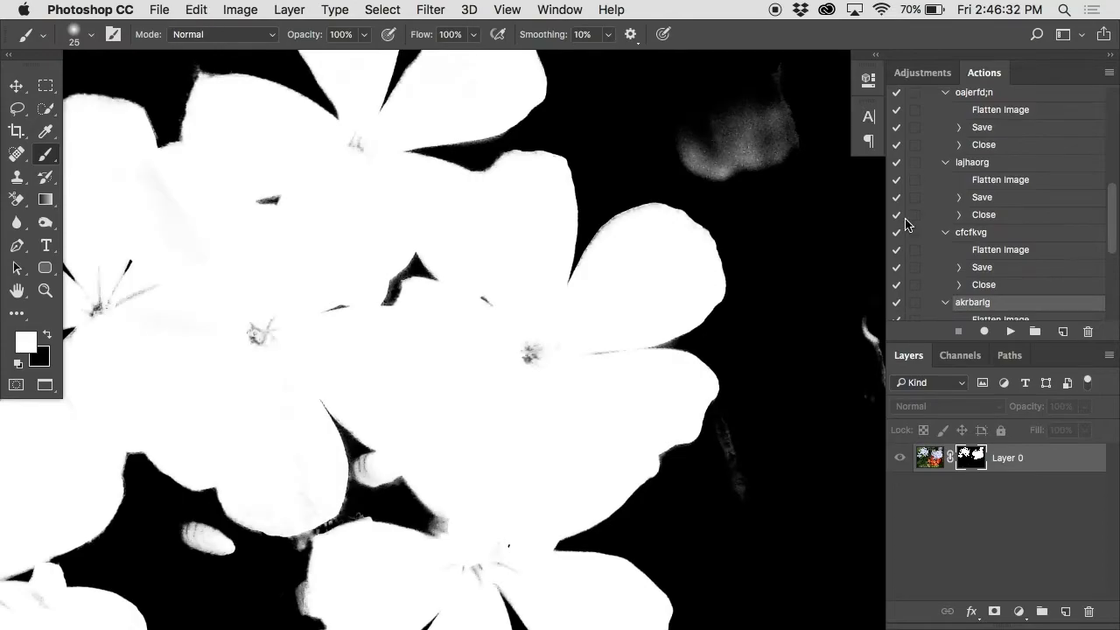
key("super+z")
key("super+z")
key("super+z")
left_click_drag(192, 232, 520, 338)
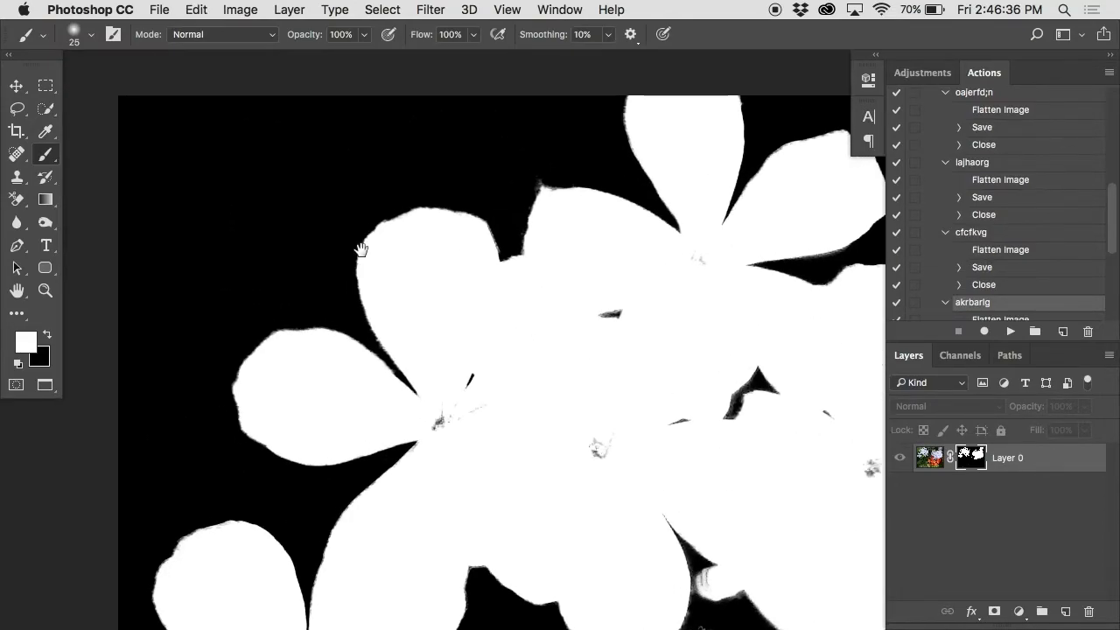
left_click(361, 250, "super")
key("super+z")
key("super+z")
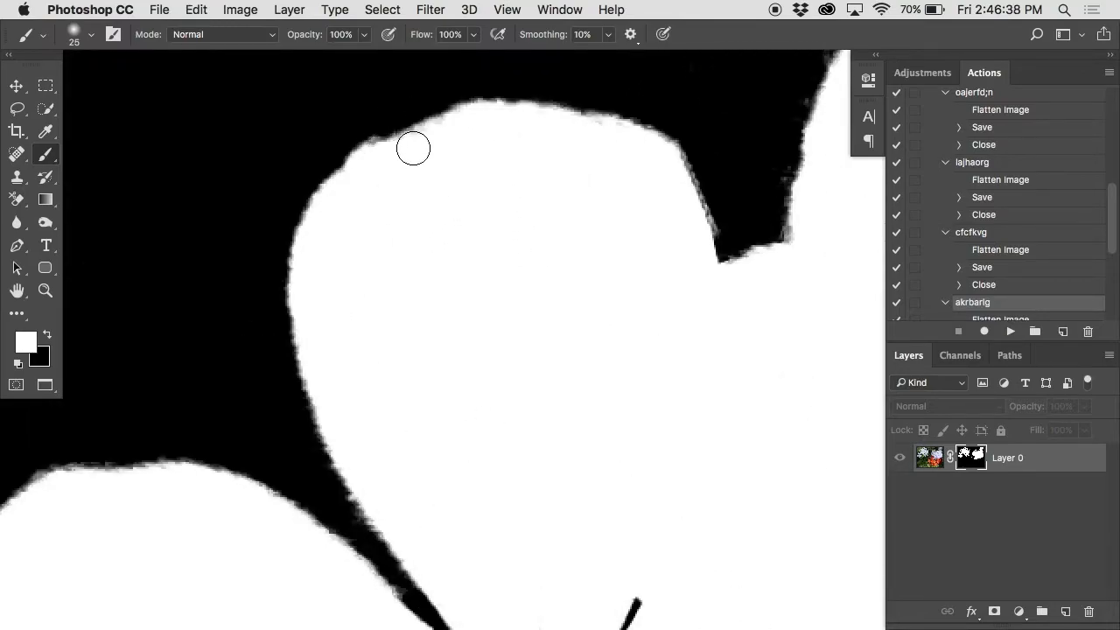
left_click_drag(495, 235, 406, 115)
left_click(406, 115, "alt")
left_click(407, 115, "alt")
left_click_drag(440, 304, 432, 306)
left_click(589, 329)
Step: View the layer mask on its own and paint black over the gray smudge beside the upper-left flowers
scroll(605, 354, "down", 3)
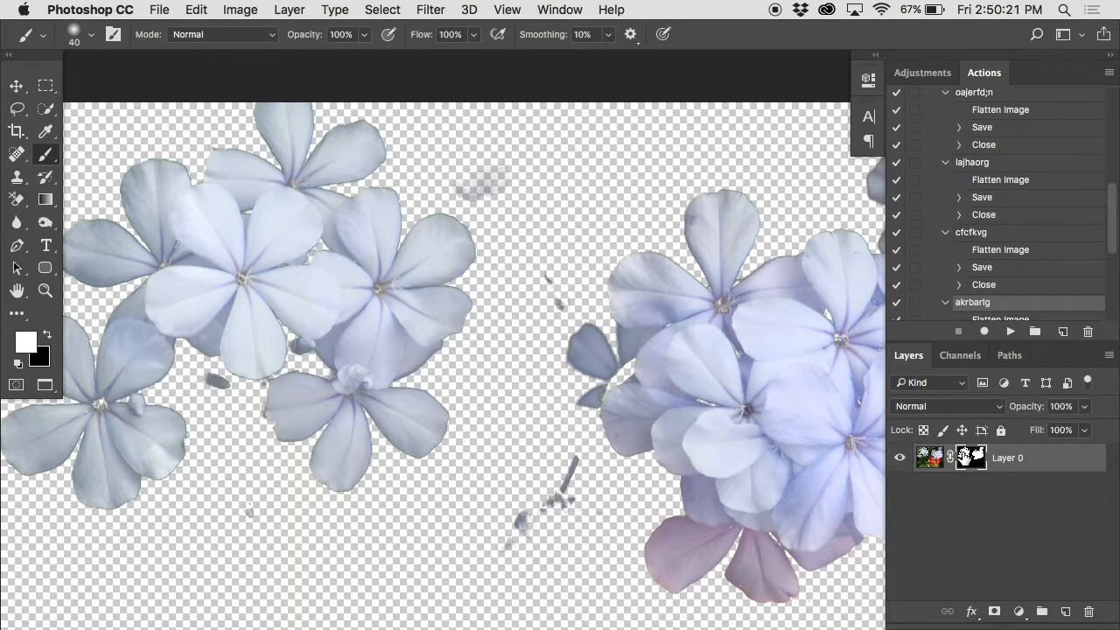
left_click(962, 456, "alt")
key("x")
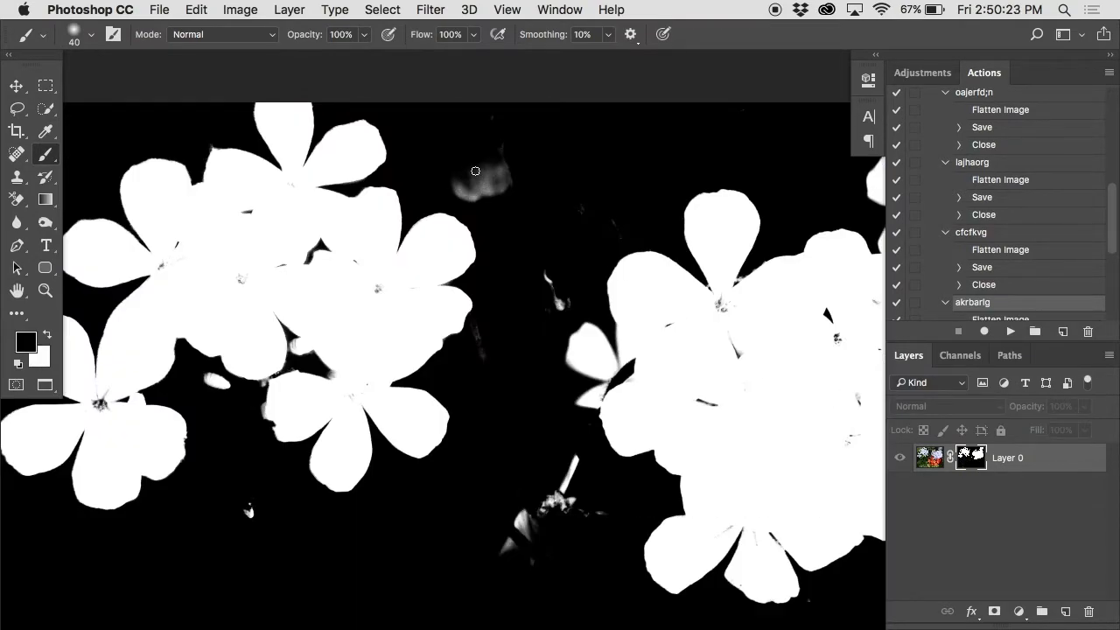
left_click(973, 454, "alt")
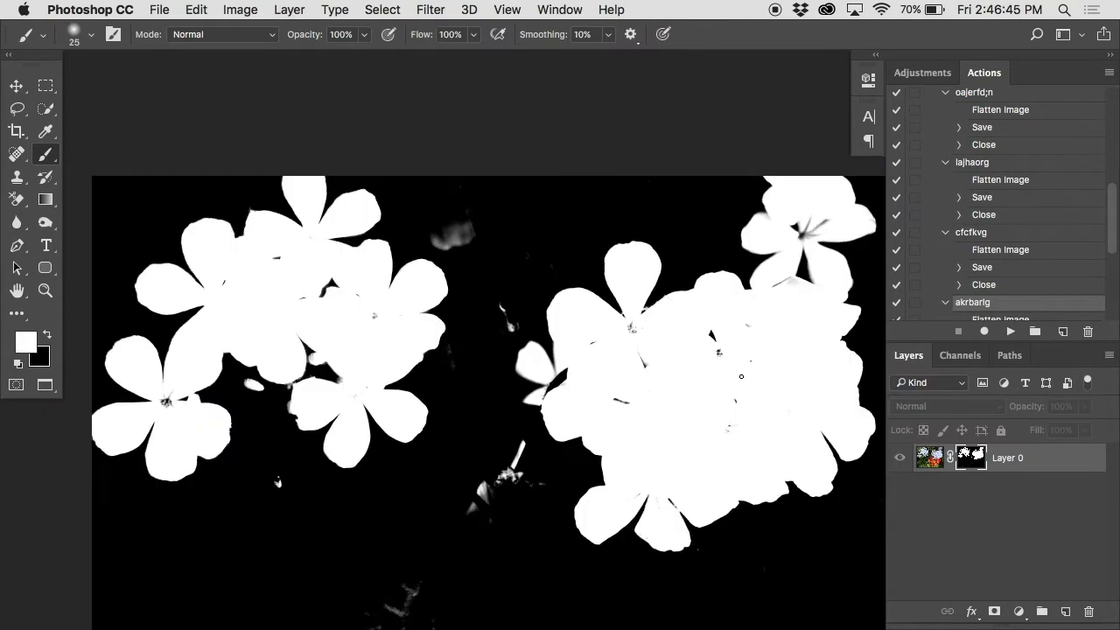
left_click(647, 318, "super")
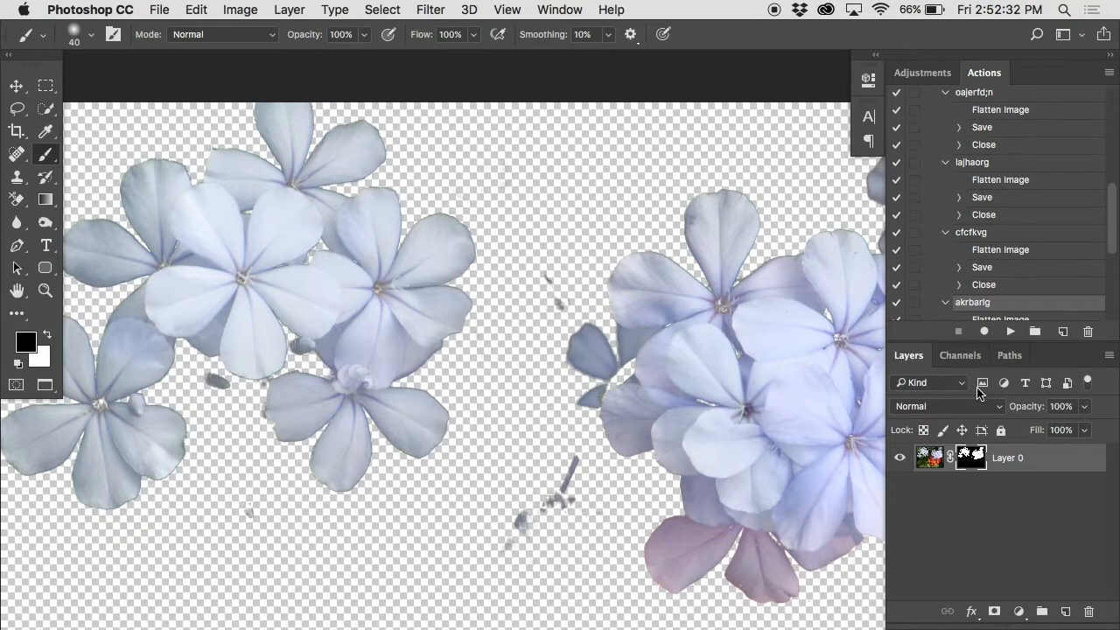
Step: Try to copy the masked blue flower layer from 007.JPG and paste it into 003.JPG
left_click(929, 458)
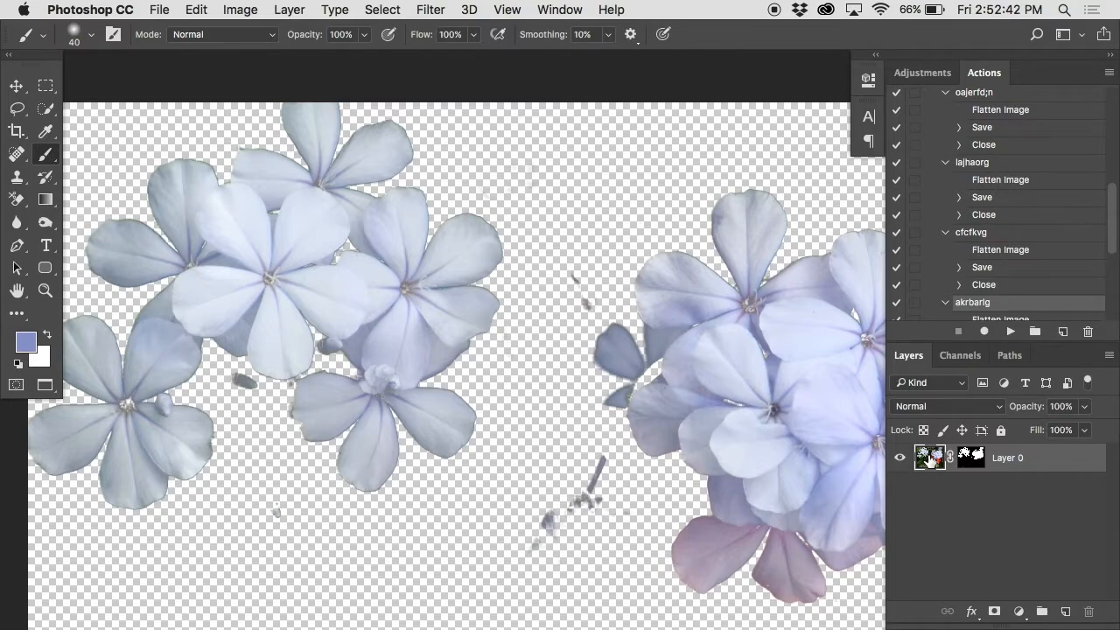
right_click(930, 461)
left_click(1004, 458)
left_click(196, 9)
left_click(213, 132)
left_click(573, 8)
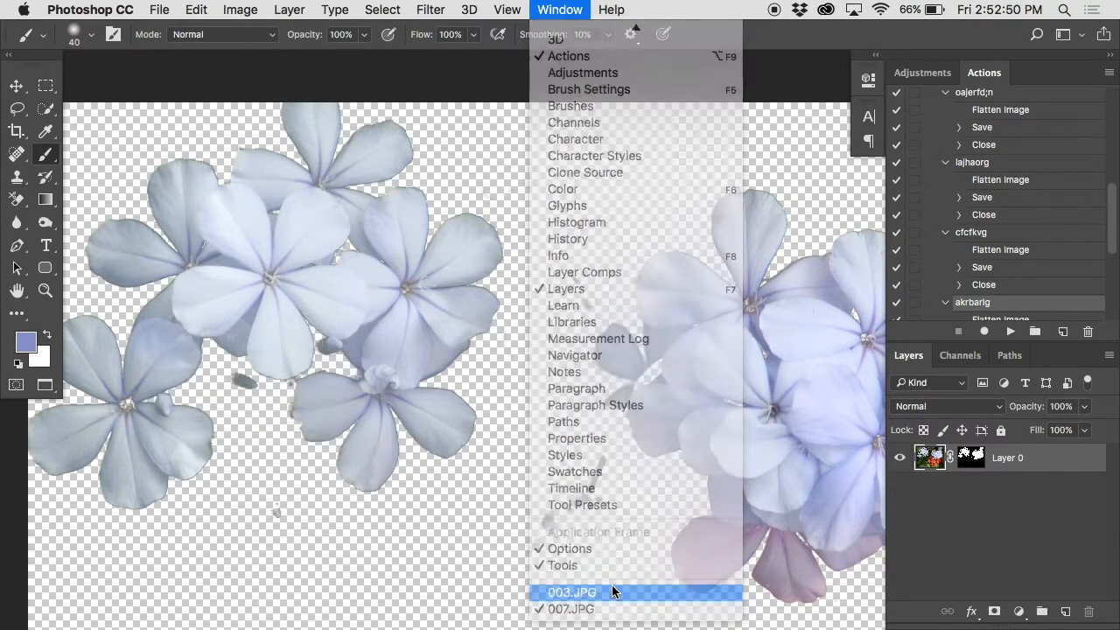
left_click(604, 592)
left_click(203, 10)
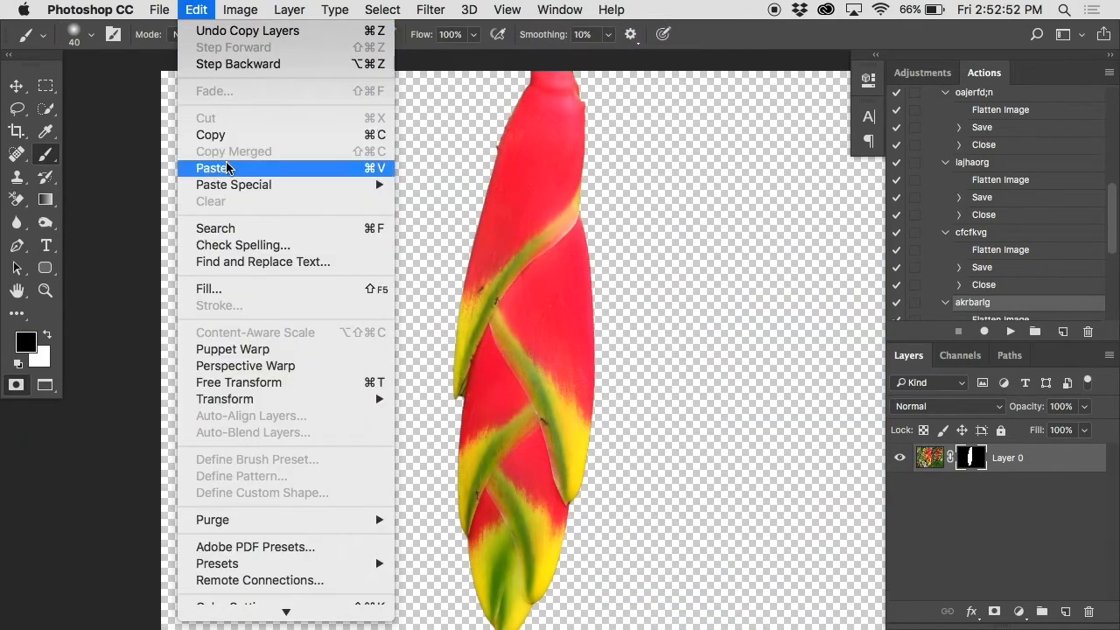
left_click(267, 167)
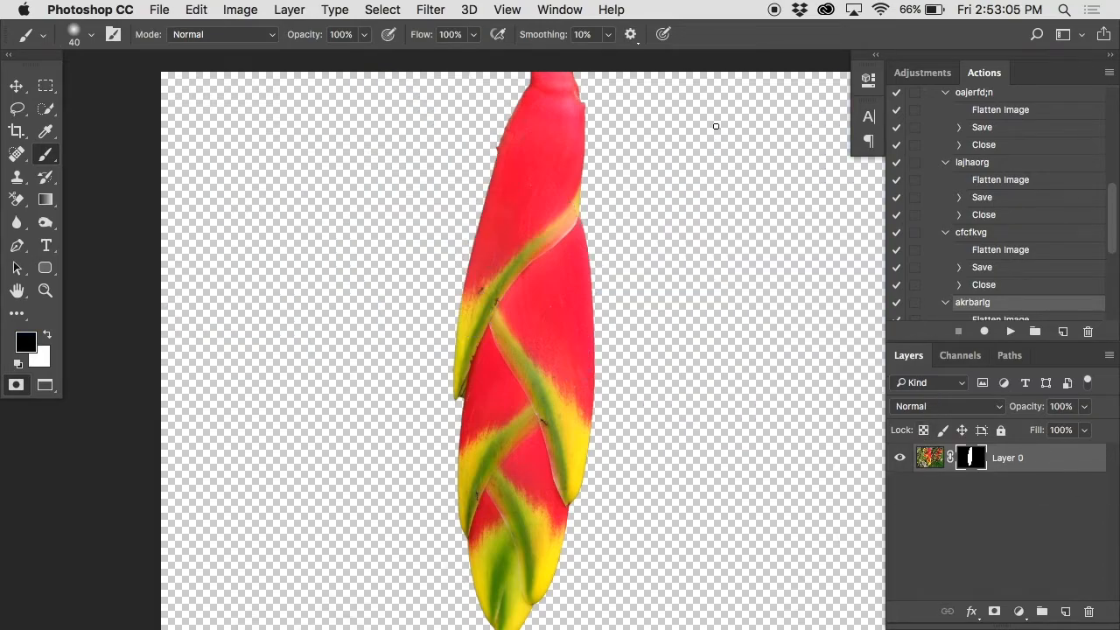
Step: Duplicate the masked blue flower layer of 007.JPG into document 003.JPG as Layer 1 and switch to 003.JPG
left_click(559, 10)
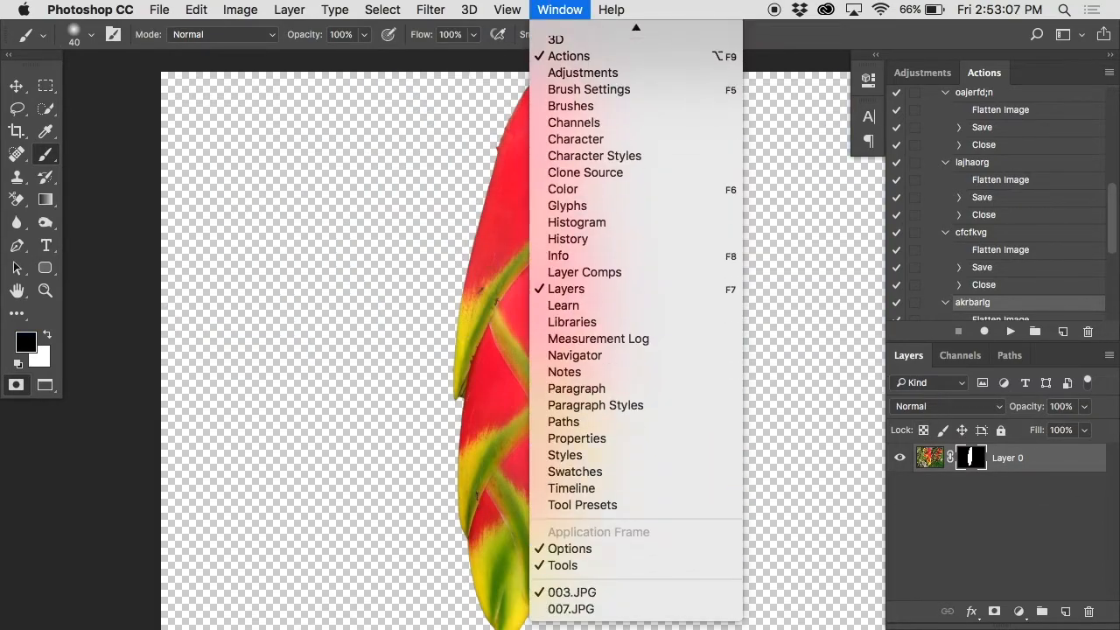
left_click(632, 612)
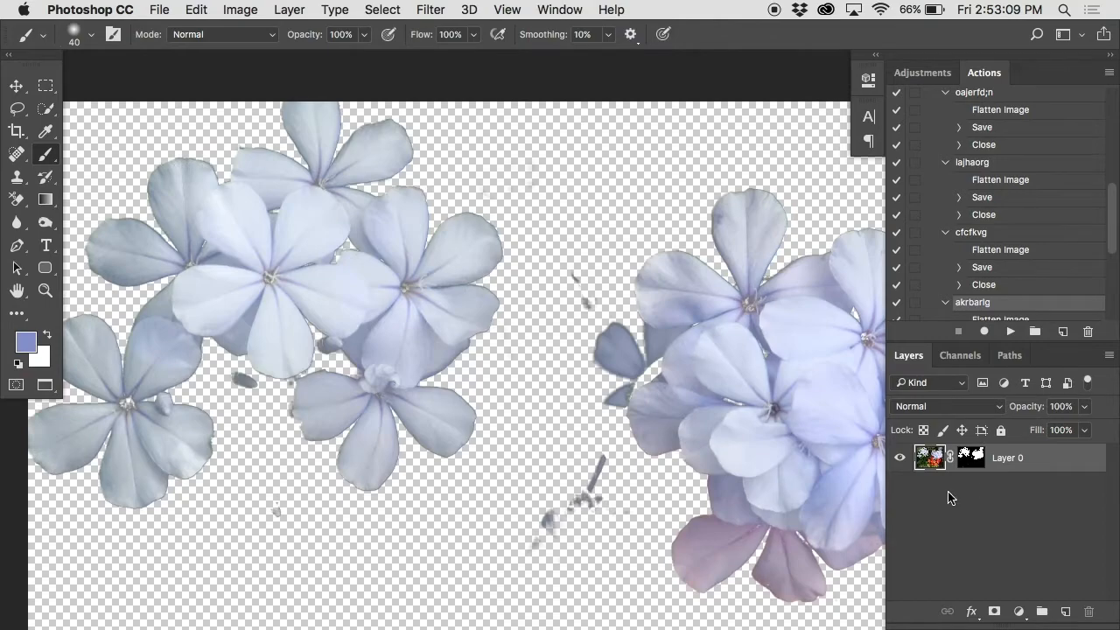
right_click(1009, 457)
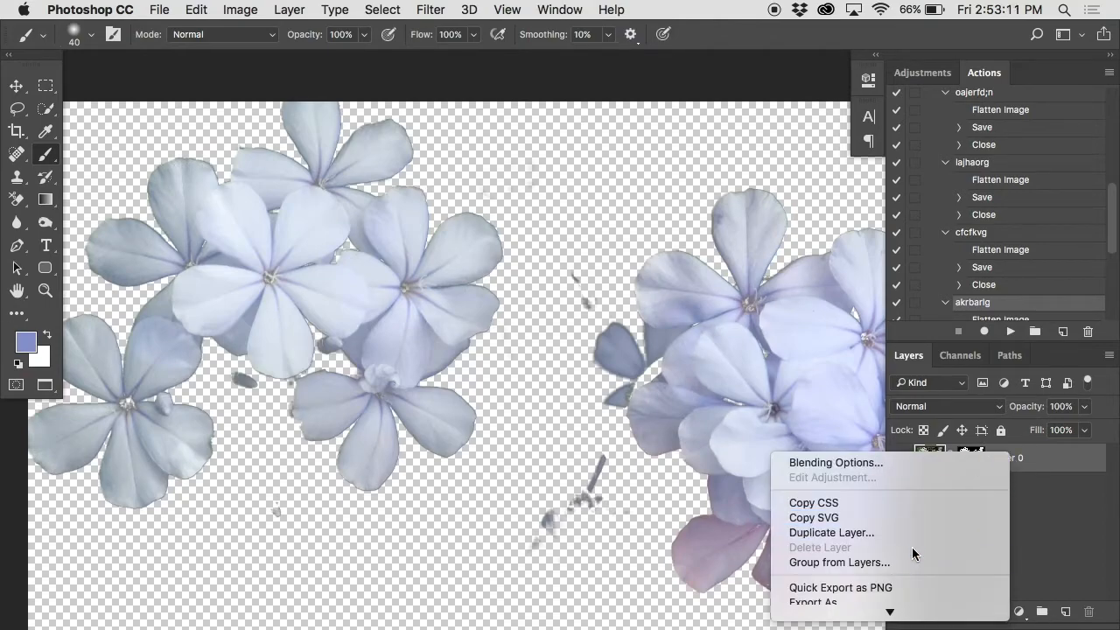
left_click(899, 444)
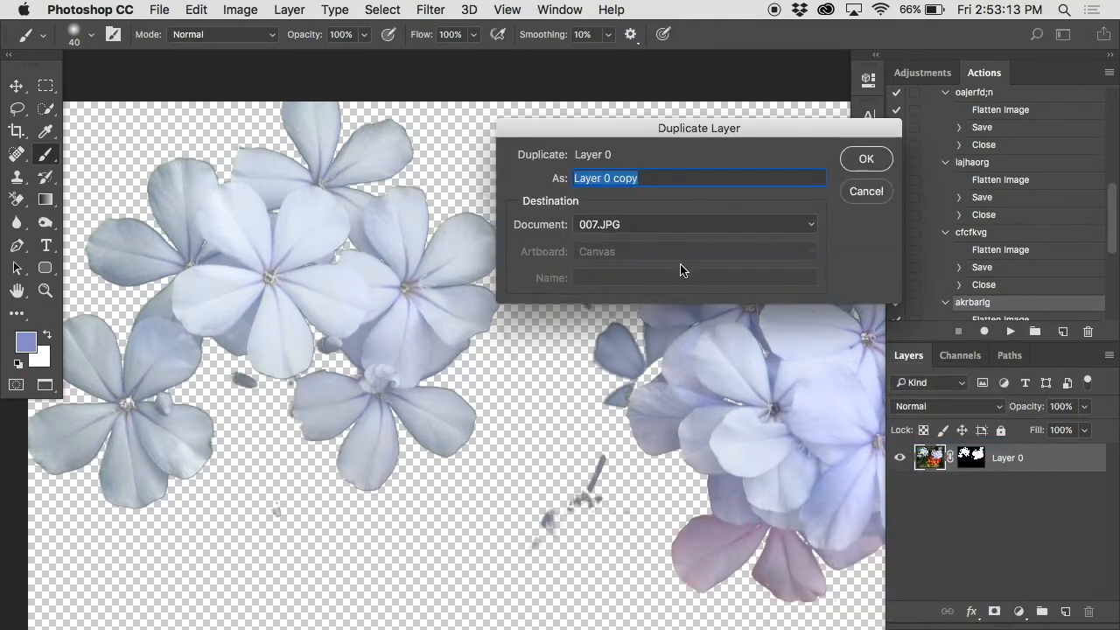
left_click(676, 227)
left_click(659, 207)
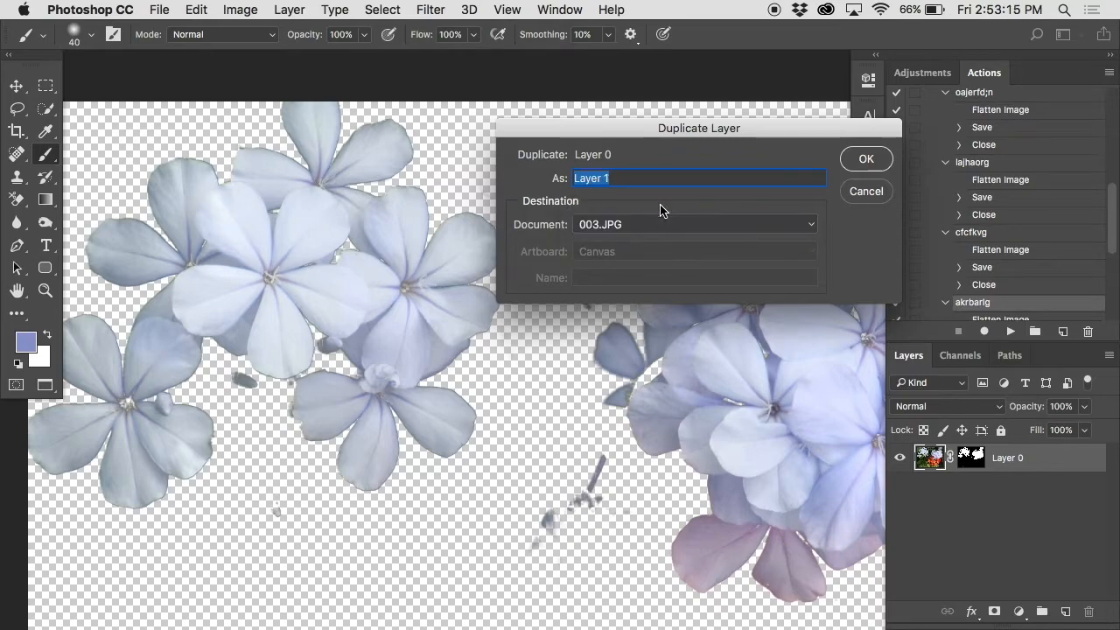
left_click(858, 155)
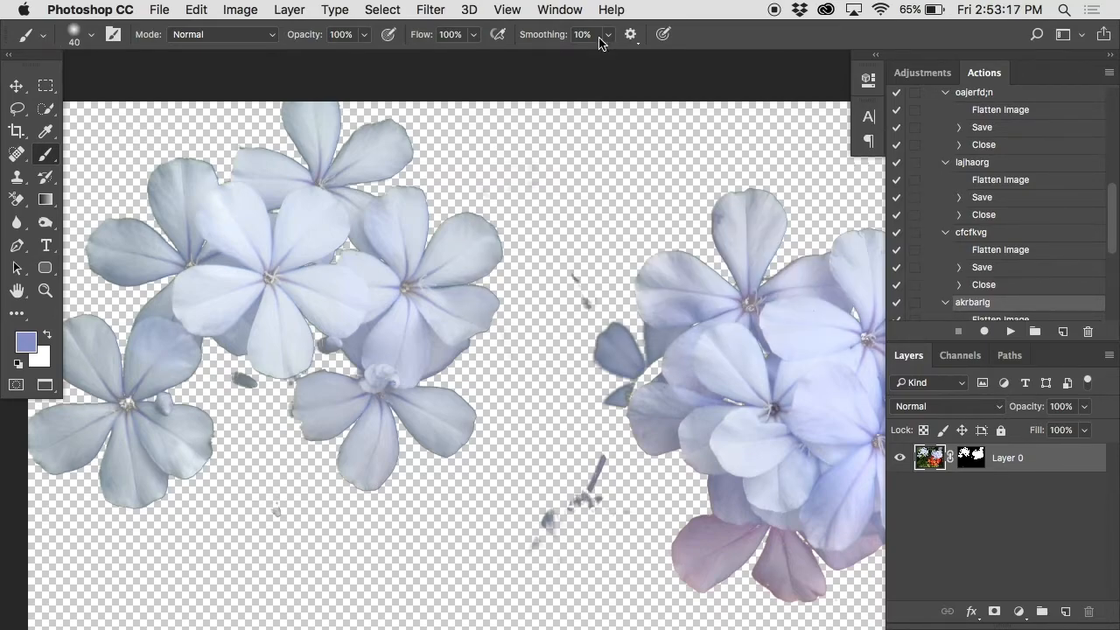
left_click(560, 9)
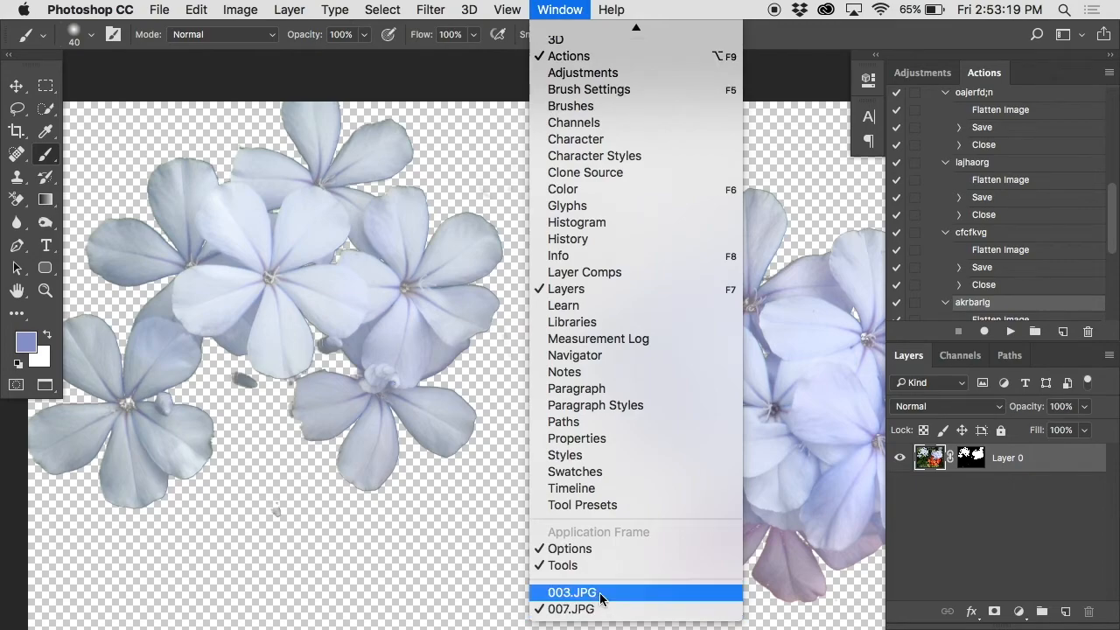
left_click(599, 592)
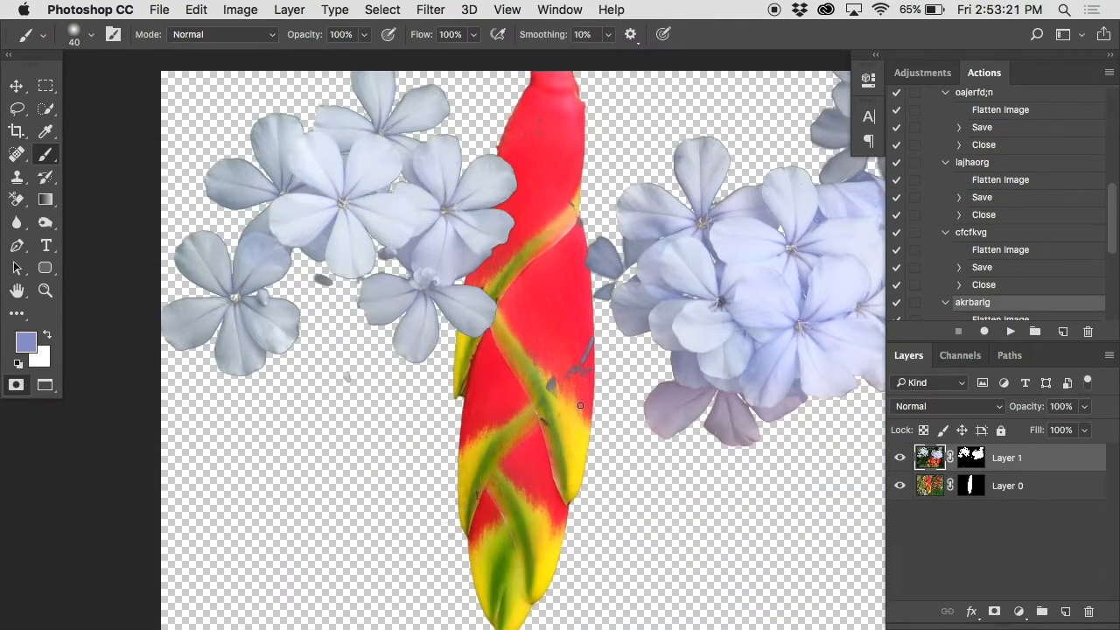
Step: In full-screen mode, shift the blue flowers slightly left and place Layer 1 beneath the red flower's Layer 0
key("f")
key("super+minus")
key("Tab")
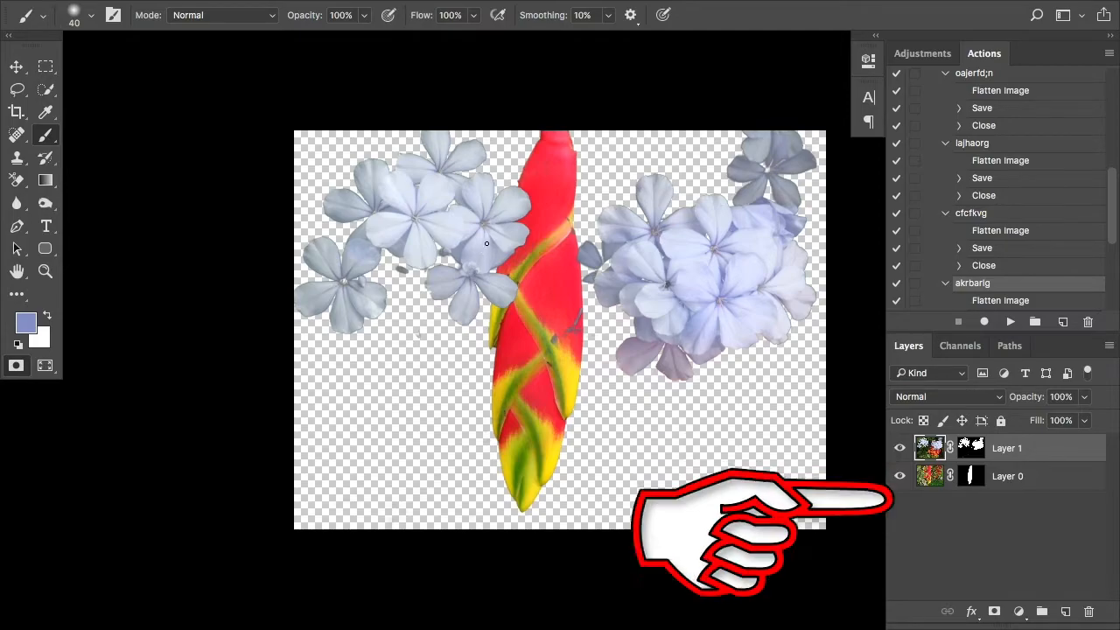
key("v")
mouse_move(490, 245)
left_mouse_down()
mouse_move(442, 230)
mouse_move(412, 280)
mouse_move(482, 220)
mouse_move(384, 263)
mouse_move(441, 236)
left_mouse_up()
left_click_drag(930, 461, 930, 487)
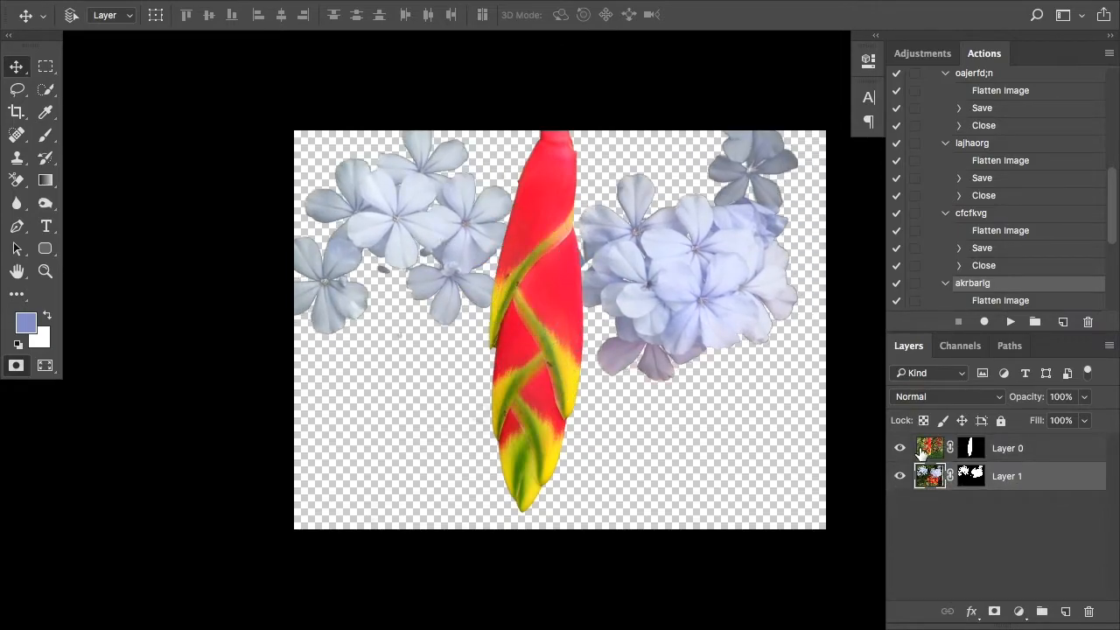
Step: Disable and re-enable Layer 0's mask, and try clipping Layer 0 to Layer 1 before releasing it
left_click(936, 448)
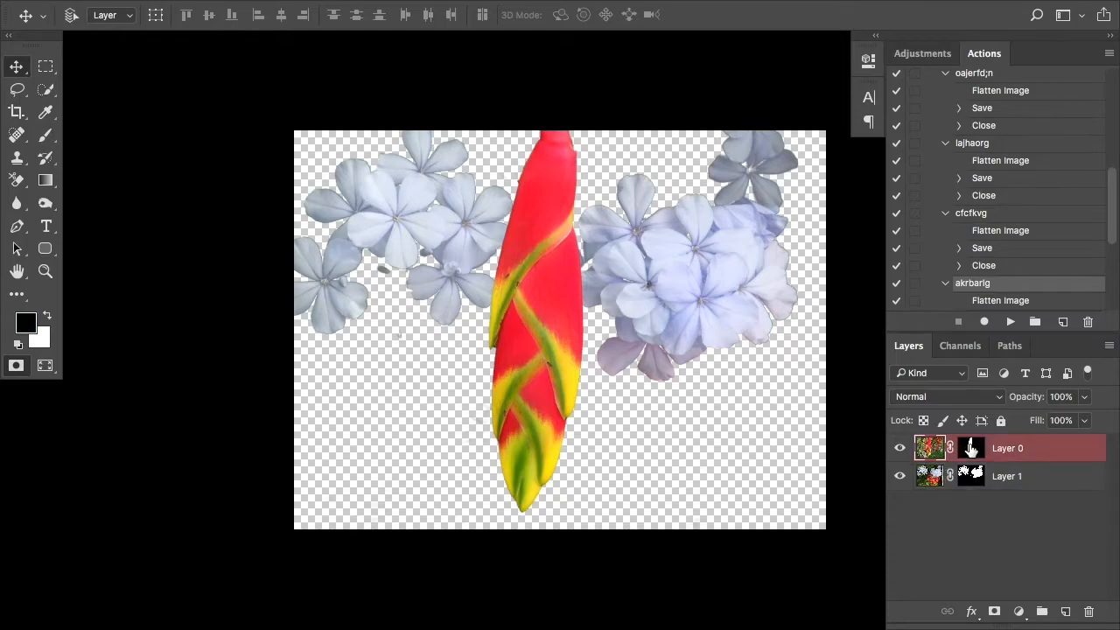
left_click(971, 448, "shift")
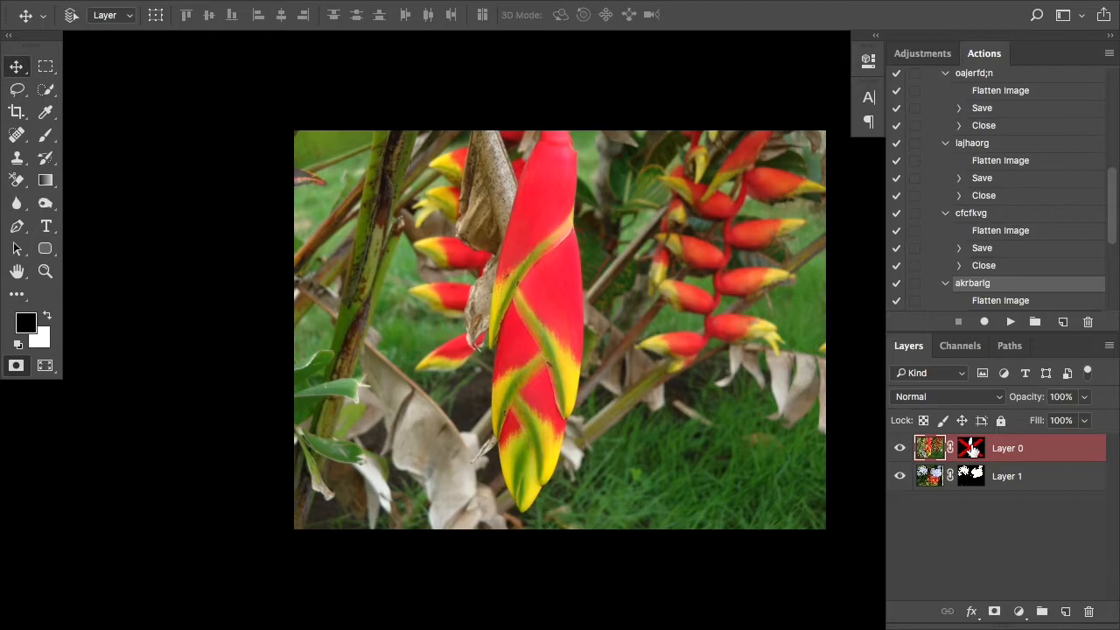
left_click(971, 448, "shift")
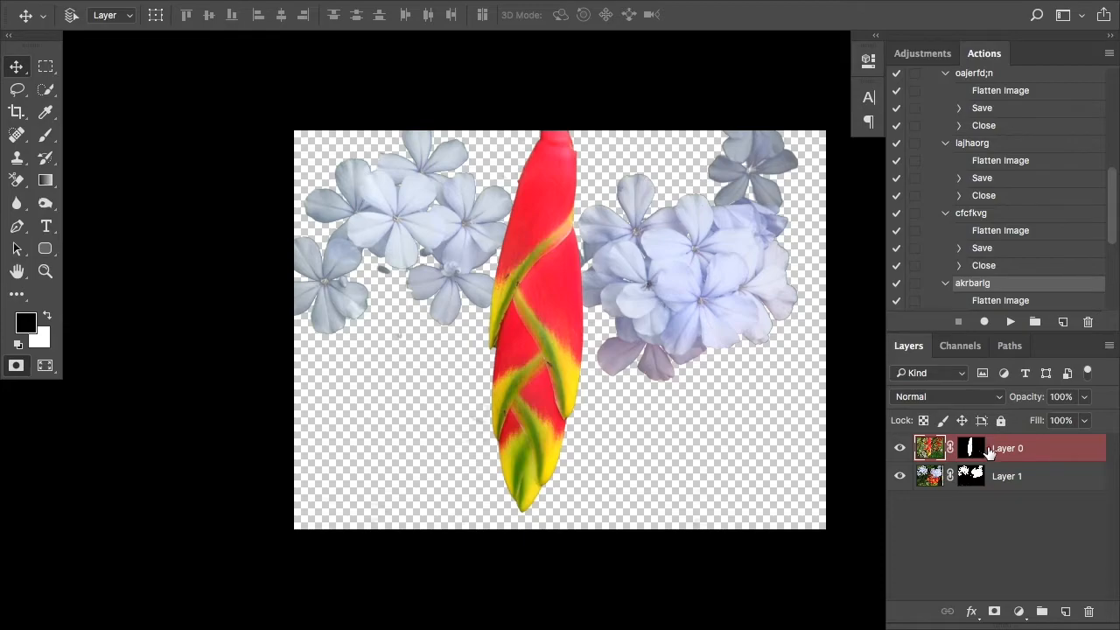
left_click(984, 462, "alt")
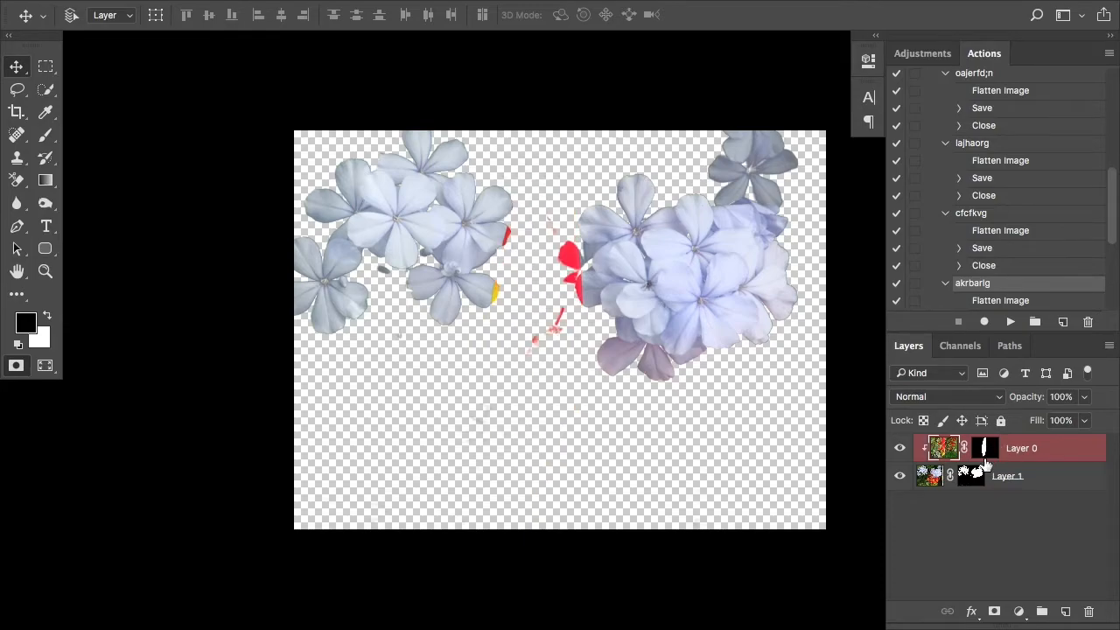
left_click(986, 463, "alt")
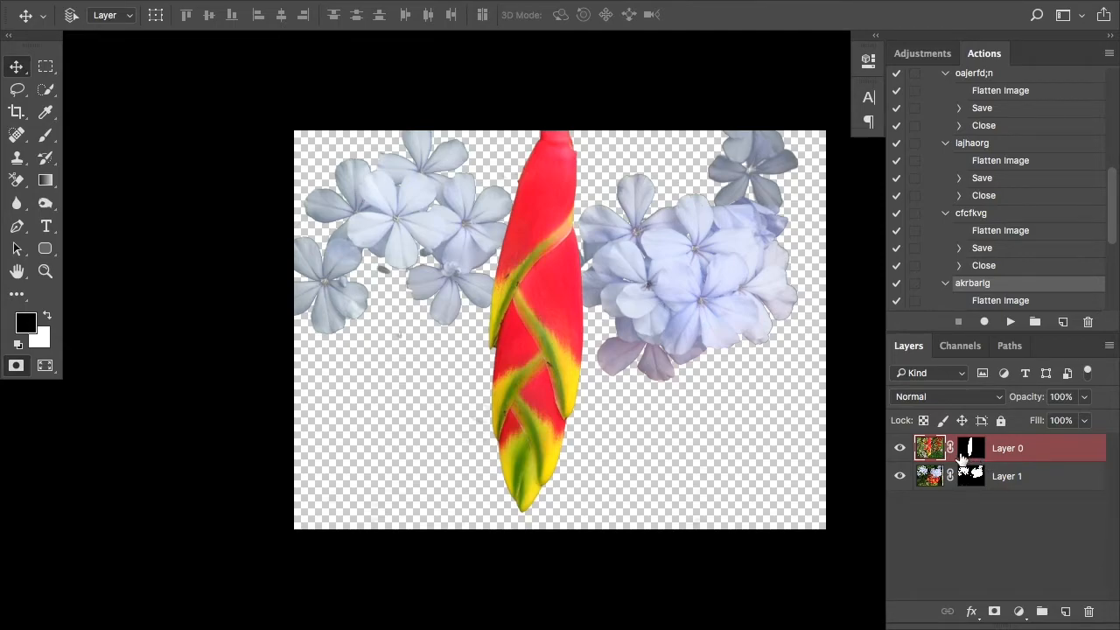
Step: Add a duplicate of Layer 0 beneath Layer 1 and disable its mask so the full photo serves as background
left_click_drag(927, 450, 1066, 610)
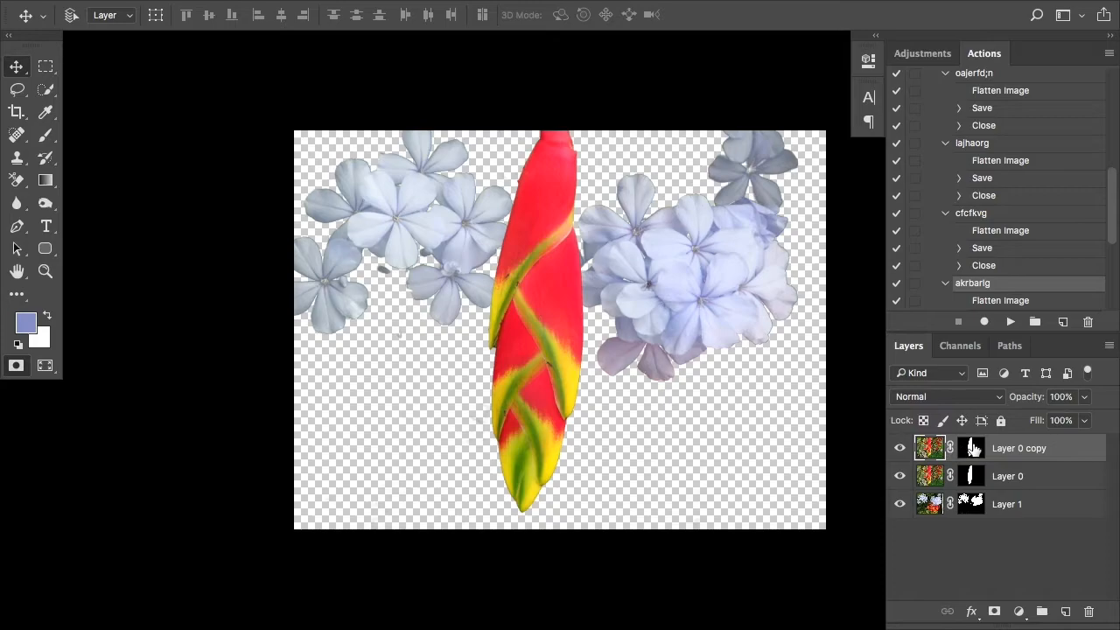
left_click_drag(929, 448, 930, 516)
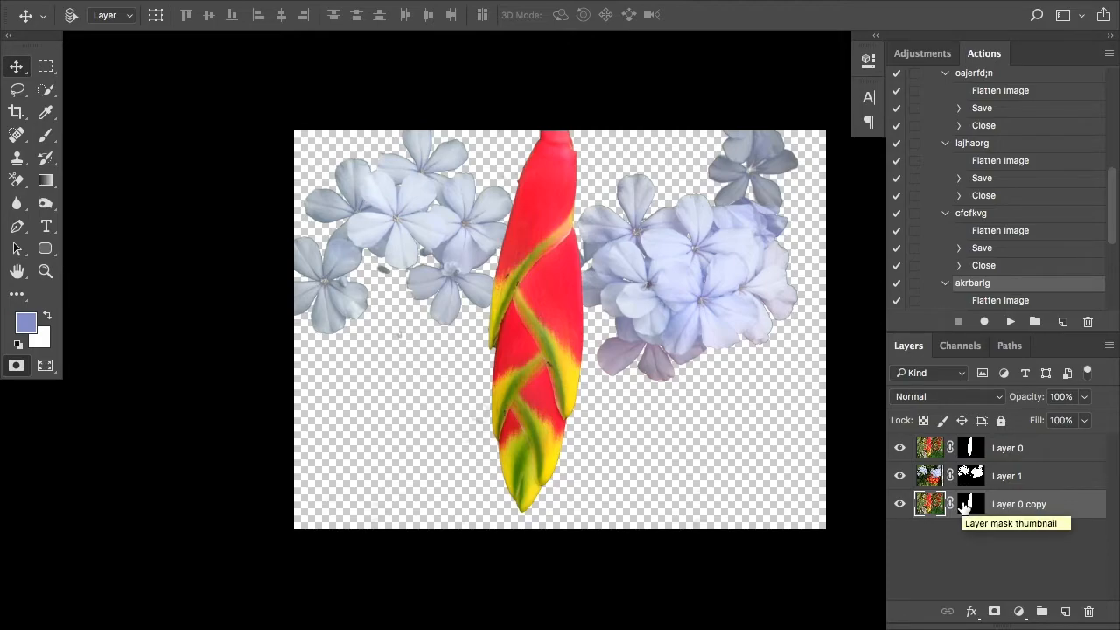
left_click(965, 506, "shift")
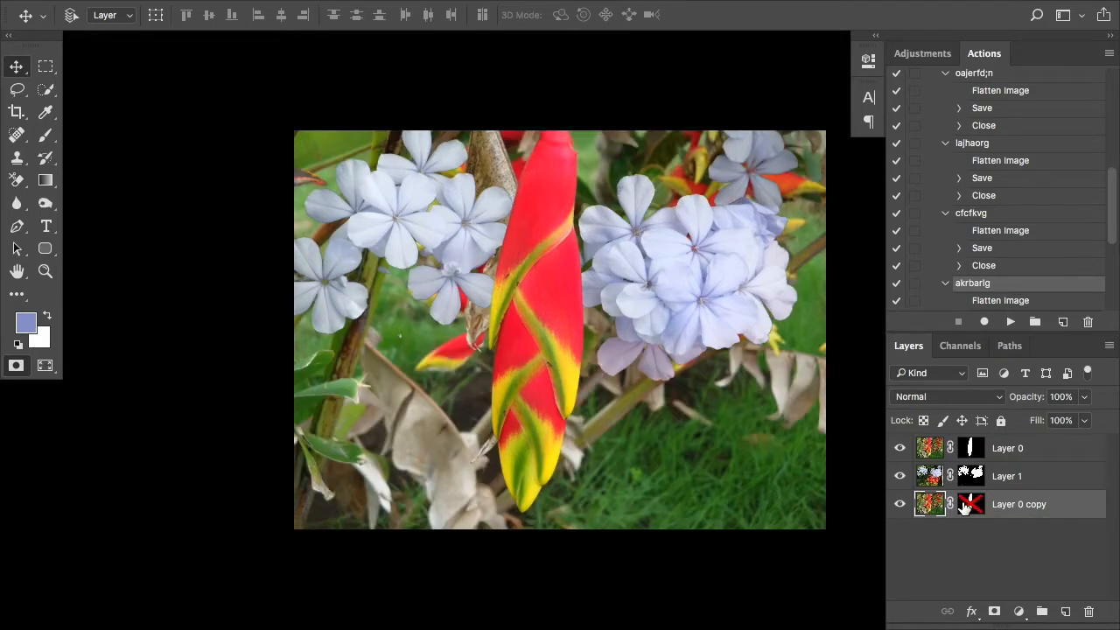
mouse_move(735, 404)
left_mouse_down()
mouse_move(813, 406)
mouse_move(665, 429)
mouse_move(718, 417)
mouse_move(727, 402)
left_mouse_up()
left_click_drag(565, 379, 604, 372)
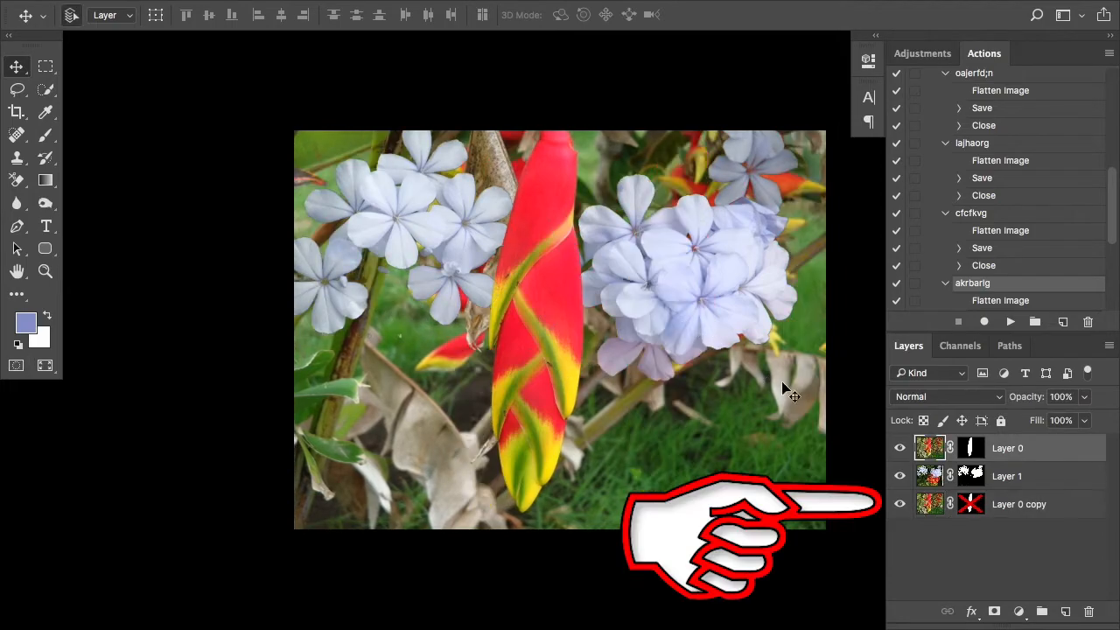
mouse_move(731, 415)
left_mouse_down()
mouse_move(837, 384)
mouse_move(713, 424)
mouse_move(713, 409)
left_mouse_up()
left_click_drag(556, 370, 564, 404)
Step: Move the blue flowers on Layer 1 to the right and slightly up, between the red flower and the background
left_click(935, 475)
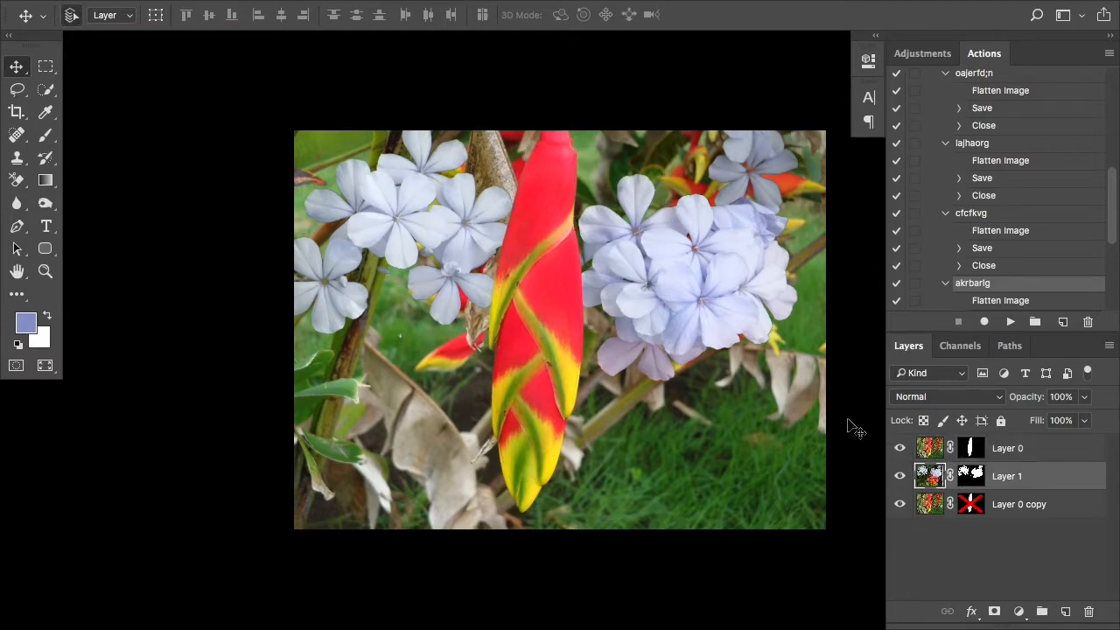
left_click_drag(740, 329, 806, 332)
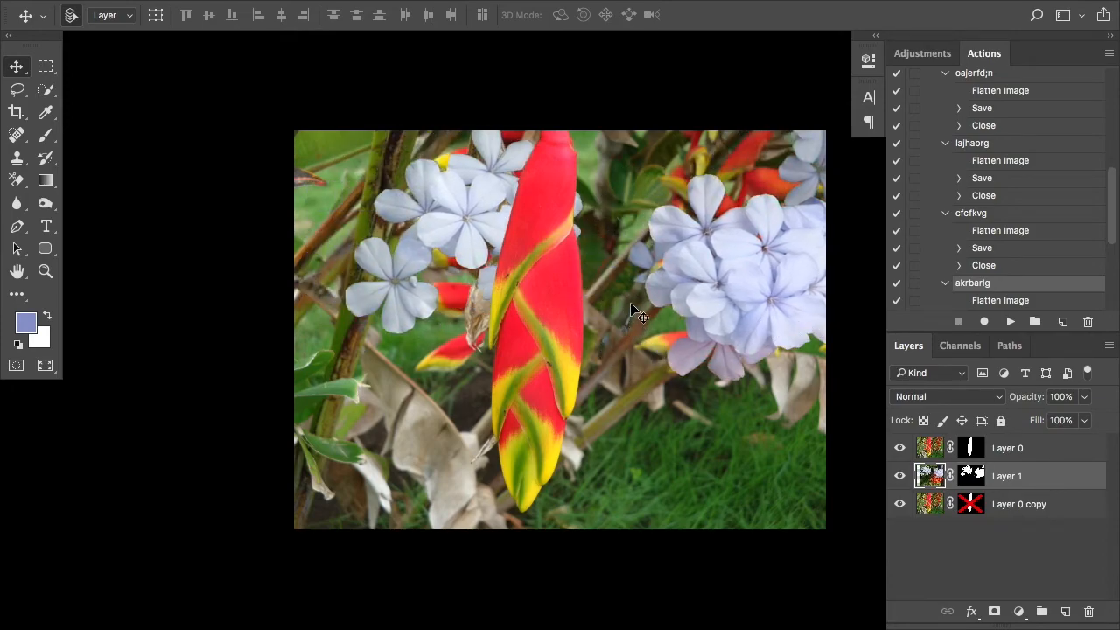
left_click_drag(665, 298, 687, 250)
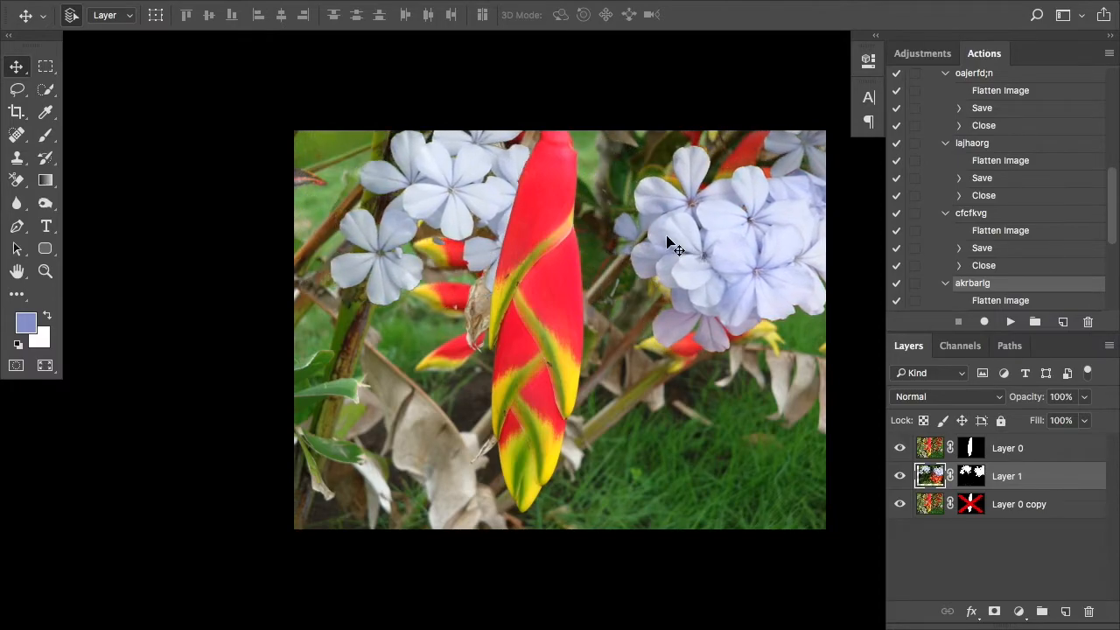
Step: Reposition the blue flowers so their petals tuck behind the upper-left edge of the red flower
left_click(518, 181, "ctrl")
left_click(518, 181, "super")
left_click(518, 181, "super")
left_click_drag(515, 180, 525, 532)
left_click_drag(496, 213, 224, 442)
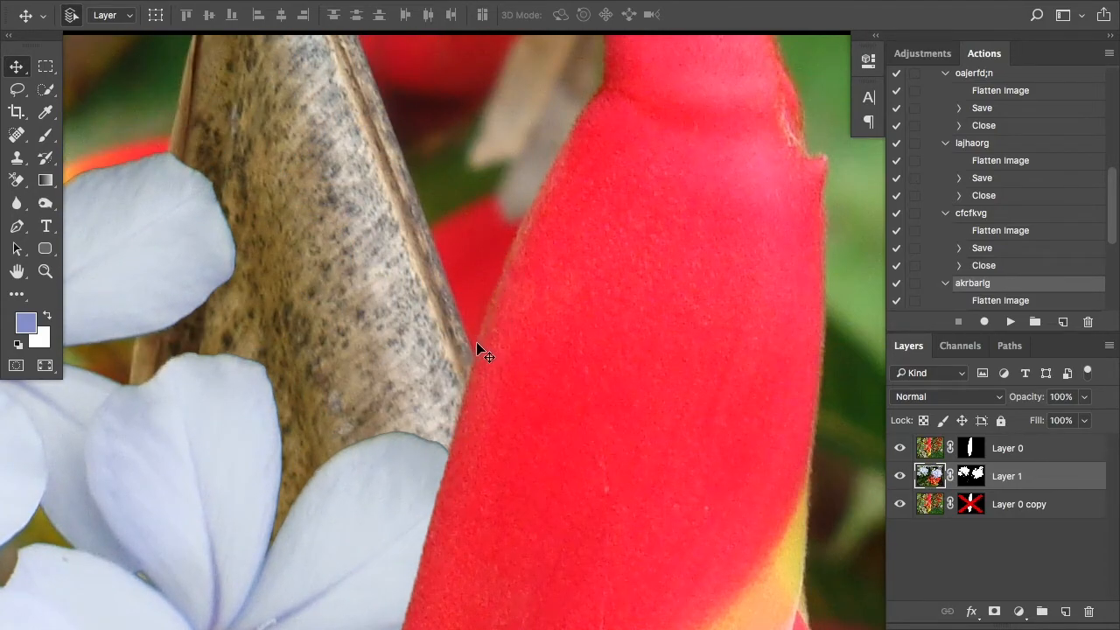
left_click_drag(355, 530, 472, 336)
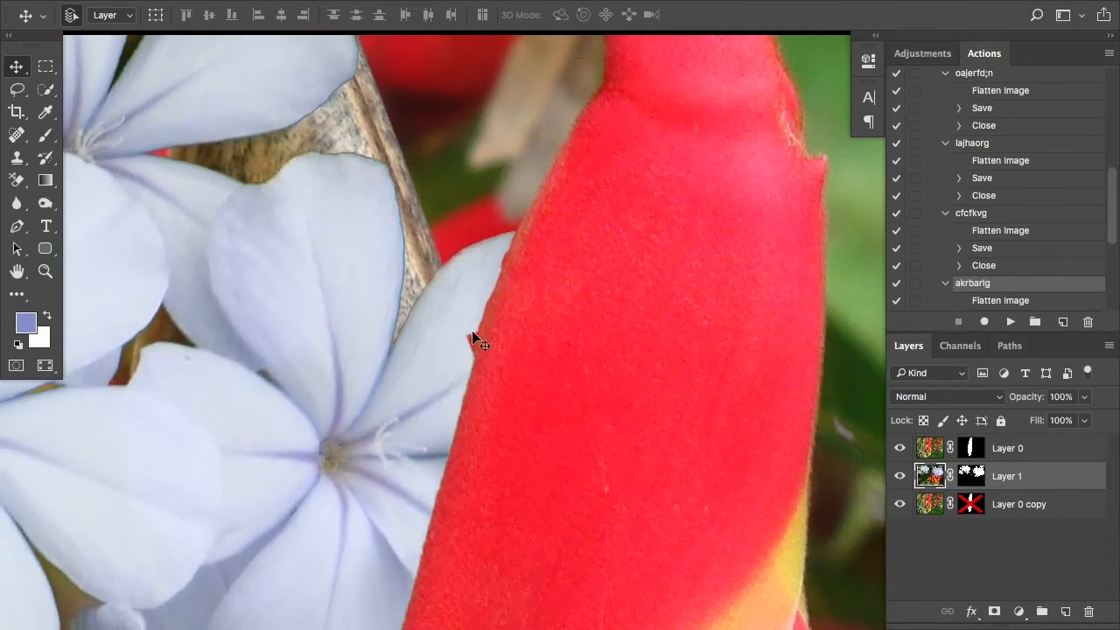
Step: Check Layer 0 on and off, then paint out the red bump on the flower's left edge in its mask with a black size 6 brush
left_click(972, 449)
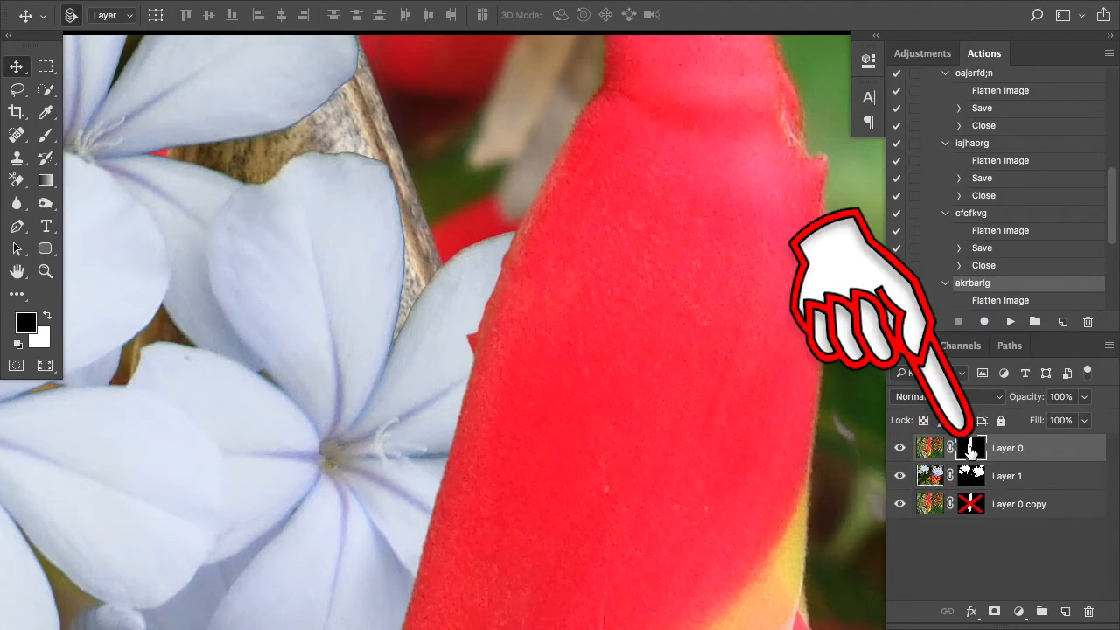
left_click(900, 448)
left_click(899, 448)
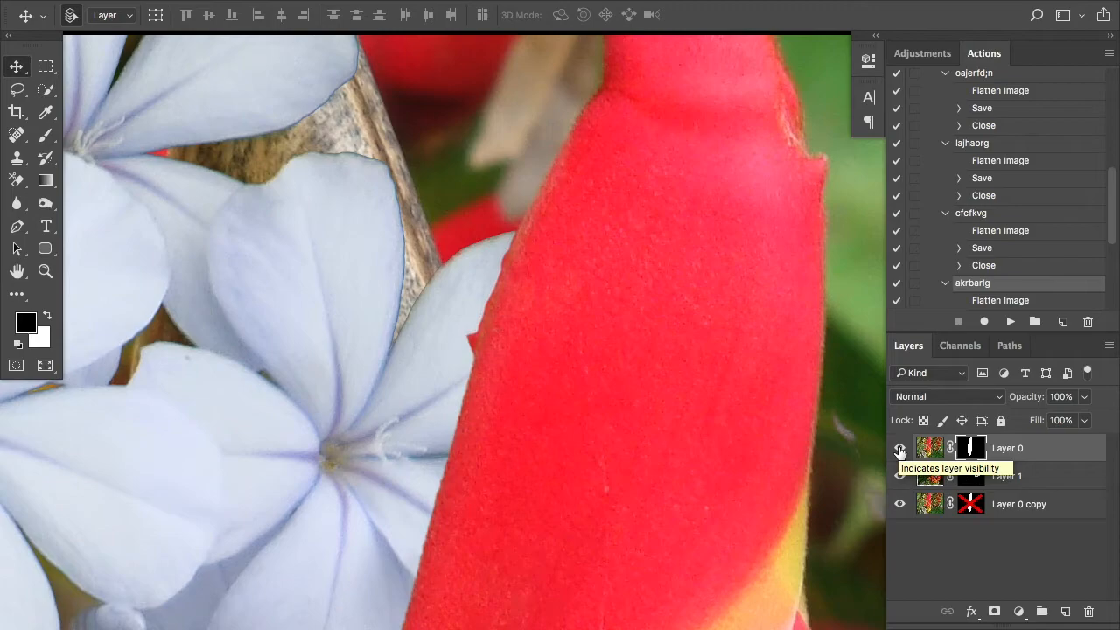
left_click(900, 452)
left_click(900, 452)
key("b")
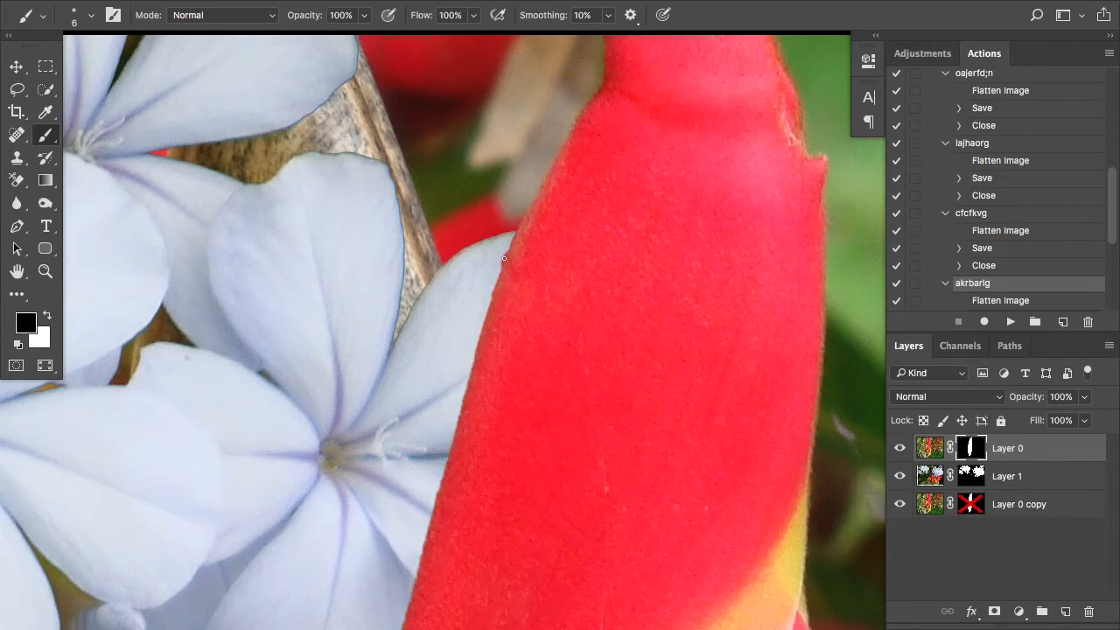
Step: Move the blue flowers on Layer 1 slightly down while keeping them behind the red flower
scroll(520, 308, "down", 8)
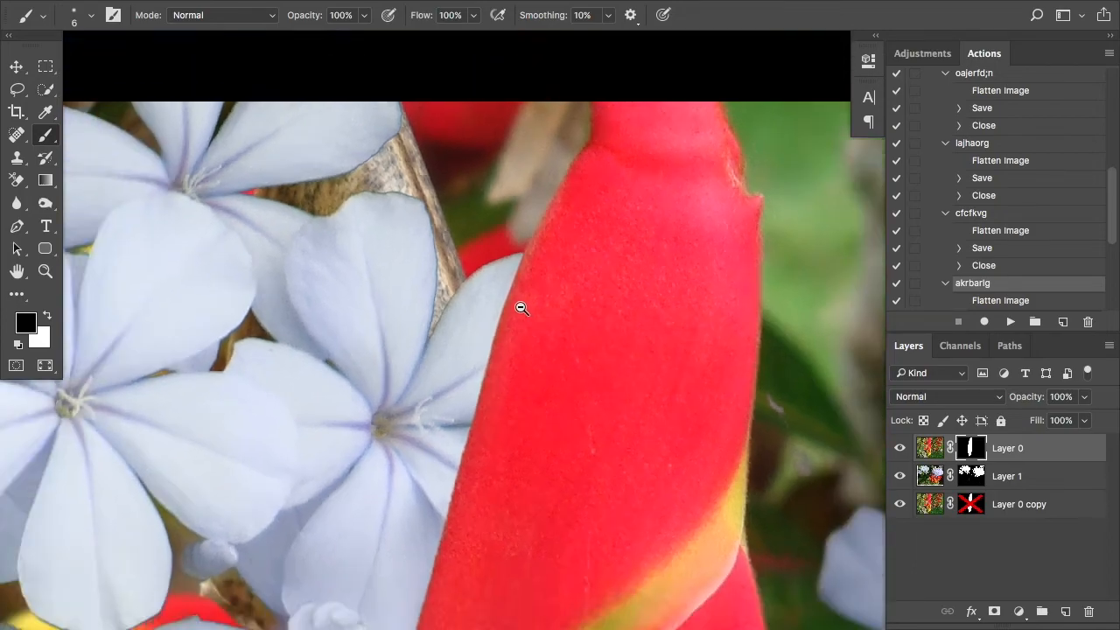
scroll(522, 308, "down", 3)
key("v")
mouse_move(702, 301)
left_mouse_down()
mouse_move(639, 271)
mouse_move(709, 292)
mouse_move(705, 317)
left_mouse_up()
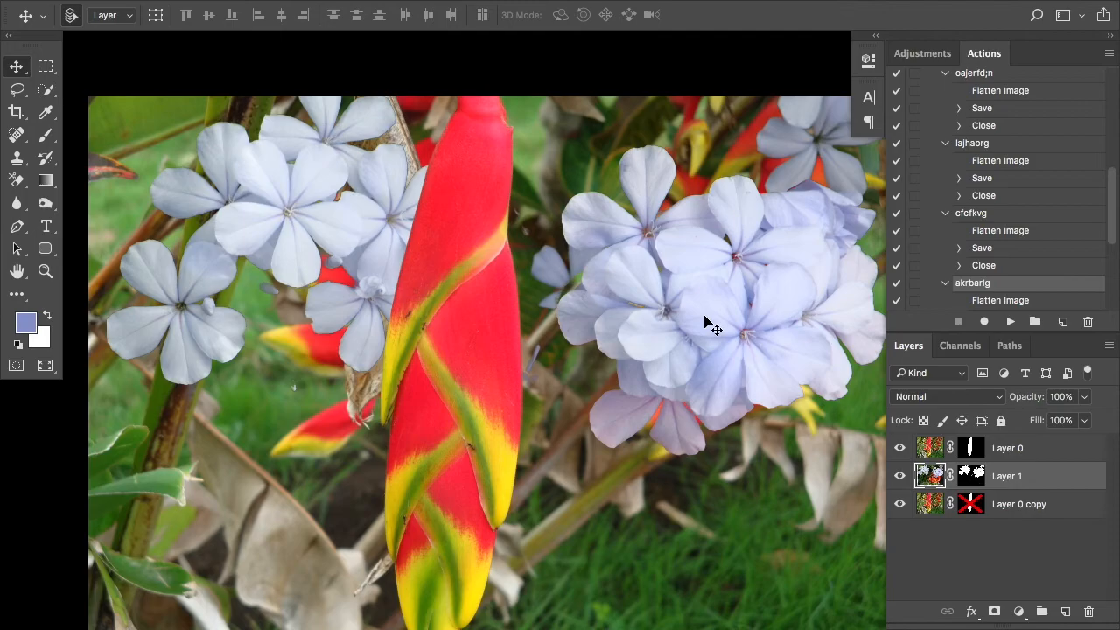